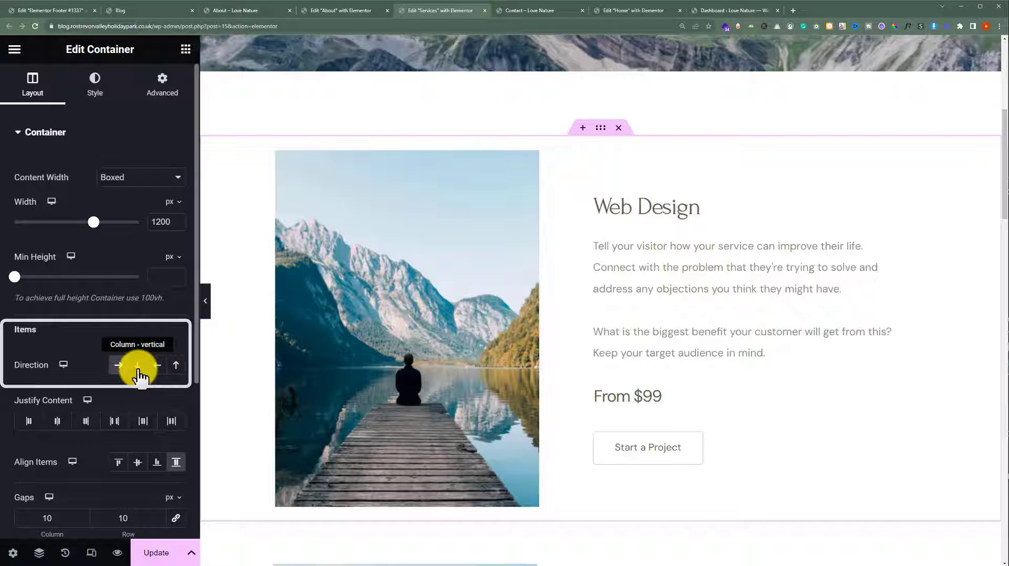
- Try the Column - vertical and Row - reversed directions on the Web Design section's outer container
{"action": "left_click", "coordinate": [137, 366]}
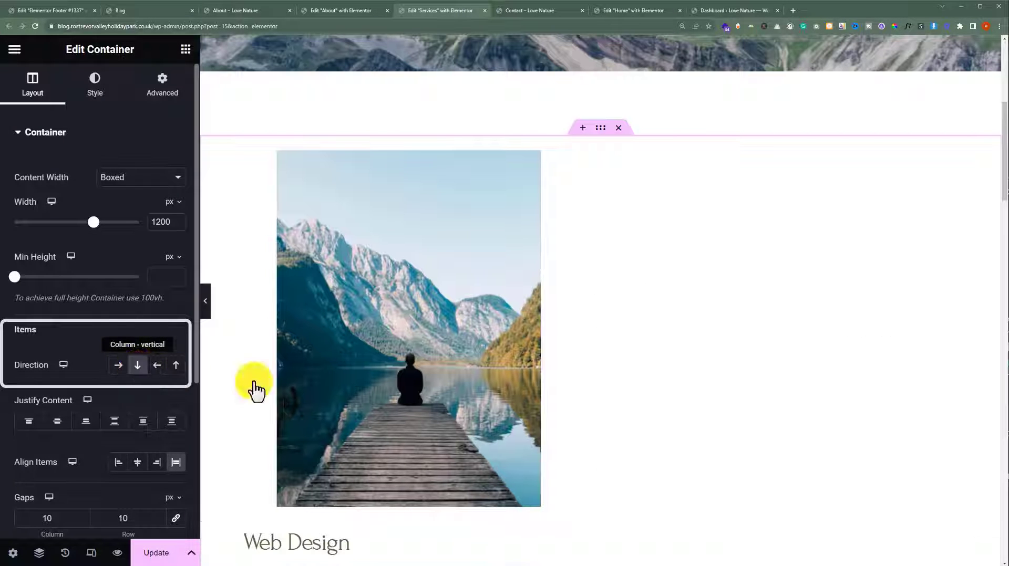
{"action": "scroll", "coordinate": [389, 394], "scroll_direction": "down", "scroll_amount": 5}
{"action": "scroll", "coordinate": [387, 394], "scroll_direction": "up", "scroll_amount": 1}
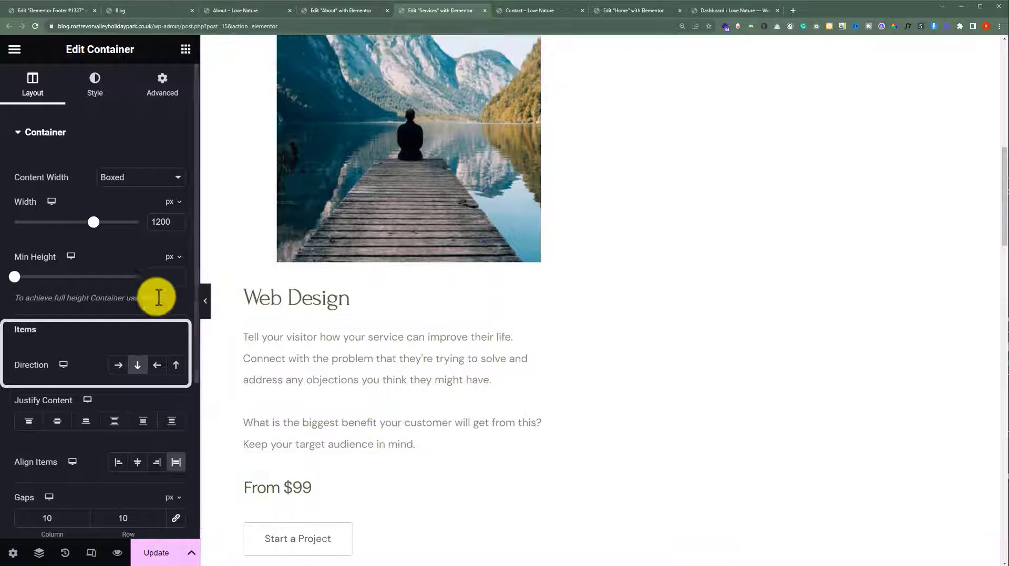
{"action": "left_click", "coordinate": [156, 365]}
{"action": "scroll", "coordinate": [349, 333], "scroll_direction": "up", "scroll_amount": 5}
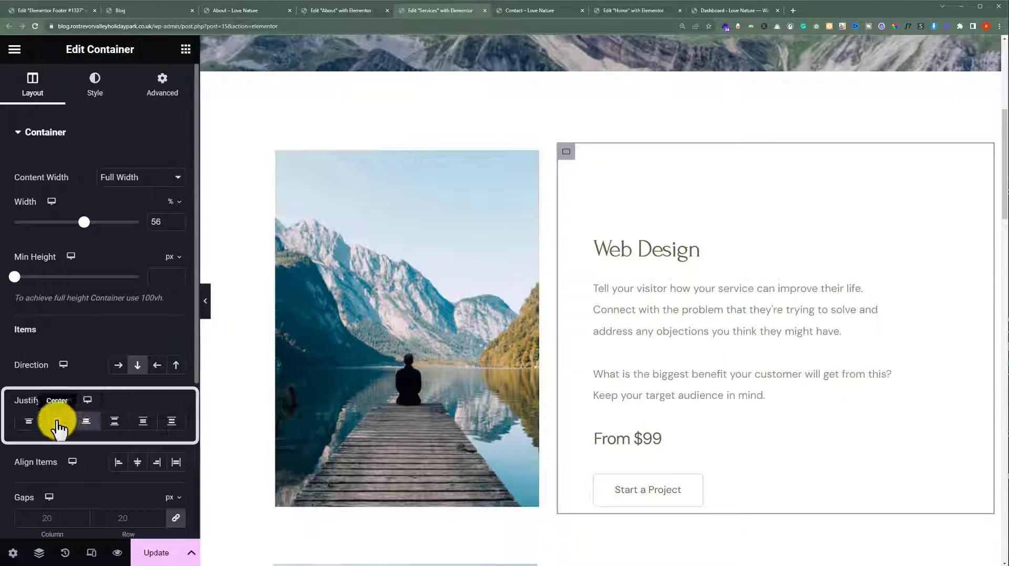
- Cycle the Web Design text container's content justification through Center, Space Between and Space Around, ending on Space Evenly
{"action": "left_click", "coordinate": [57, 421]}
{"action": "left_click", "coordinate": [114, 423]}
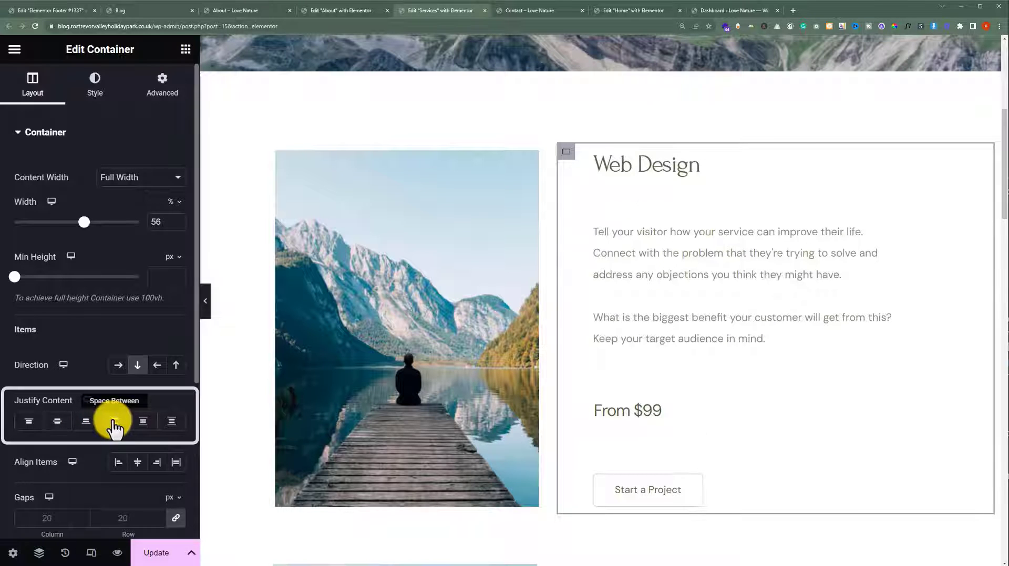
{"action": "left_click", "coordinate": [147, 423]}
{"action": "left_click", "coordinate": [170, 423]}
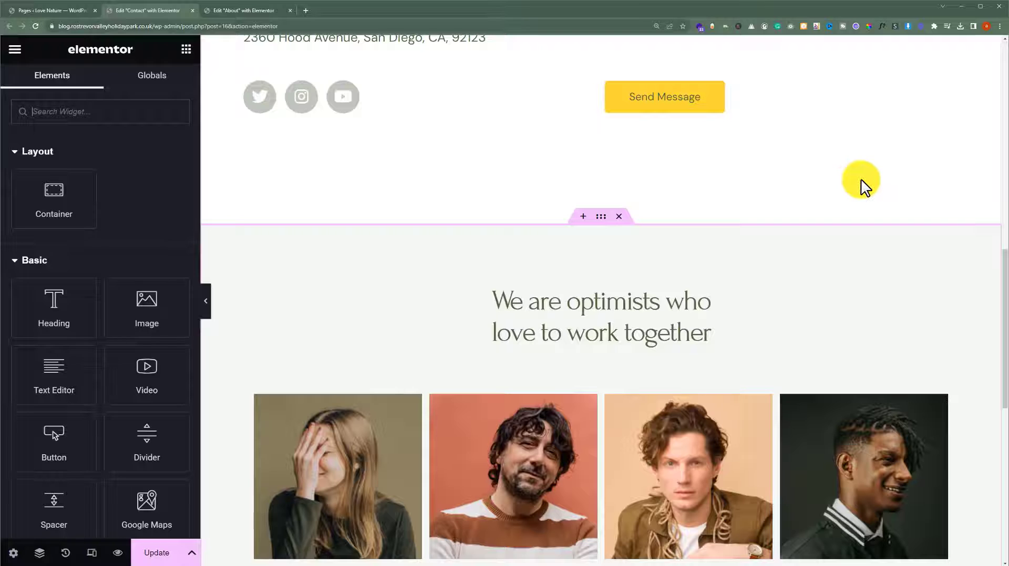
- Cycle the Contact page's team photo container through Column - vertical, Row - reversed and Column - reversed, then restore the horizontal row direction
{"action": "scroll", "coordinate": [860, 179], "scroll_direction": "down", "scroll_amount": 1}
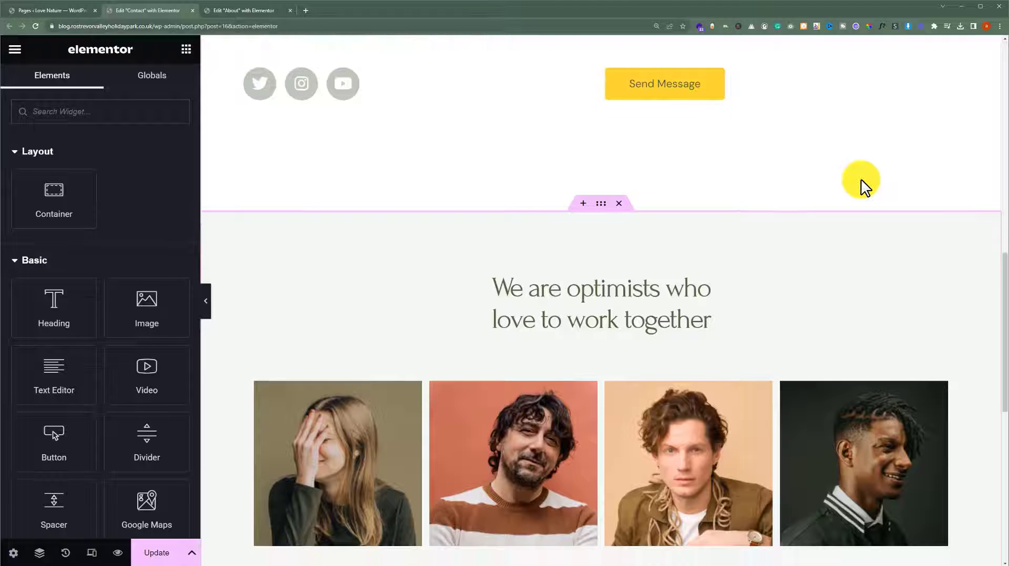
{"action": "scroll", "coordinate": [861, 179], "scroll_direction": "down", "scroll_amount": 1}
{"action": "left_click", "coordinate": [599, 138]}
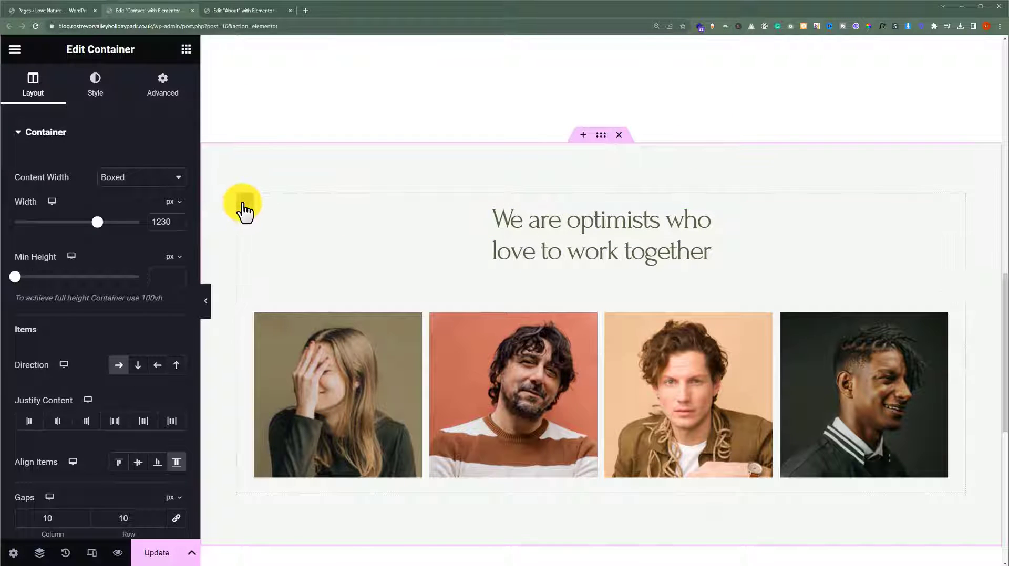
{"action": "left_click", "coordinate": [244, 204]}
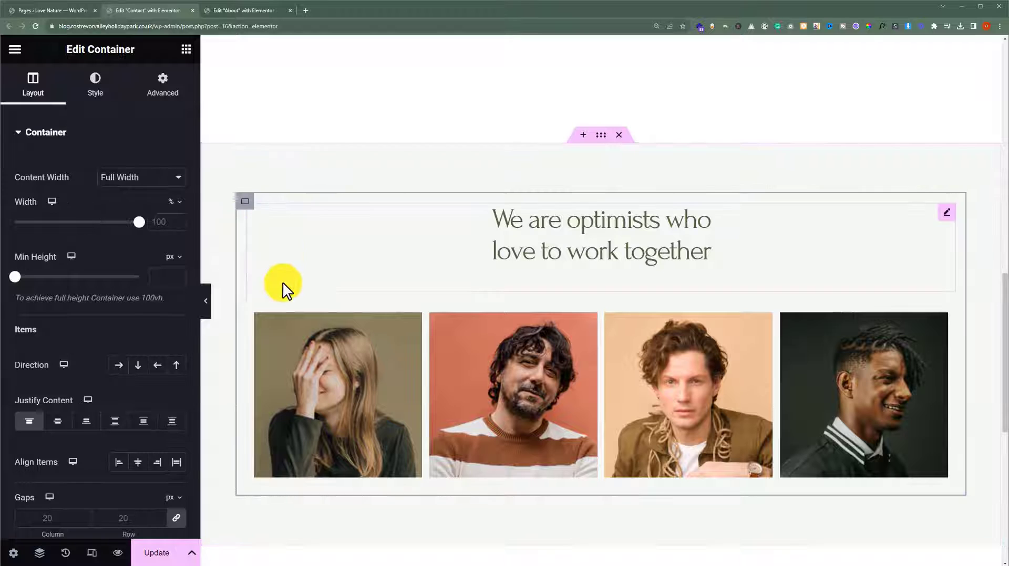
{"action": "left_click", "coordinate": [258, 315]}
{"action": "left_click", "coordinate": [138, 366]}
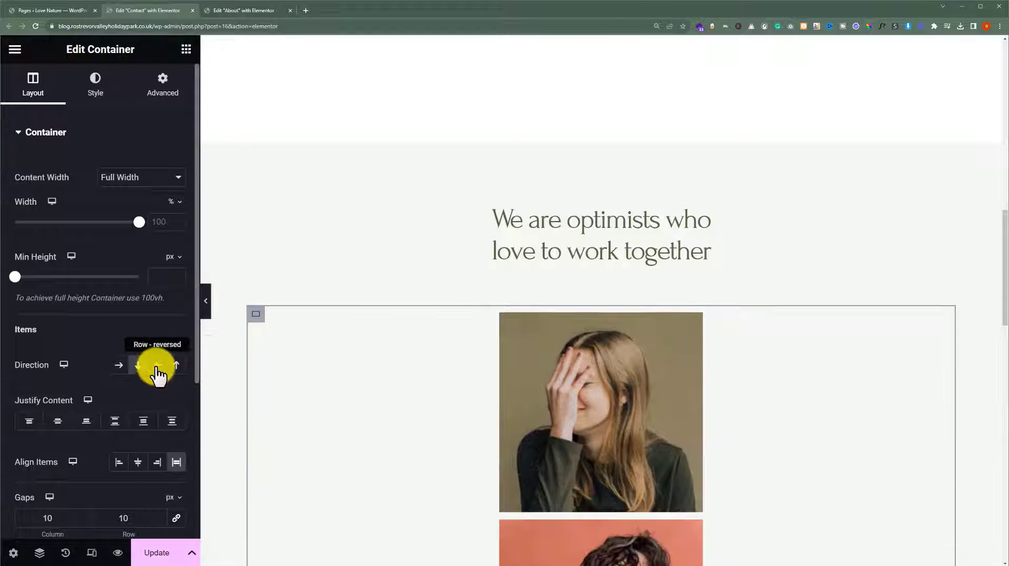
{"action": "left_click", "coordinate": [157, 368]}
{"action": "left_click", "coordinate": [175, 368]}
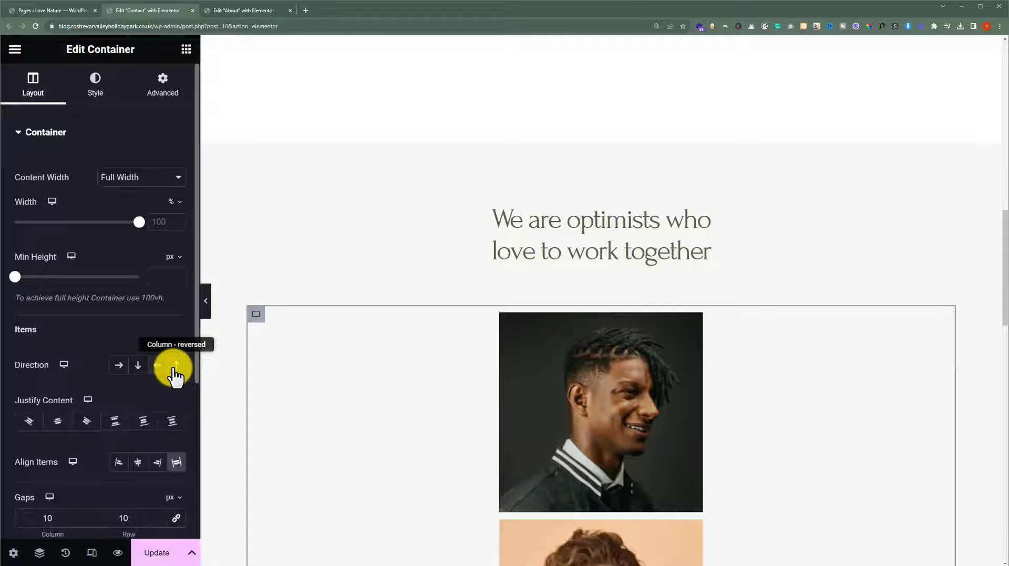
{"action": "left_click", "coordinate": [119, 366]}
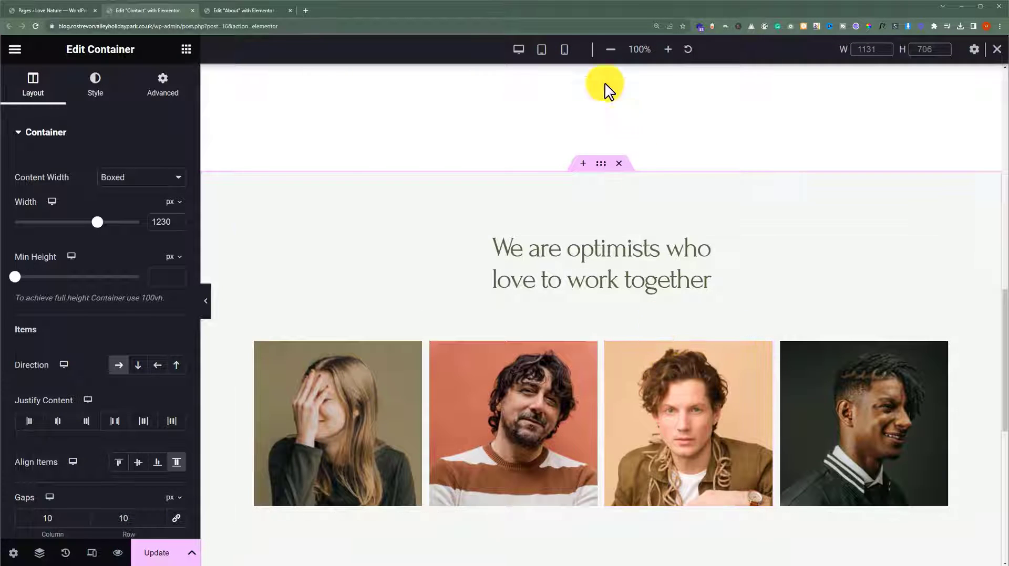
- In the tablet preview, try the vertical column direction on the team photo container and settle on Row - reversed
{"action": "left_click", "coordinate": [541, 49]}
{"action": "scroll", "coordinate": [660, 272], "scroll_direction": "up", "scroll_amount": 5}
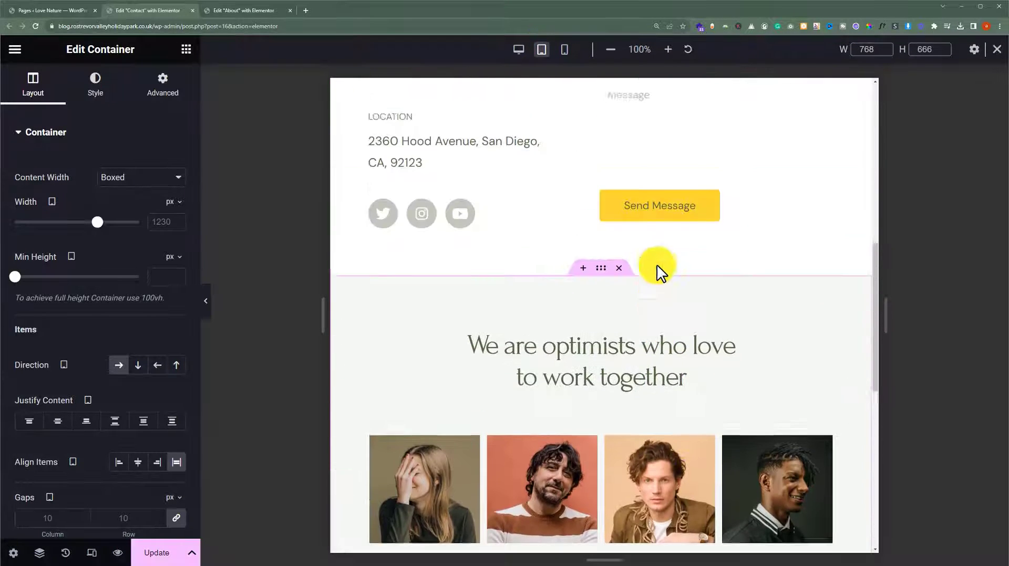
{"action": "scroll", "coordinate": [605, 229], "scroll_direction": "down", "scroll_amount": 2}
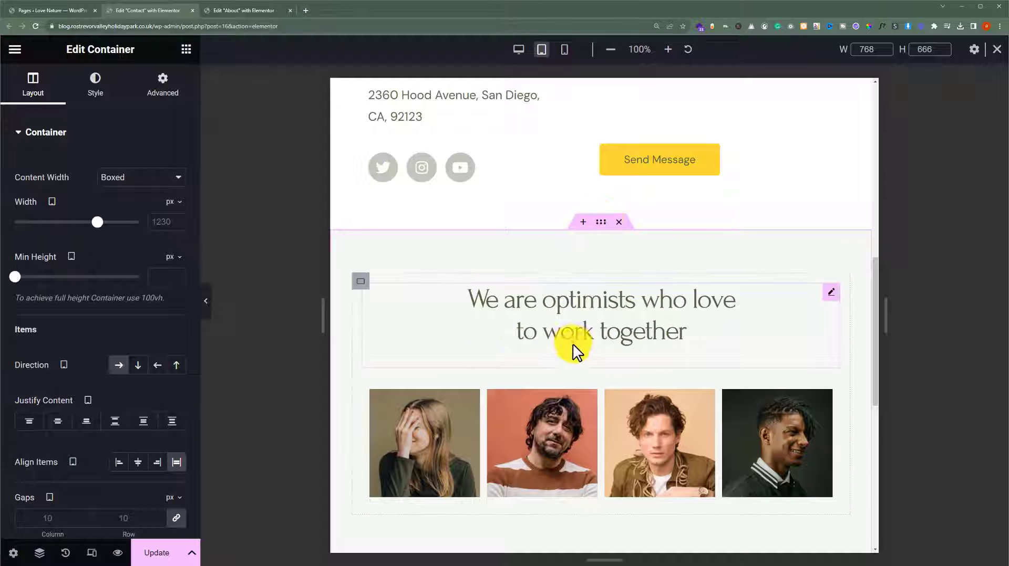
{"action": "left_click", "coordinate": [372, 393]}
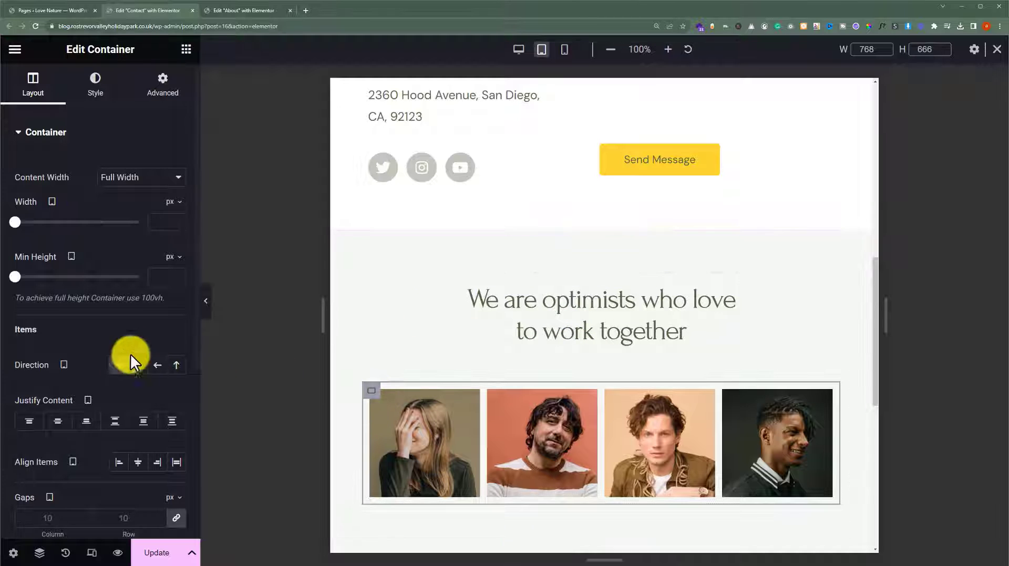
{"action": "left_click", "coordinate": [138, 366]}
- In the mobile preview, try Column - reversed on the team photo container, then set its direction to horizontal row
{"action": "left_click", "coordinate": [563, 50]}
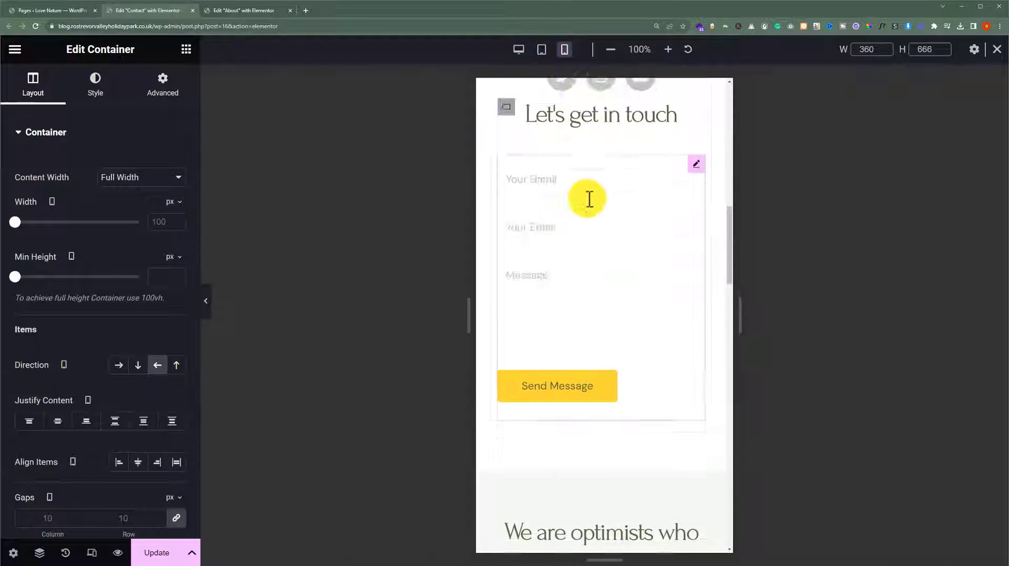
{"action": "scroll", "coordinate": [586, 205], "scroll_direction": "down", "scroll_amount": 5}
{"action": "scroll", "coordinate": [582, 217], "scroll_direction": "down", "scroll_amount": 1}
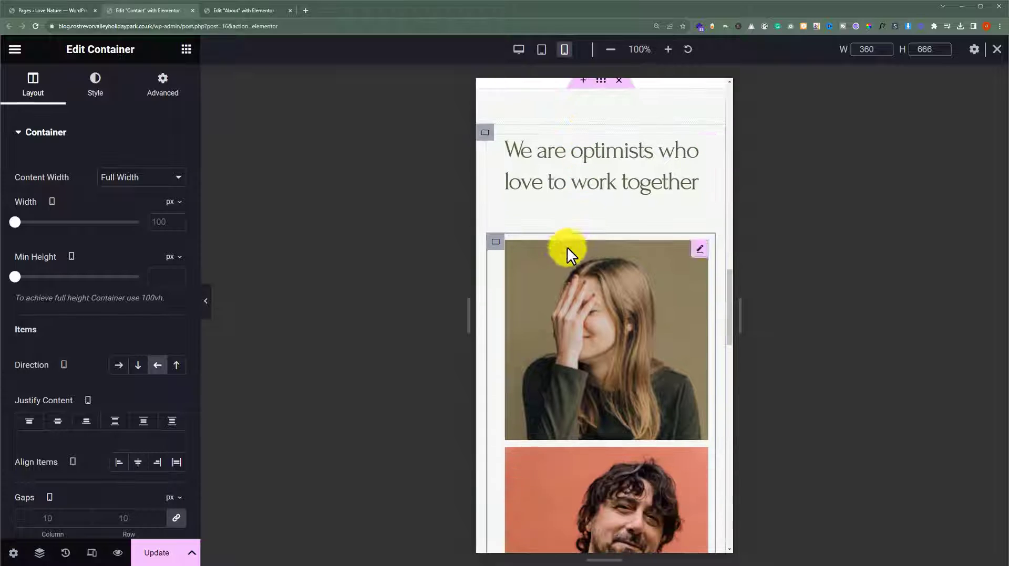
{"action": "left_click", "coordinate": [176, 366]}
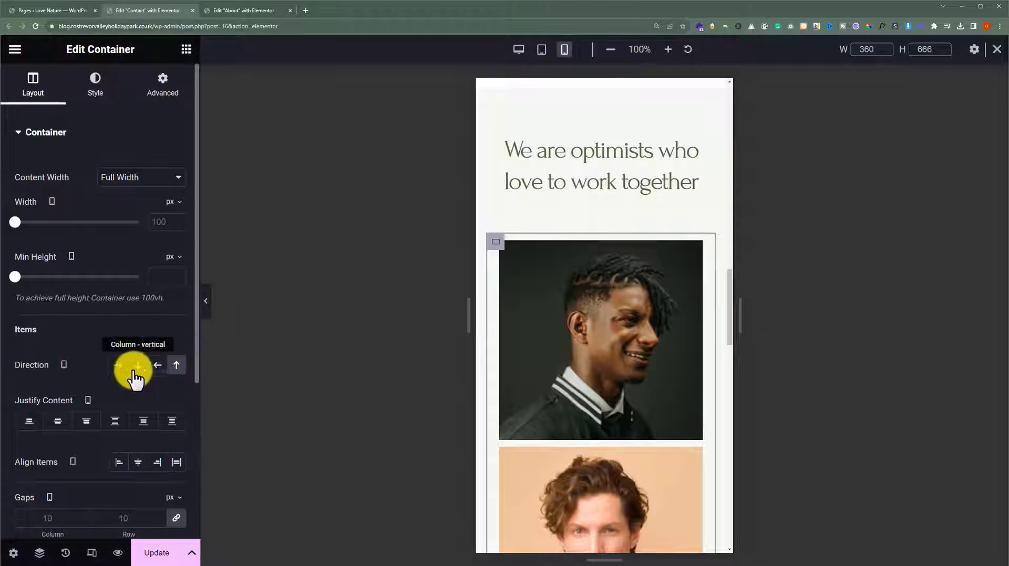
{"action": "left_click", "coordinate": [120, 366]}
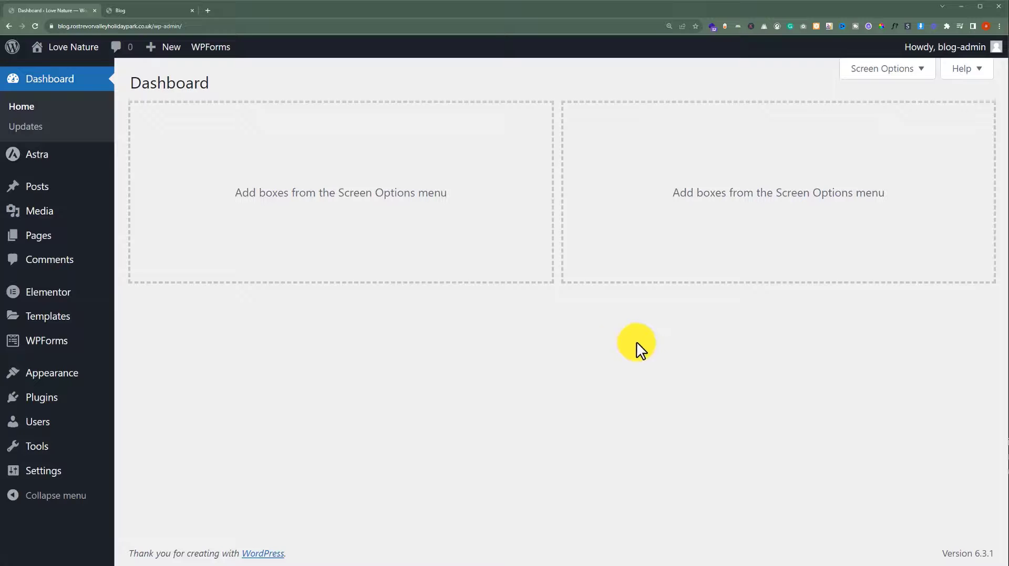
- Open the Features section of the Elementor settings from the WordPress dashboard
{"action": "mouse_move", "coordinate": [67, 292]}
{"action": "left_click", "coordinate": [141, 299]}
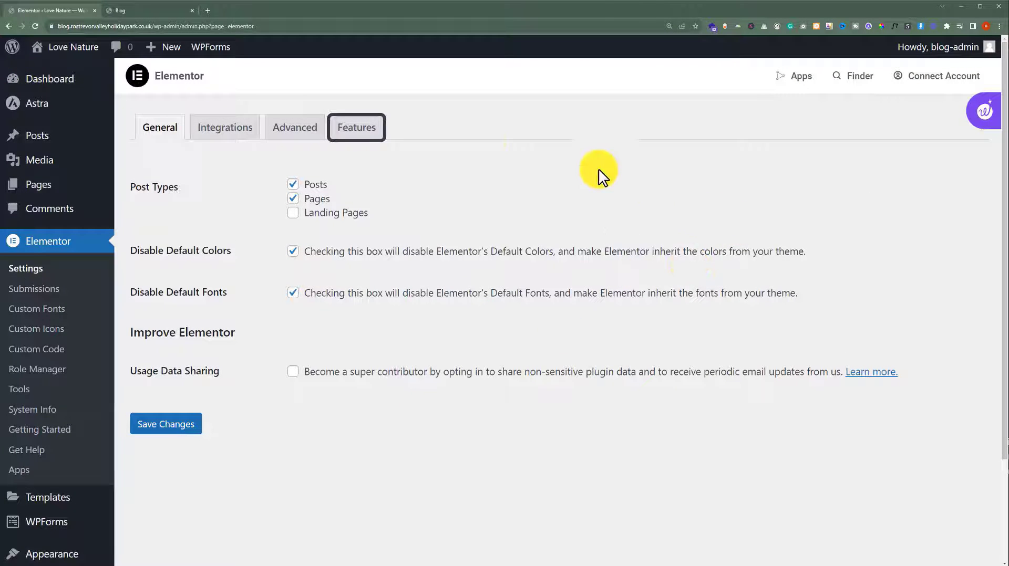
{"action": "left_click", "coordinate": [389, 136]}
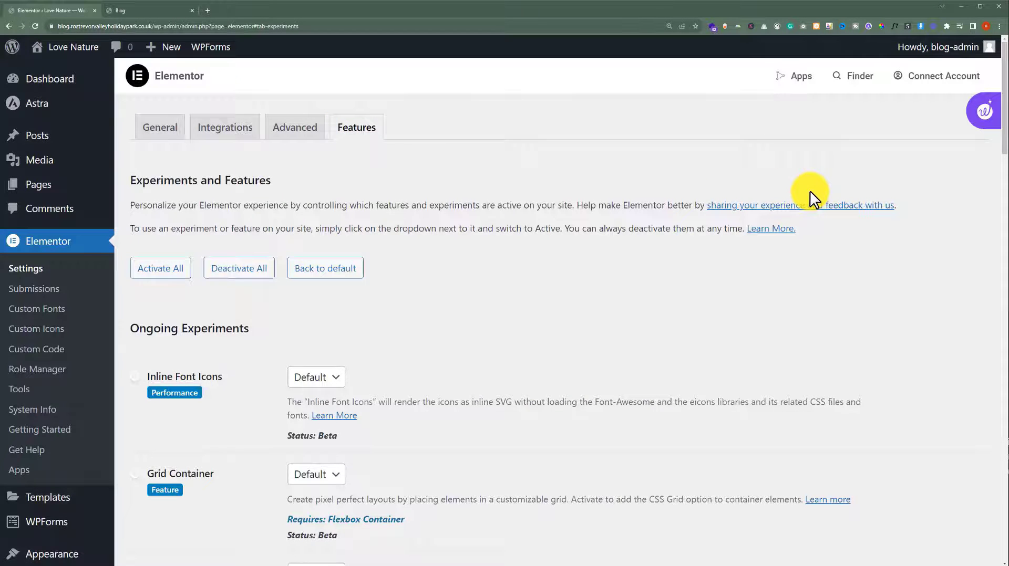
- Set the Flexbox Container feature to Active among the stable features and save the changes
{"action": "scroll", "coordinate": [810, 191], "scroll_direction": "down", "scroll_amount": 14}
{"action": "scroll", "coordinate": [809, 190], "scroll_direction": "down", "scroll_amount": 7}
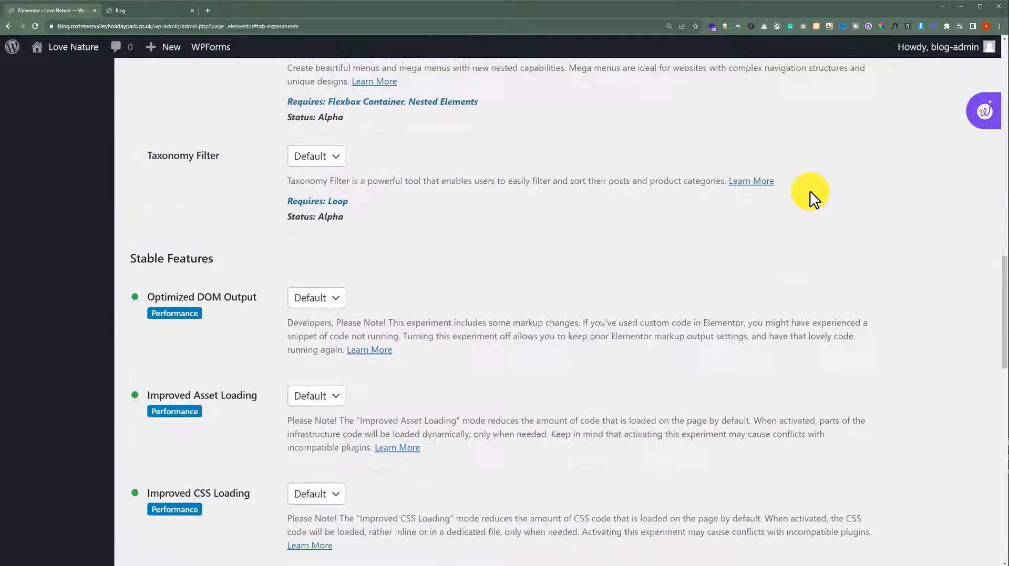
{"action": "scroll", "coordinate": [809, 191], "scroll_direction": "down", "scroll_amount": 5}
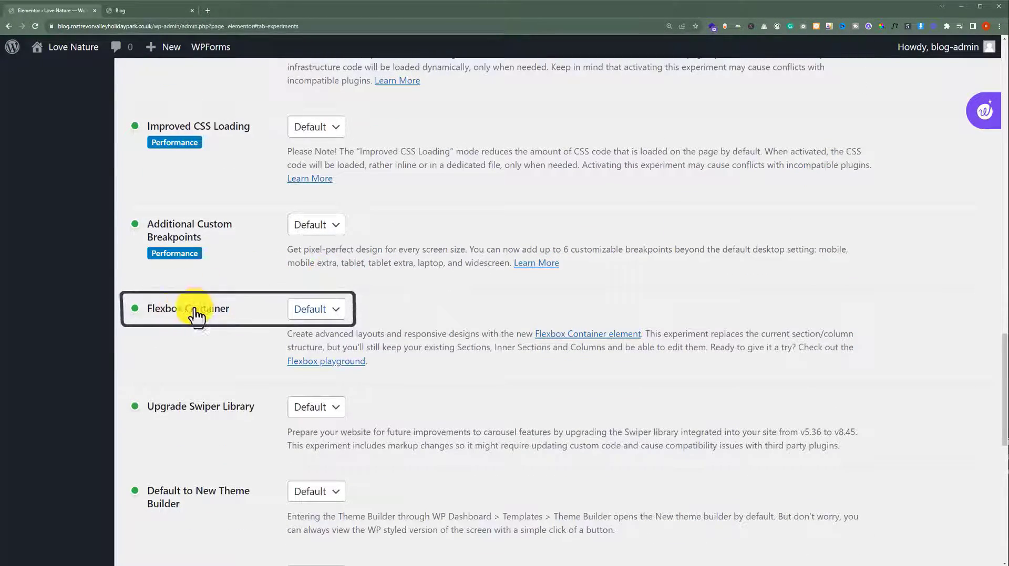
{"action": "left_click", "coordinate": [319, 311]}
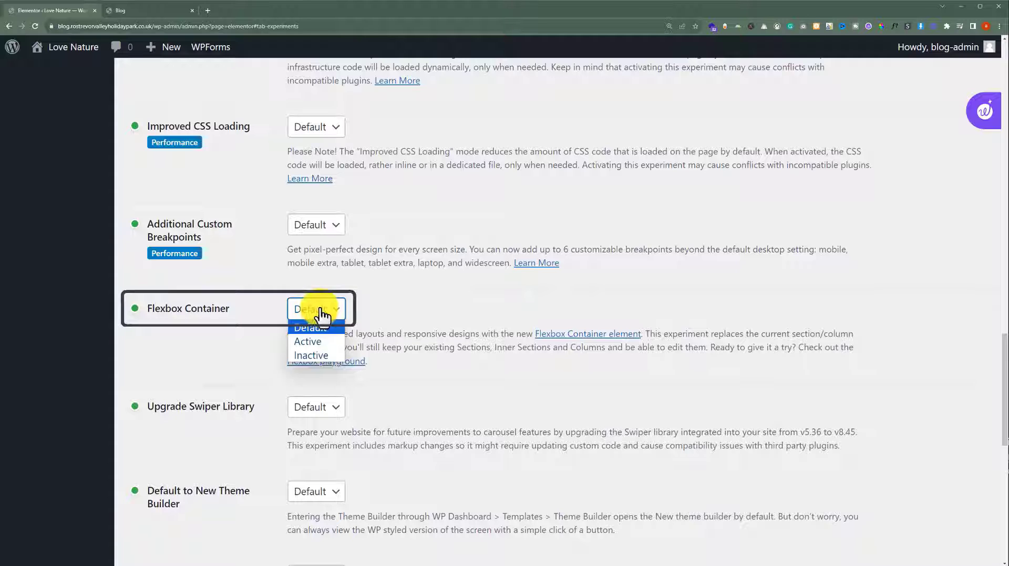
{"action": "left_click", "coordinate": [305, 342]}
{"action": "scroll", "coordinate": [630, 287], "scroll_direction": "down", "scroll_amount": 9}
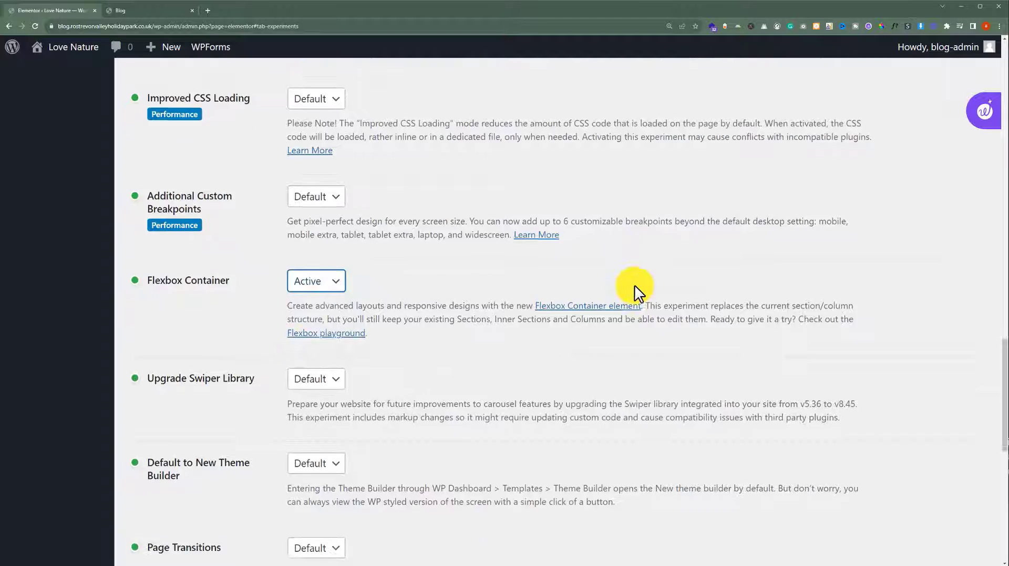
{"action": "scroll", "coordinate": [634, 284], "scroll_direction": "down", "scroll_amount": 2}
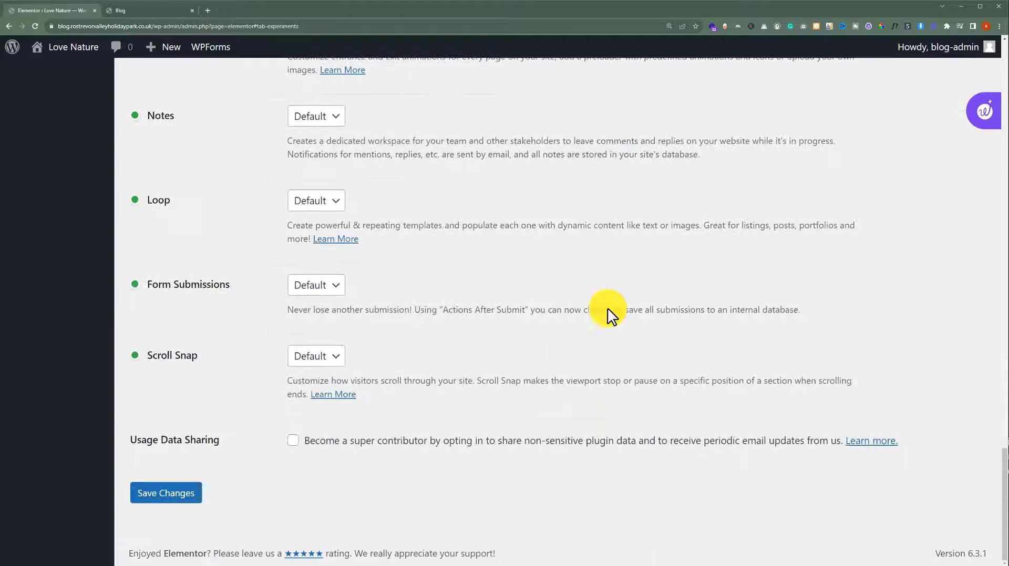
{"action": "left_click", "coordinate": [152, 503]}
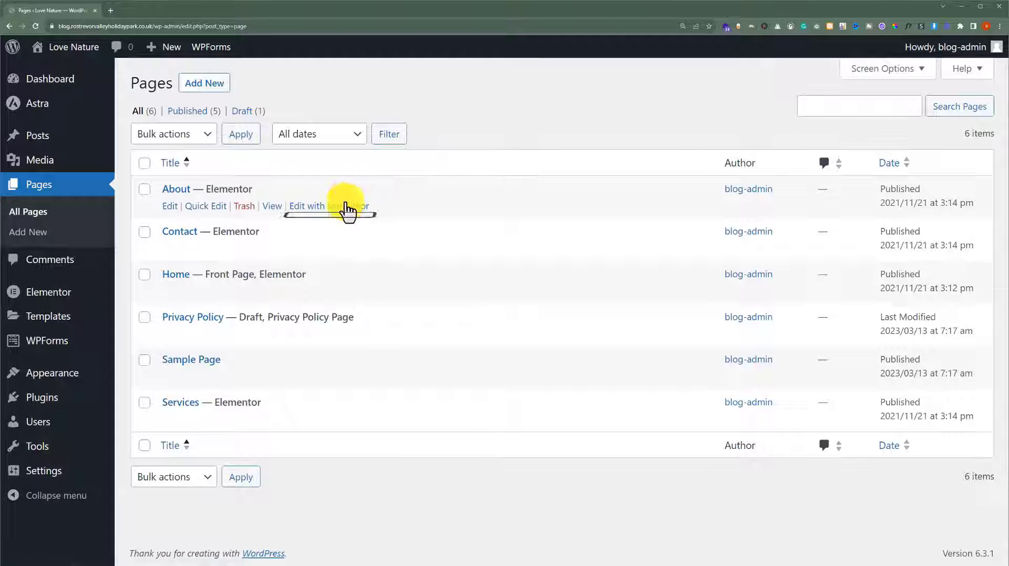
- Open the About page for editing with Elementor and add a container beneath the "about us" hero heading
{"action": "left_click", "coordinate": [339, 199]}
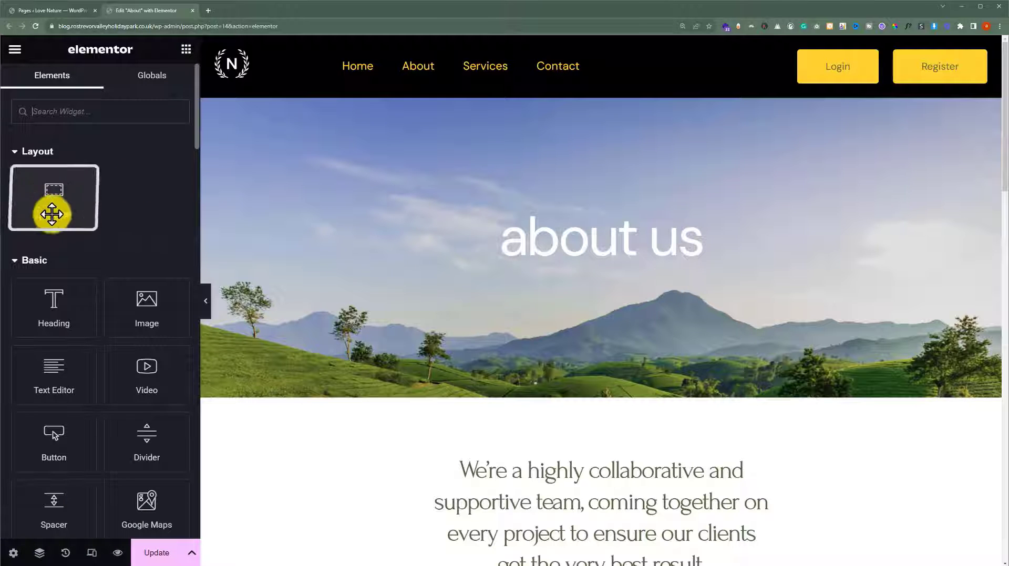
{"action": "left_click_drag", "start_coordinate": [55, 218], "coordinate": [605, 284]}
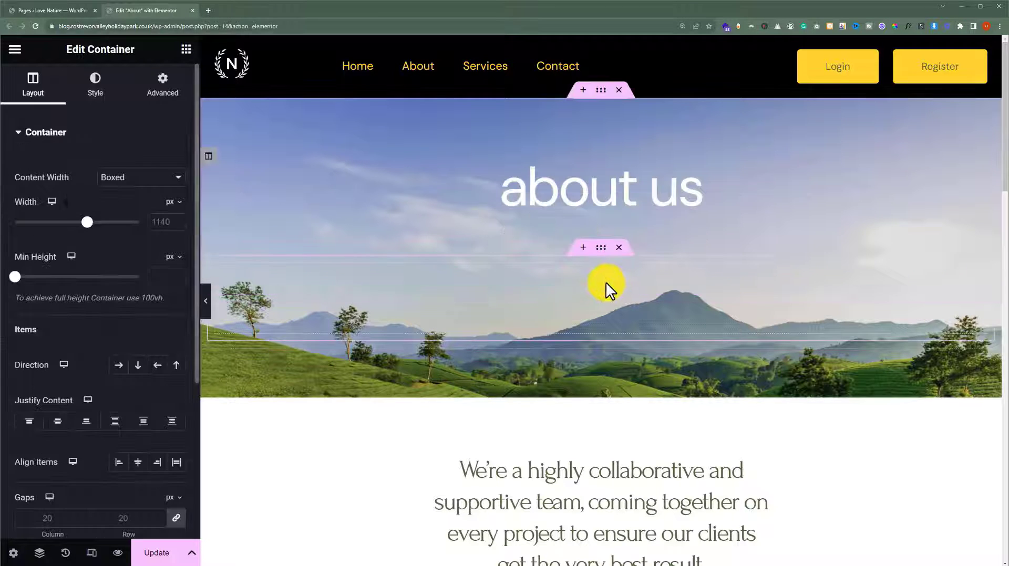
{"action": "left_click", "coordinate": [185, 50]}
{"action": "left_click_drag", "start_coordinate": [55, 196], "coordinate": [59, 200]}
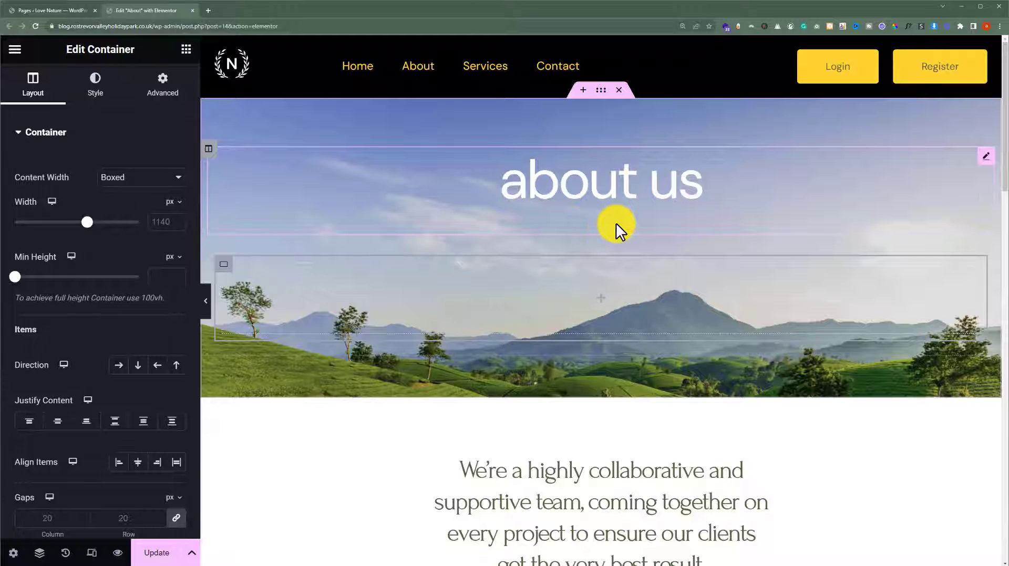
- Add a new container at the end of the About page using the single vertical column structure
{"action": "scroll", "coordinate": [615, 224], "scroll_direction": "down", "scroll_amount": 20}
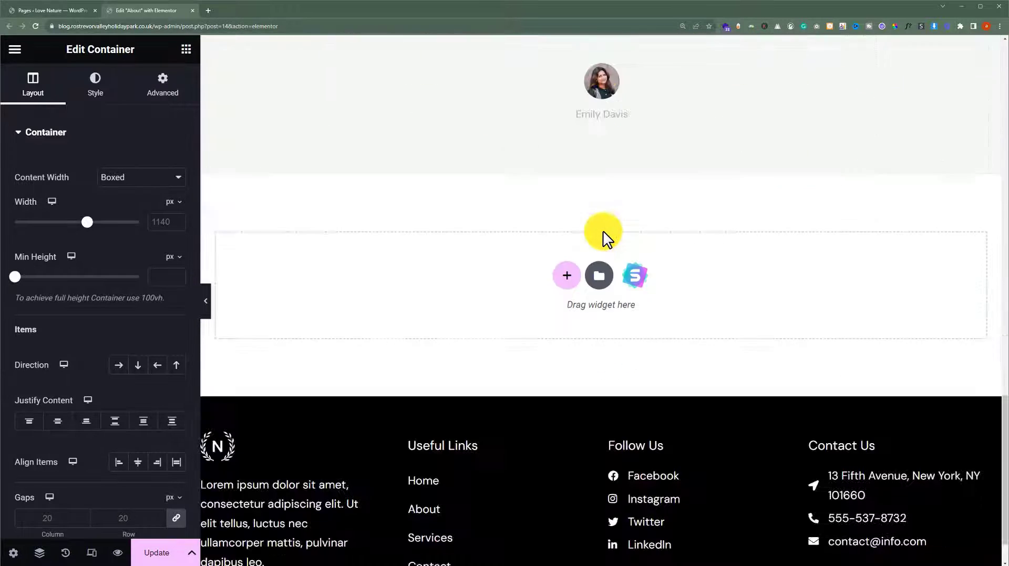
{"action": "left_click", "coordinate": [566, 276]}
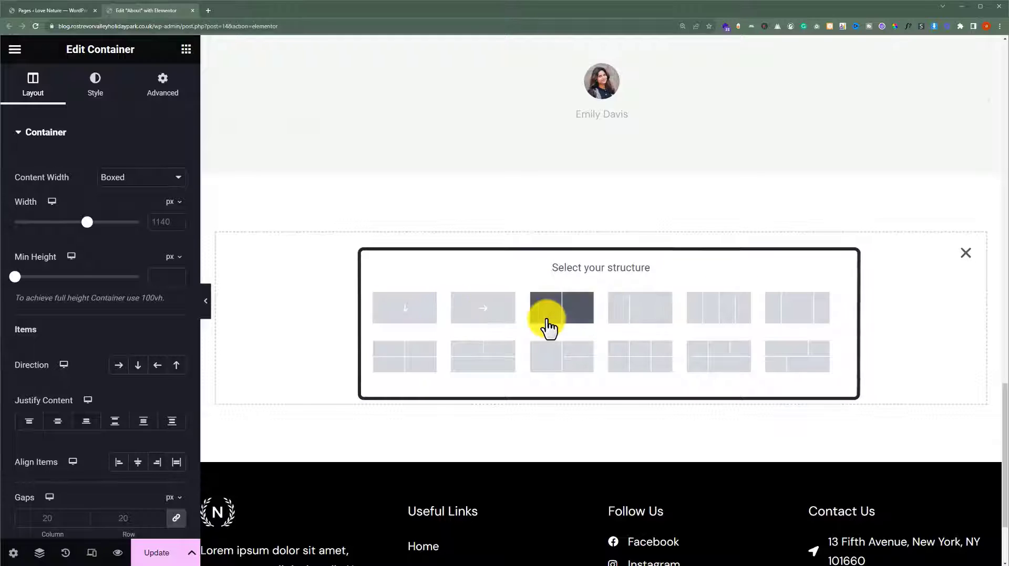
{"action": "left_click", "coordinate": [417, 318]}
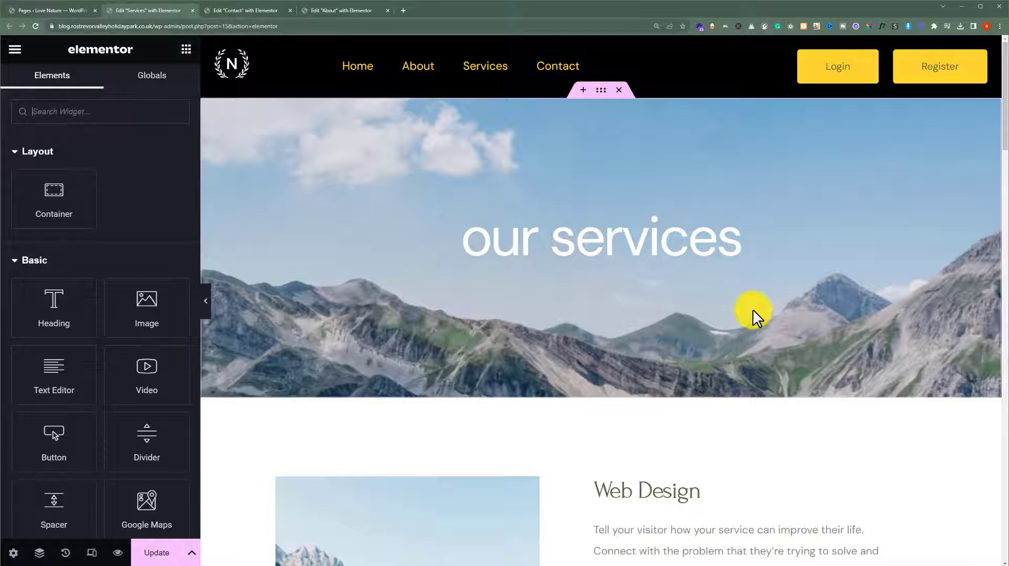
- Examine the layout of the service sections and the Why Love Nature section on the Services page
{"action": "scroll", "coordinate": [753, 310], "scroll_direction": "down", "scroll_amount": 5}
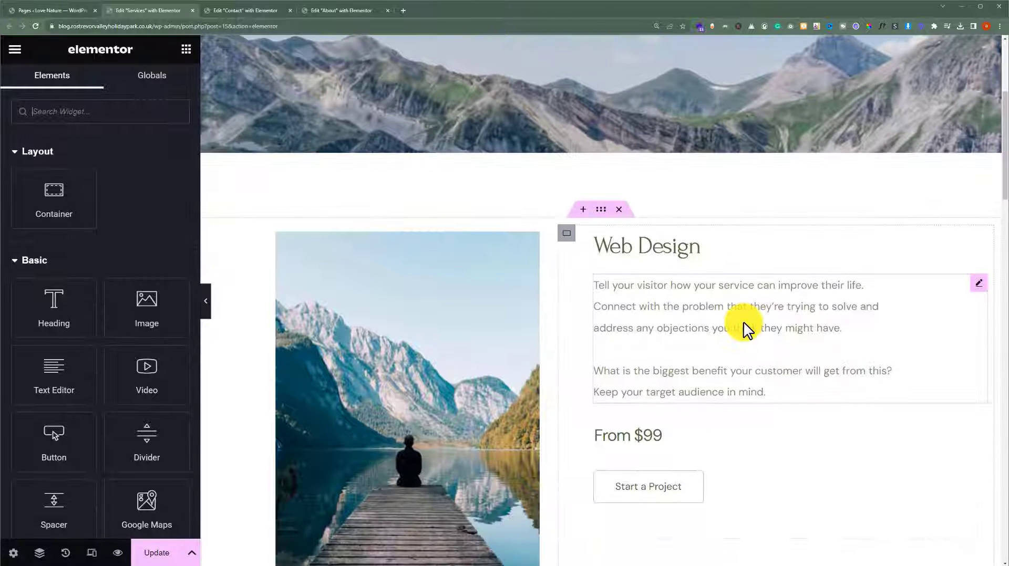
{"action": "scroll", "coordinate": [744, 324], "scroll_direction": "down", "scroll_amount": 10}
{"action": "scroll", "coordinate": [743, 323], "scroll_direction": "down", "scroll_amount": 5}
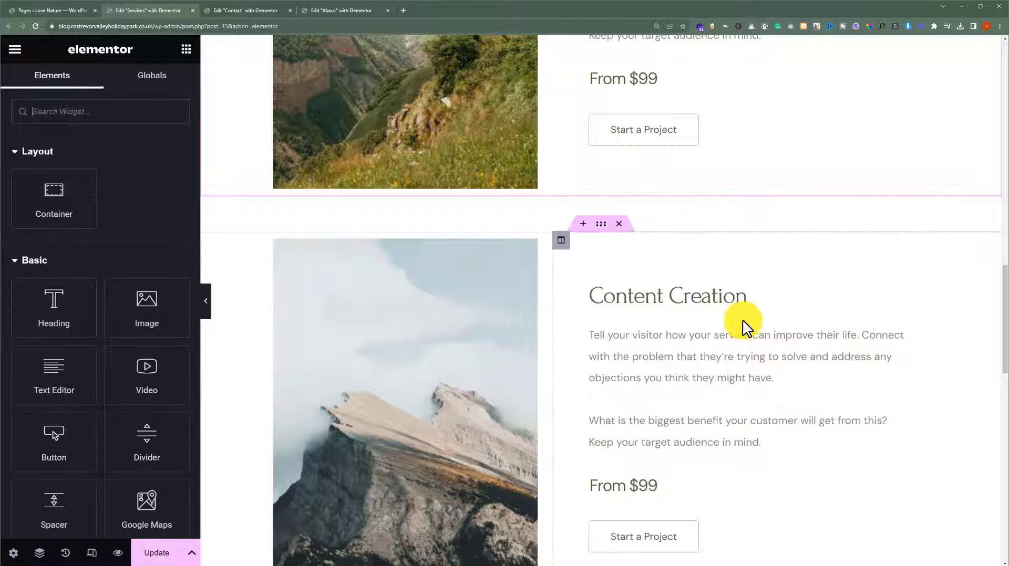
{"action": "scroll", "coordinate": [743, 323], "scroll_direction": "down", "scroll_amount": 9}
{"action": "scroll", "coordinate": [743, 319], "scroll_direction": "down", "scroll_amount": 5}
{"action": "scroll", "coordinate": [742, 319], "scroll_direction": "up", "scroll_amount": 6}
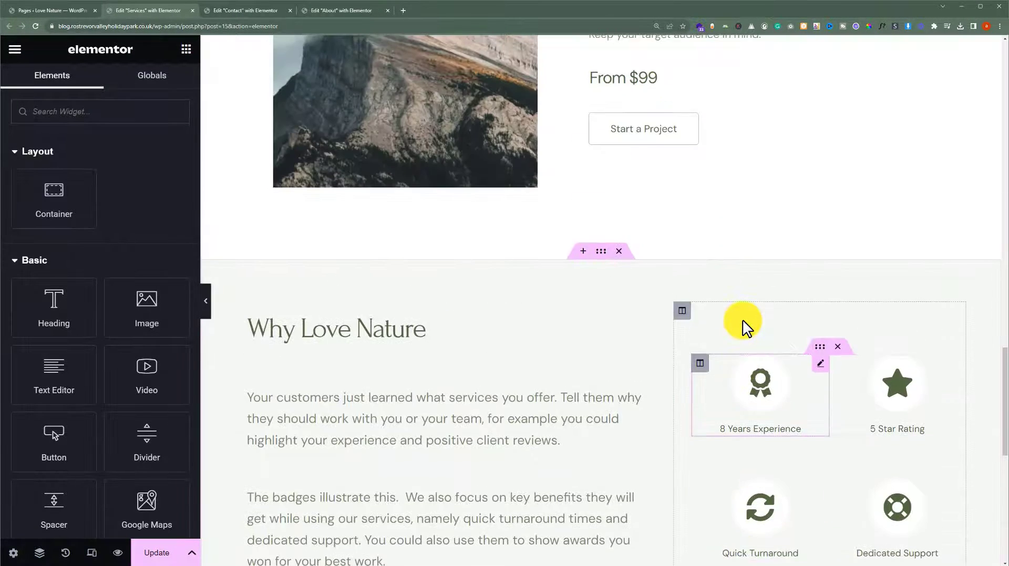
- Convert the Graphic Design section on the Services page to a container and open the converted copy's layout settings
{"action": "scroll", "coordinate": [743, 319], "scroll_direction": "up", "scroll_amount": 20}
{"action": "scroll", "coordinate": [744, 320], "scroll_direction": "down", "scroll_amount": 9}
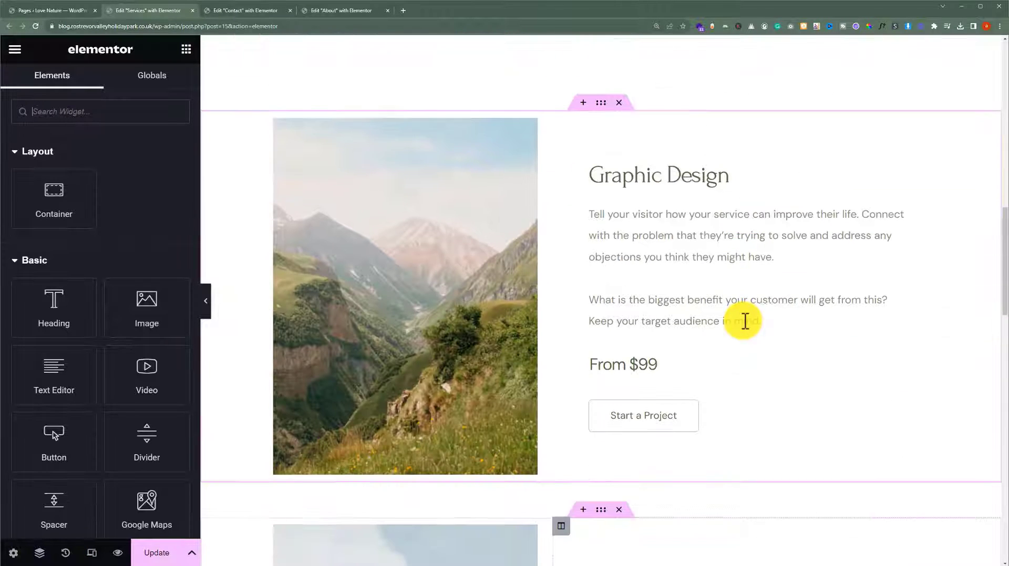
{"action": "left_click", "coordinate": [602, 103]}
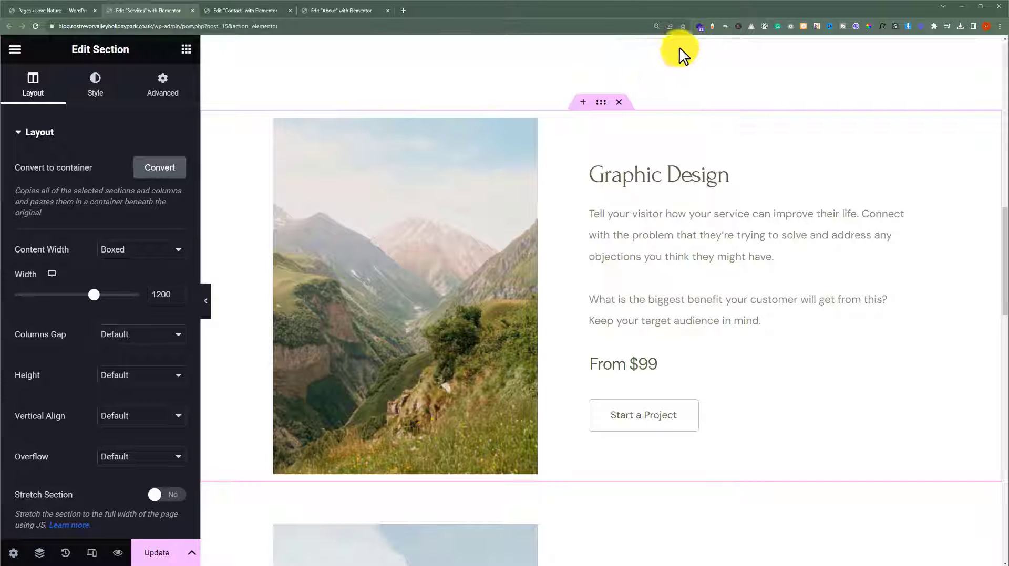
{"action": "left_click", "coordinate": [160, 168]}
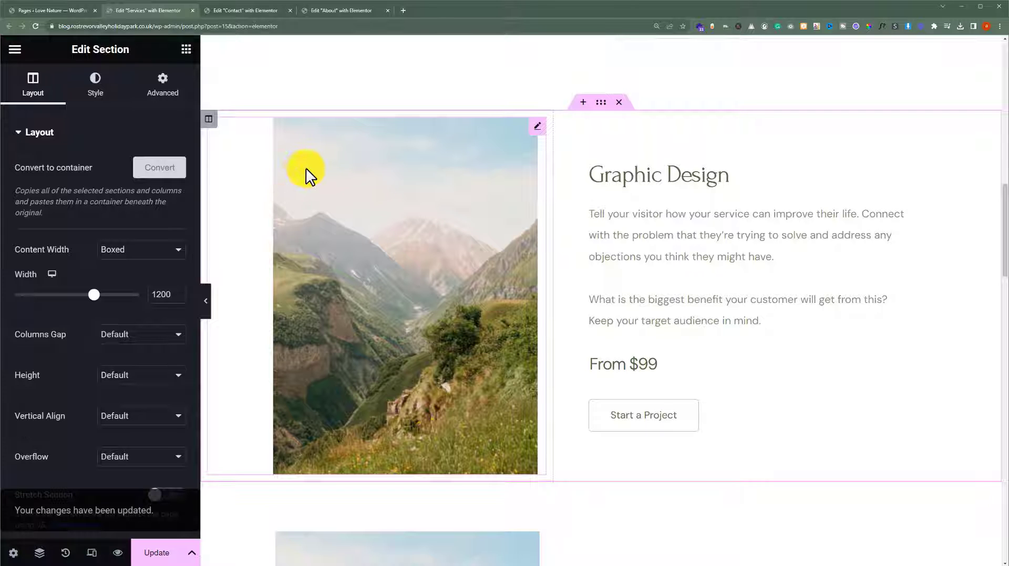
{"action": "scroll", "coordinate": [402, 174], "scroll_direction": "down", "scroll_amount": 6}
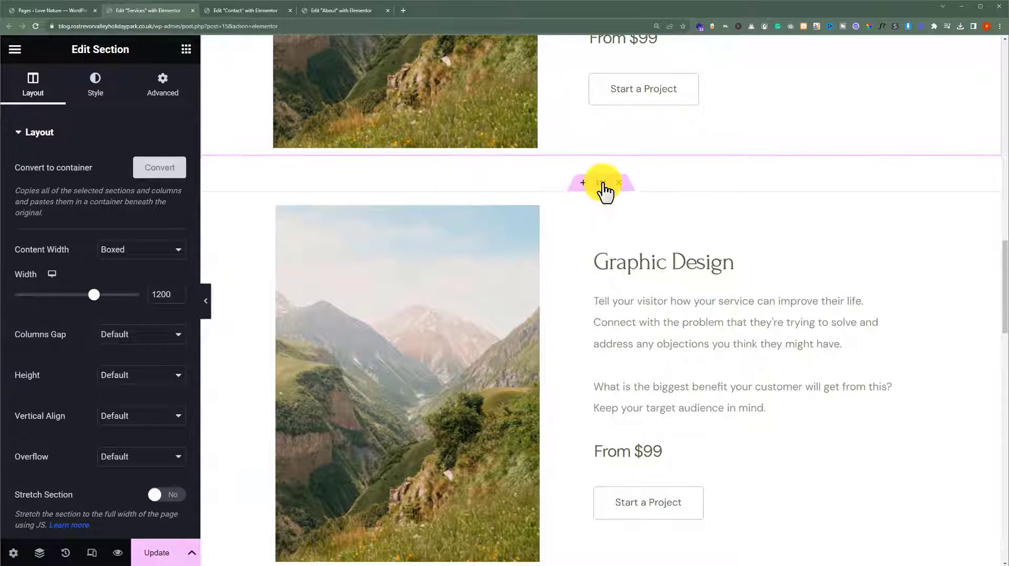
{"action": "left_click", "coordinate": [603, 184]}
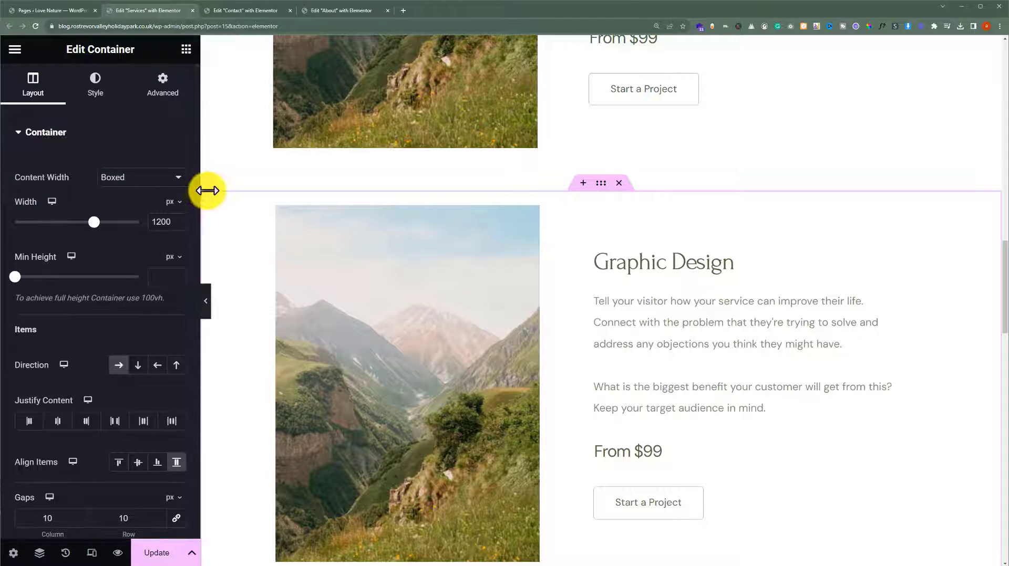
{"action": "scroll", "coordinate": [466, 228], "scroll_direction": "down", "scroll_amount": 2}
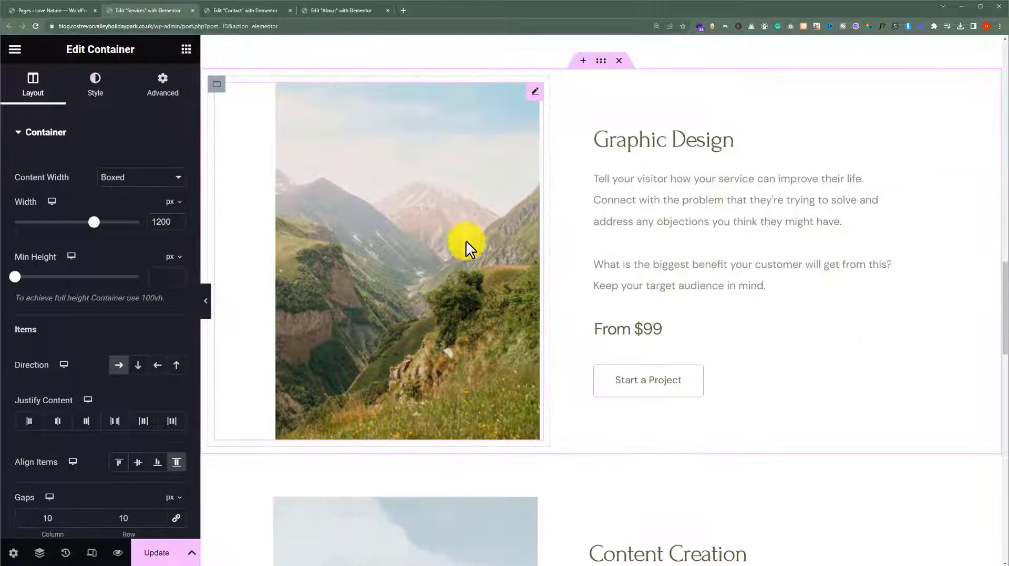
- Convert all of the Services page's sections to containers from the page's general settings
{"action": "left_click", "coordinate": [14, 553]}
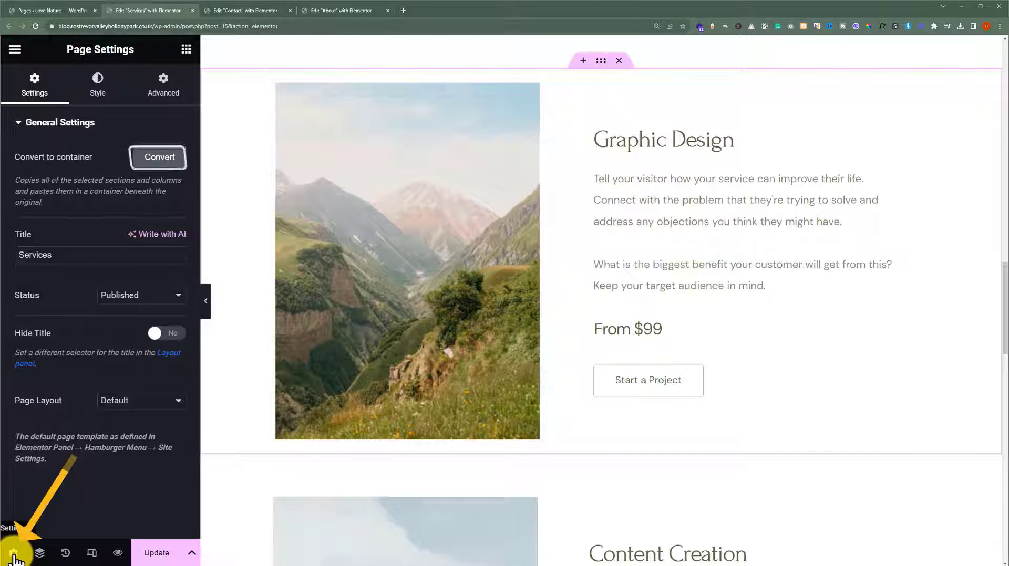
{"action": "left_click", "coordinate": [160, 167]}
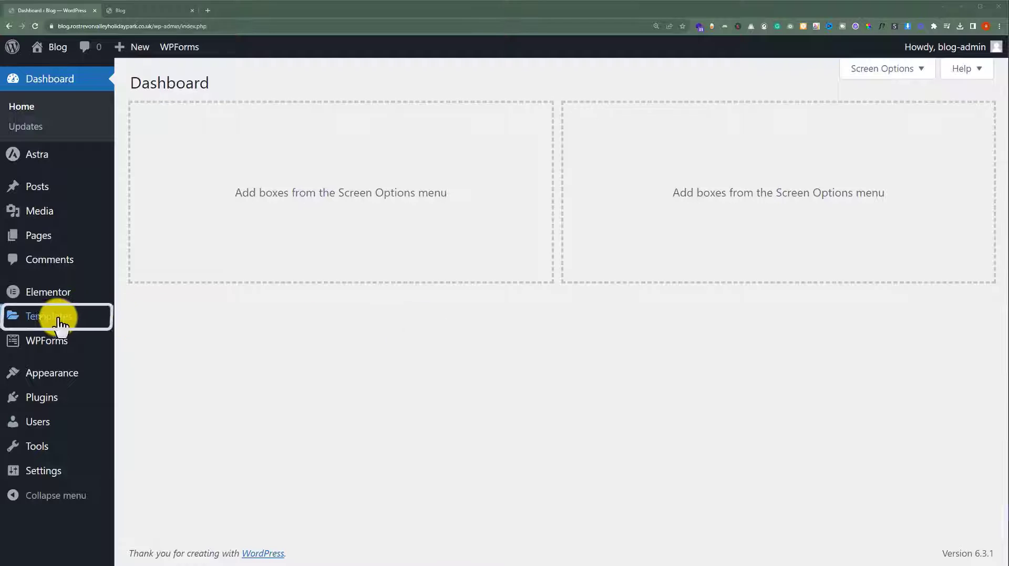
- Create a new header template in the Theme Builder and dismiss the template library without inserting a block
{"action": "mouse_move", "coordinate": [87, 320]}
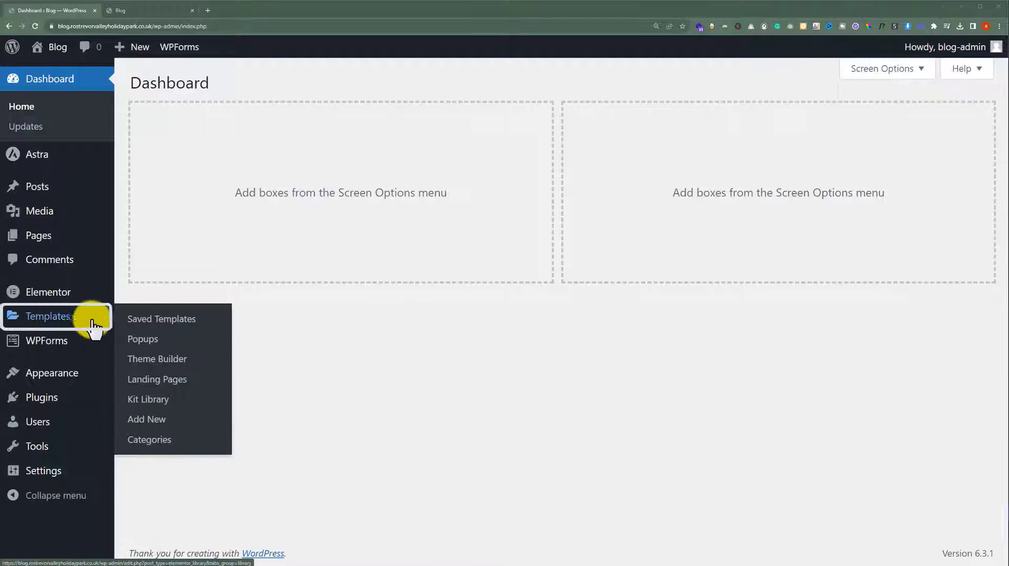
{"action": "left_click", "coordinate": [149, 360]}
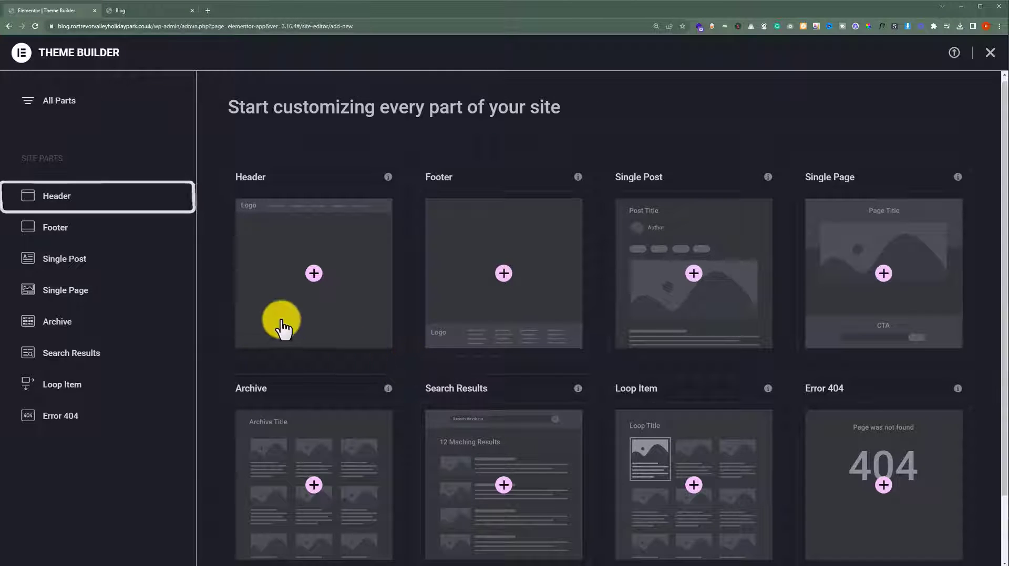
{"action": "left_click", "coordinate": [64, 202]}
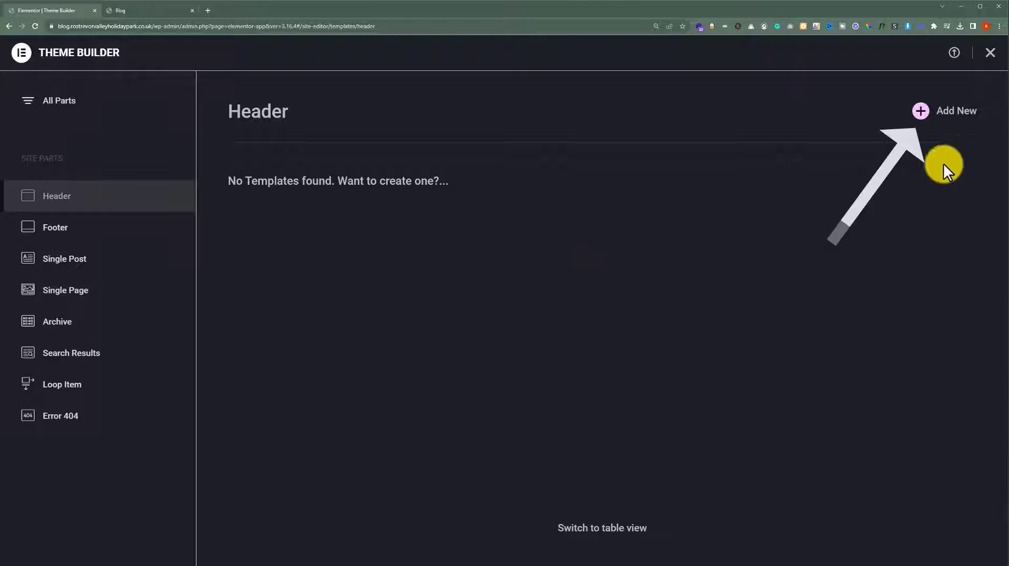
{"action": "left_click", "coordinate": [953, 112]}
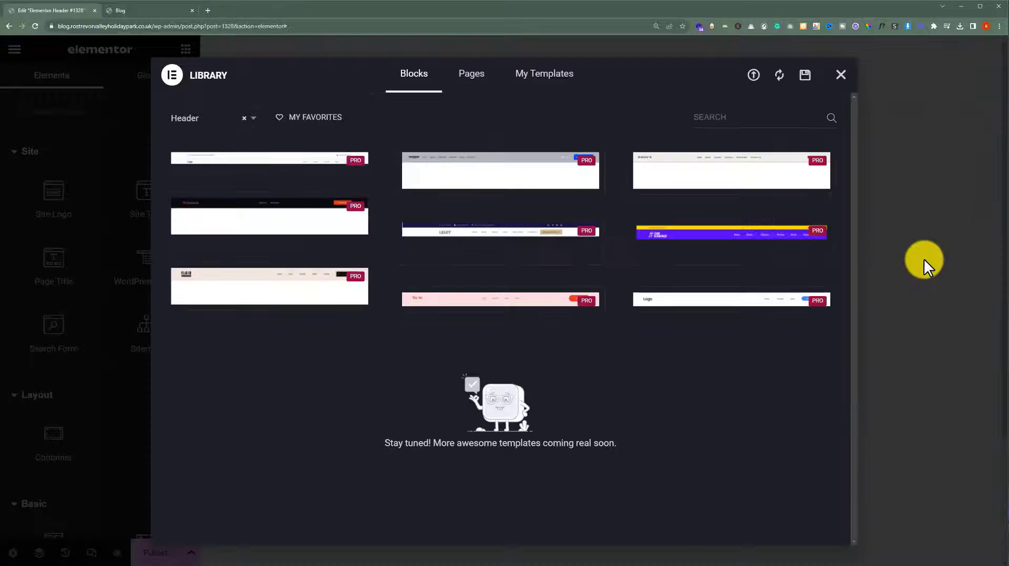
{"action": "left_click", "coordinate": [841, 76]}
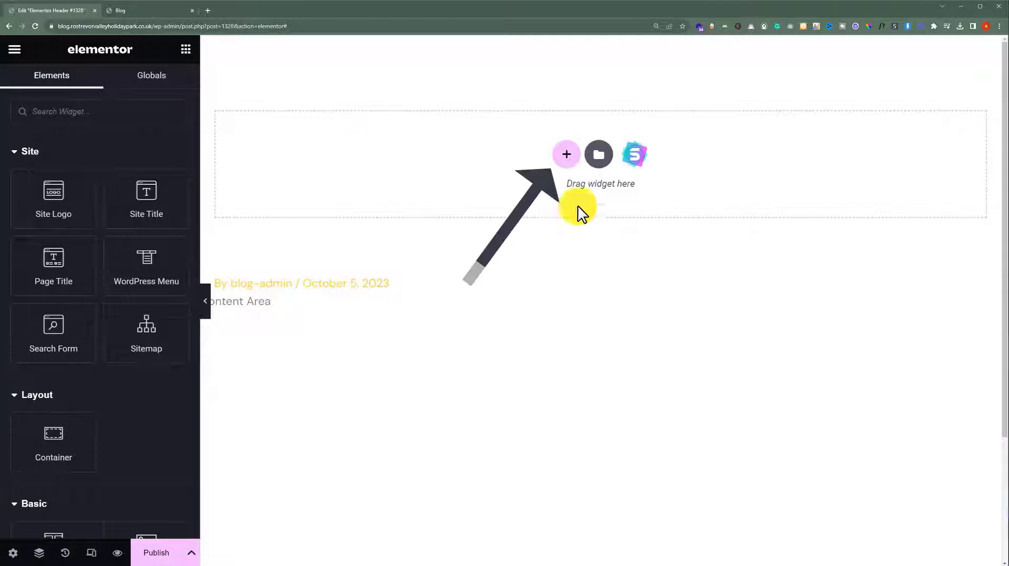
- Add a container with two equal side-by-side columns to the header and give it a classic #000000 background
{"action": "left_click", "coordinate": [566, 155]}
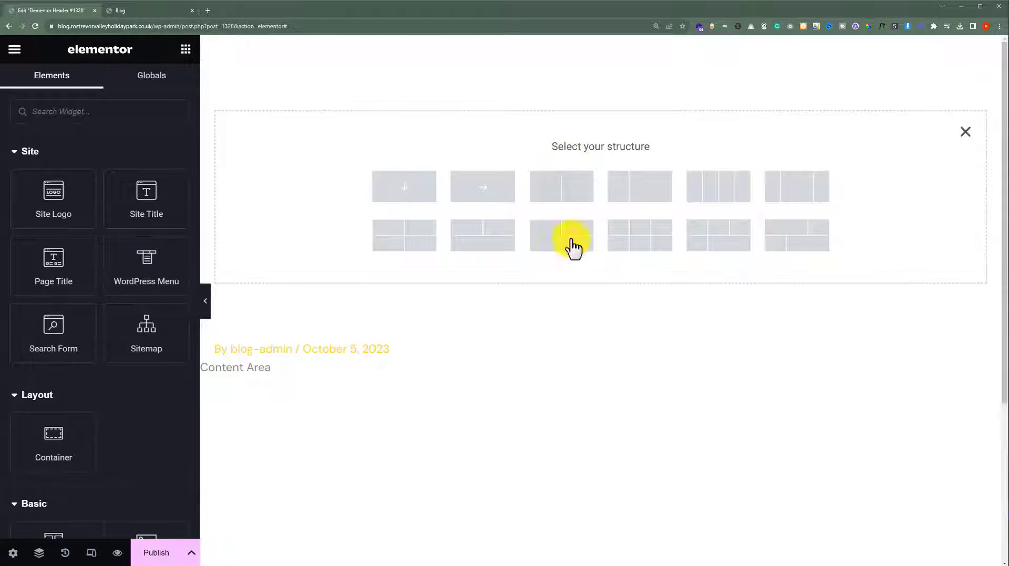
{"action": "left_click", "coordinate": [560, 195]}
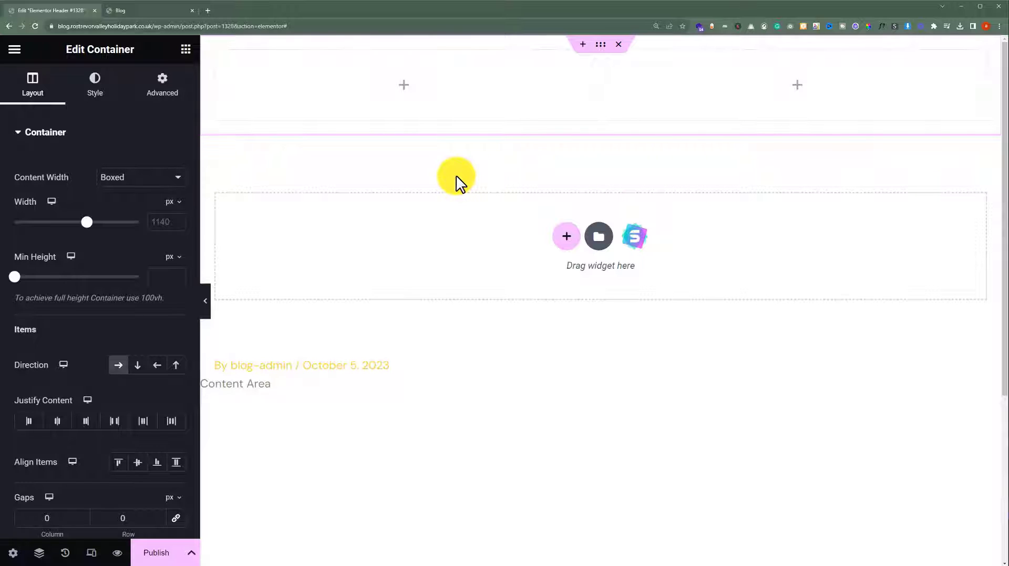
{"action": "left_click", "coordinate": [93, 100]}
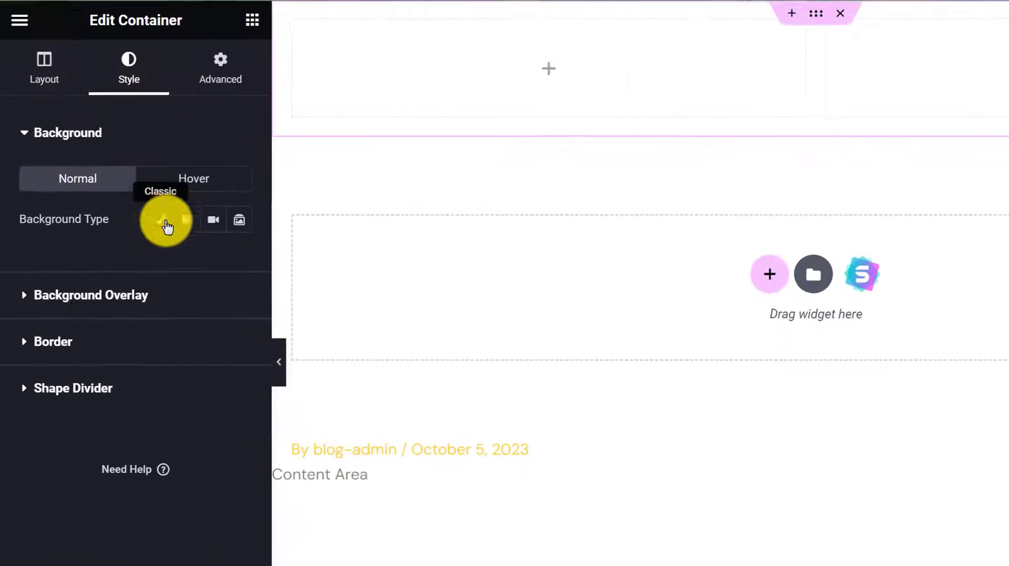
{"action": "left_click", "coordinate": [166, 224]}
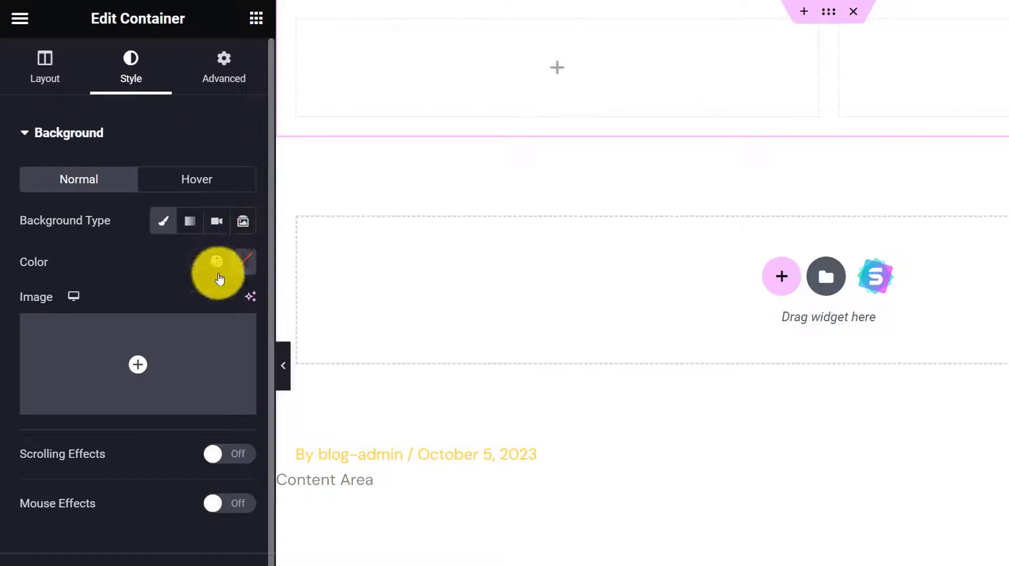
{"action": "left_click", "coordinate": [248, 266]}
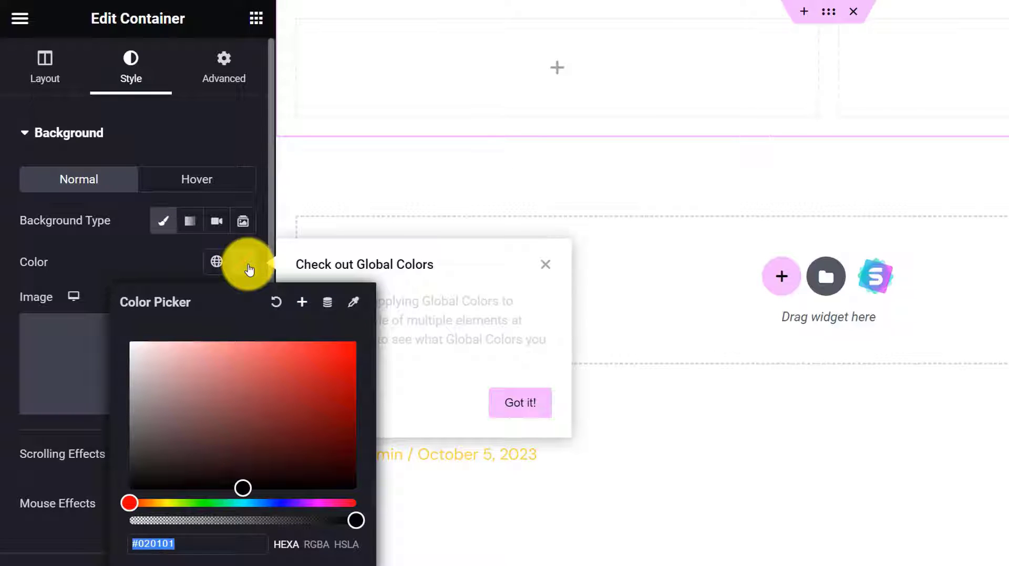
{"action": "left_click", "coordinate": [274, 440]}
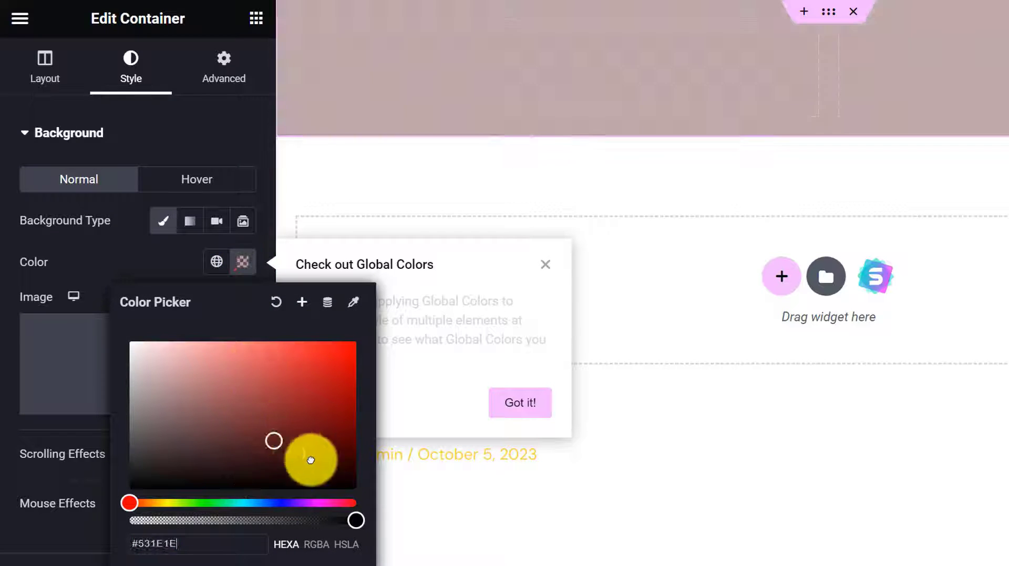
{"action": "left_click_drag", "start_coordinate": [311, 460], "coordinate": [360, 491]}
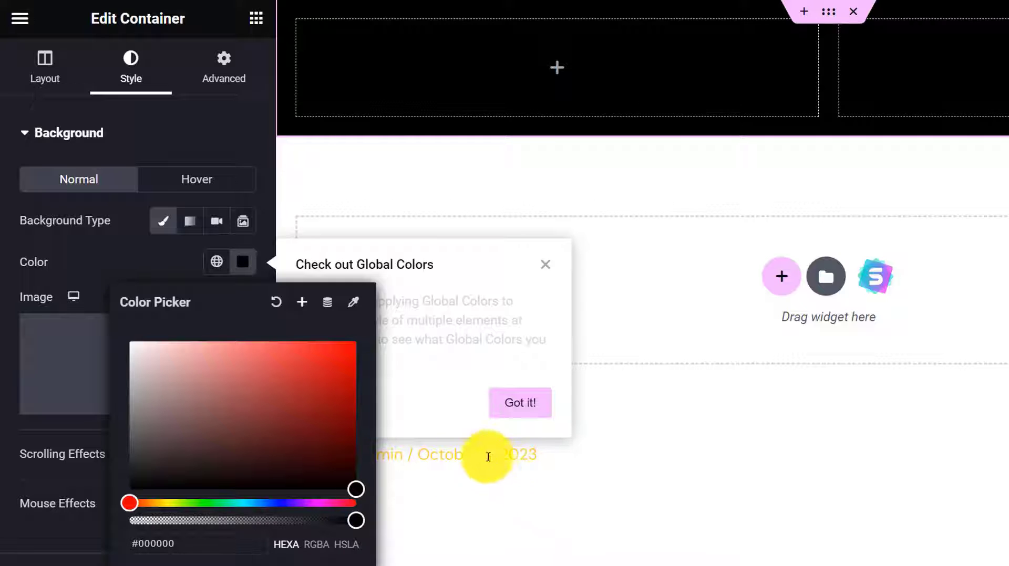
{"action": "left_click", "coordinate": [8, 361]}
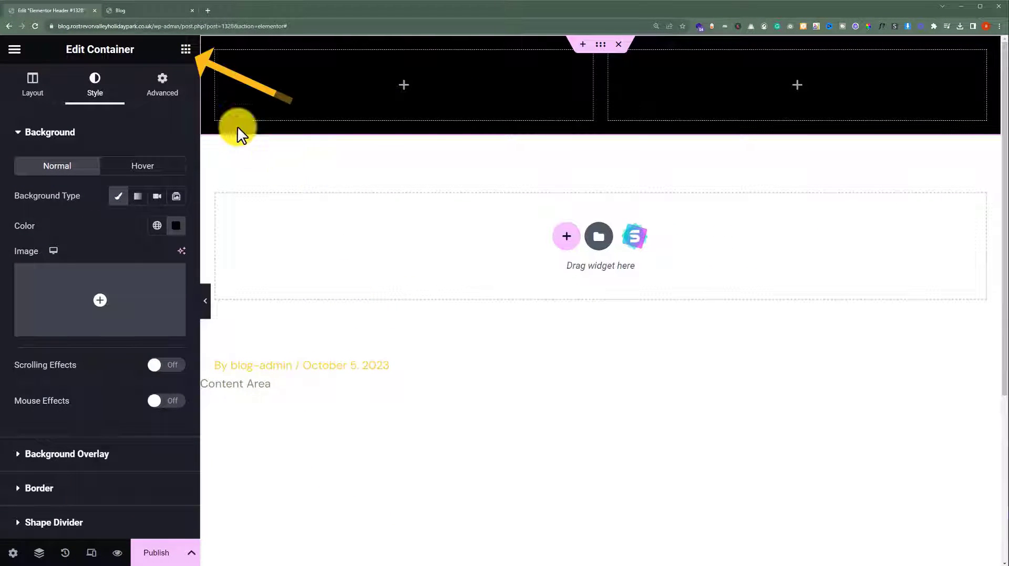
- Place a Button widget in the header container's right column and duplicate it
{"action": "left_click", "coordinate": [186, 50]}
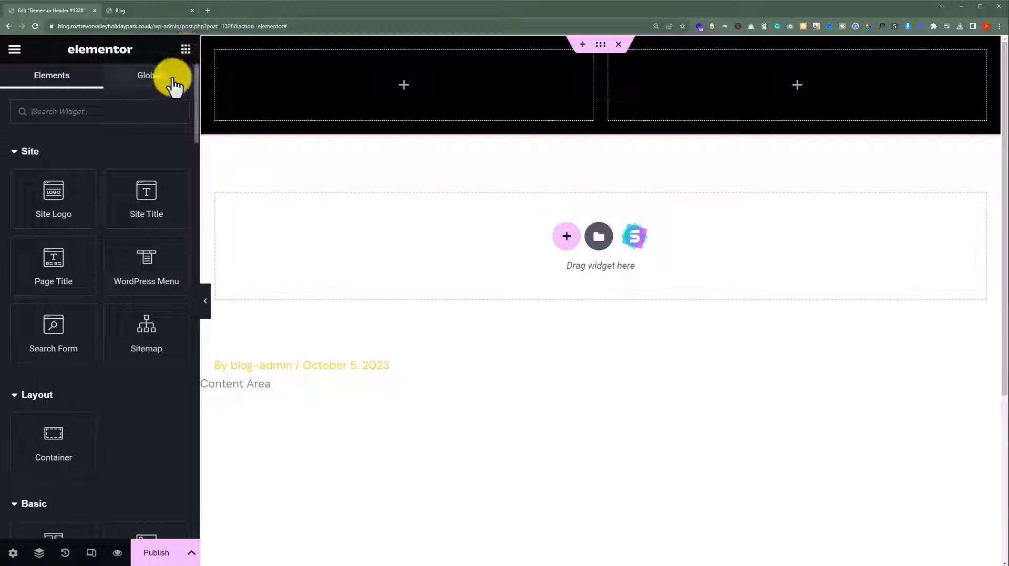
{"action": "type", "text": "butt"}
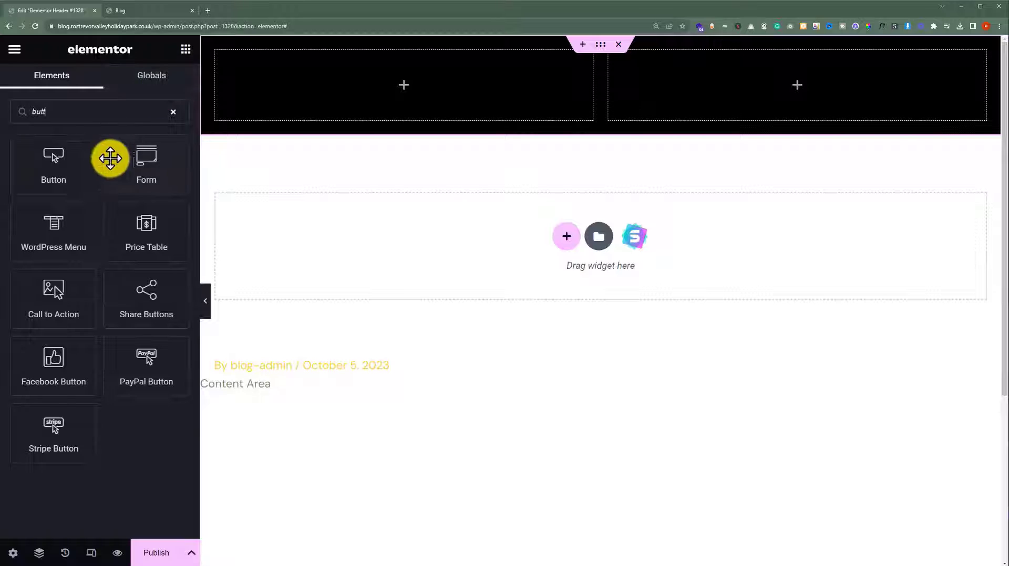
{"action": "left_click_drag", "start_coordinate": [55, 164], "coordinate": [767, 84]}
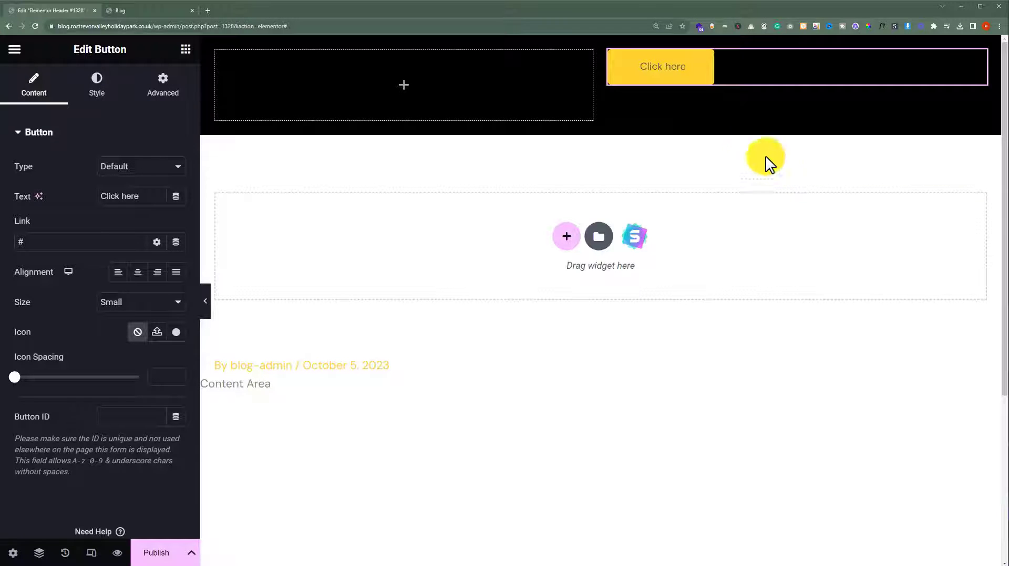
{"action": "right_click", "coordinate": [739, 63]}
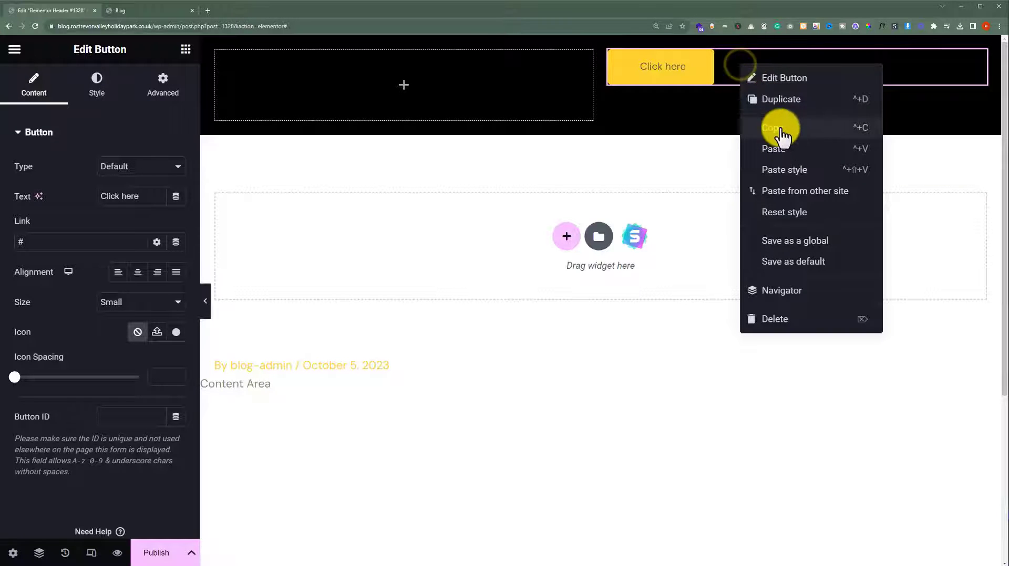
{"action": "left_click", "coordinate": [781, 101]}
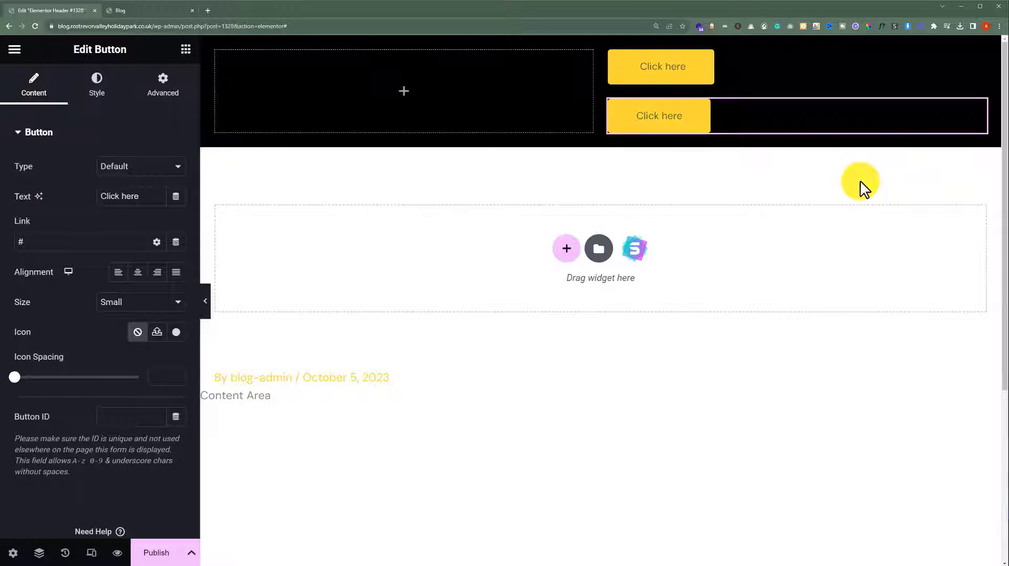
- Change the upper button's text to "Login" and the lower button's text to "Register"
{"action": "left_click", "coordinate": [705, 82]}
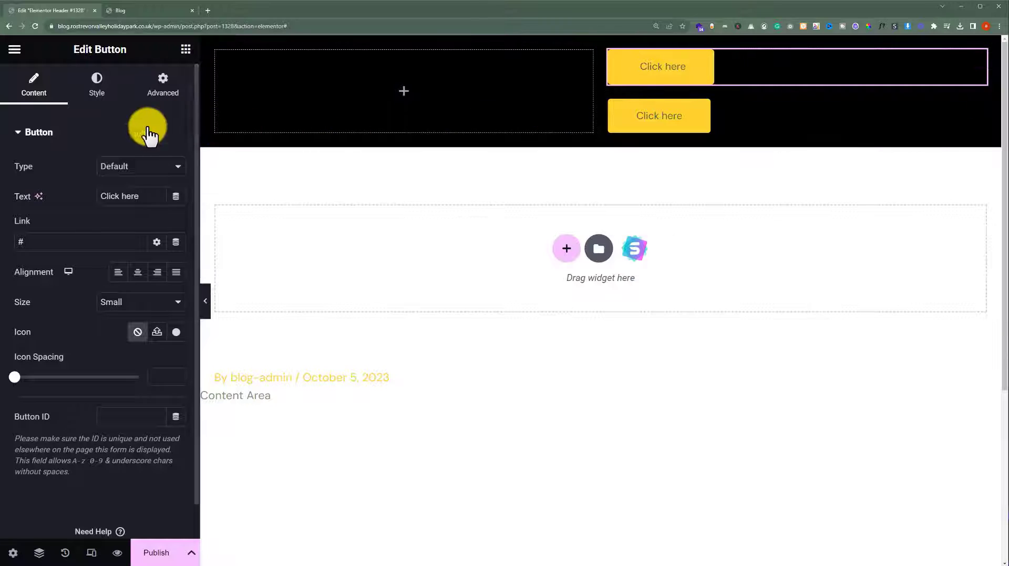
{"action": "triple_click", "coordinate": [146, 194]}
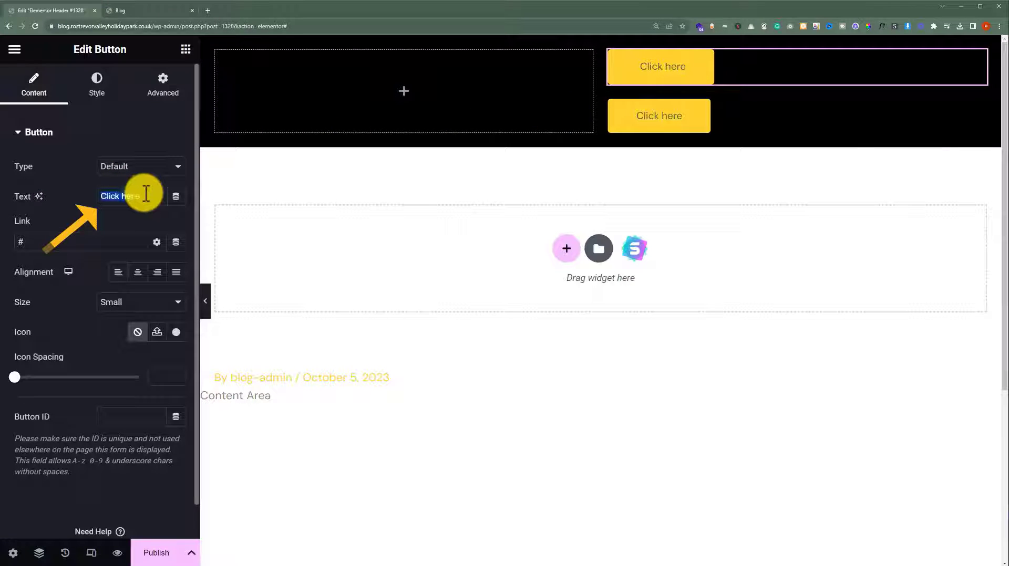
{"action": "type", "text": "Login"}
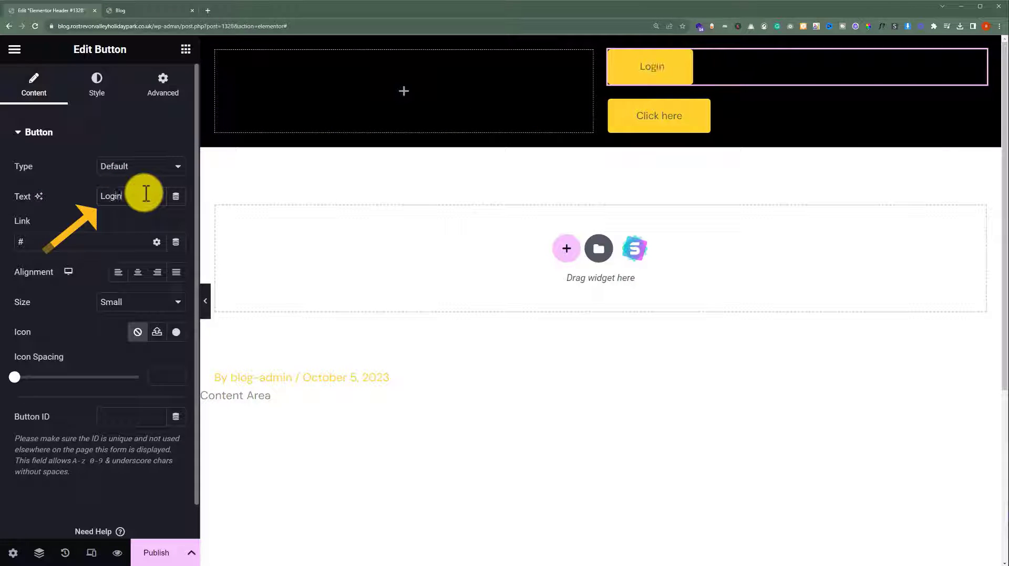
{"action": "left_click", "coordinate": [754, 115]}
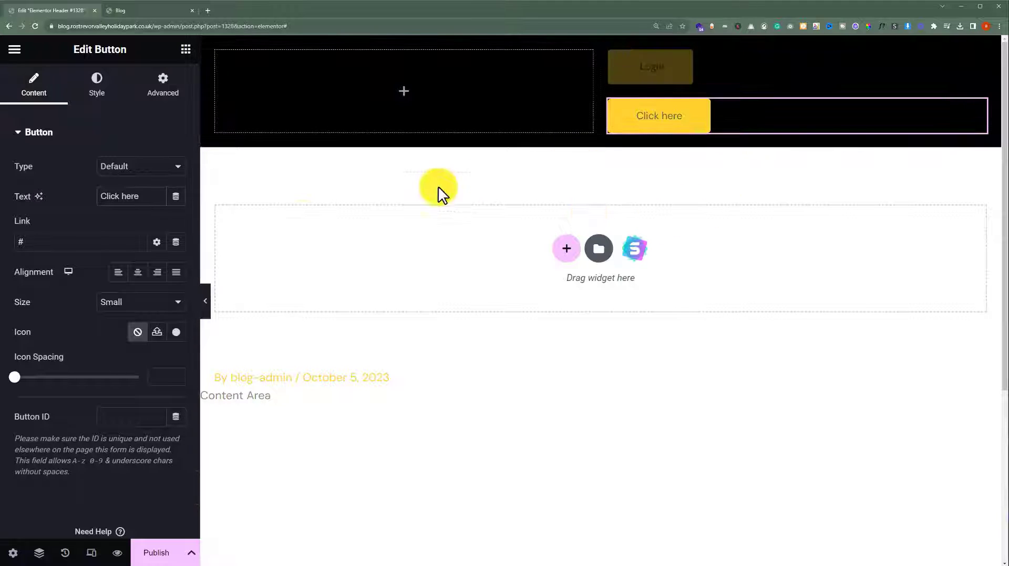
{"action": "triple_click", "coordinate": [143, 204]}
{"action": "type", "text": "R"}
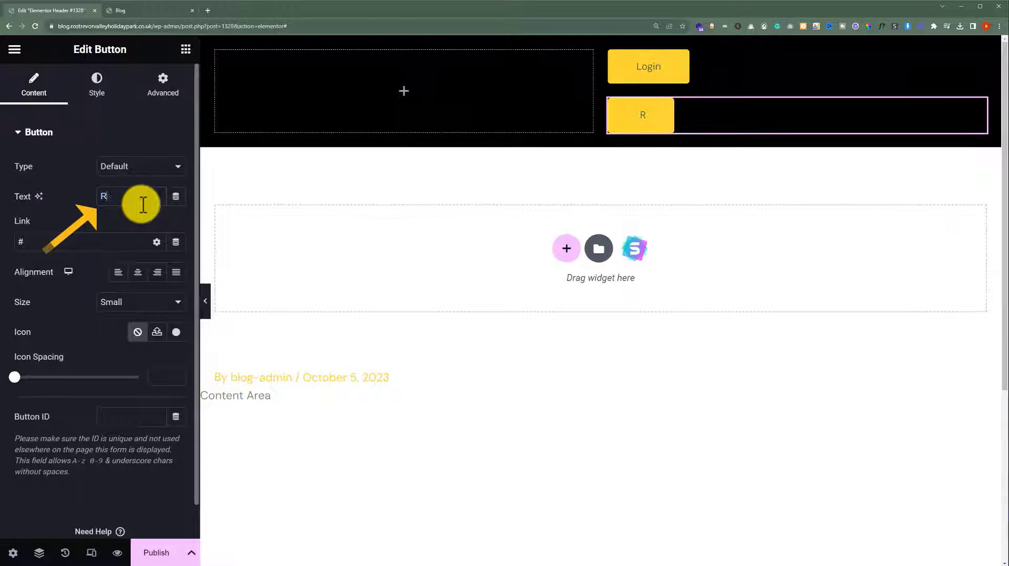
{"action": "type", "text": "egister"}
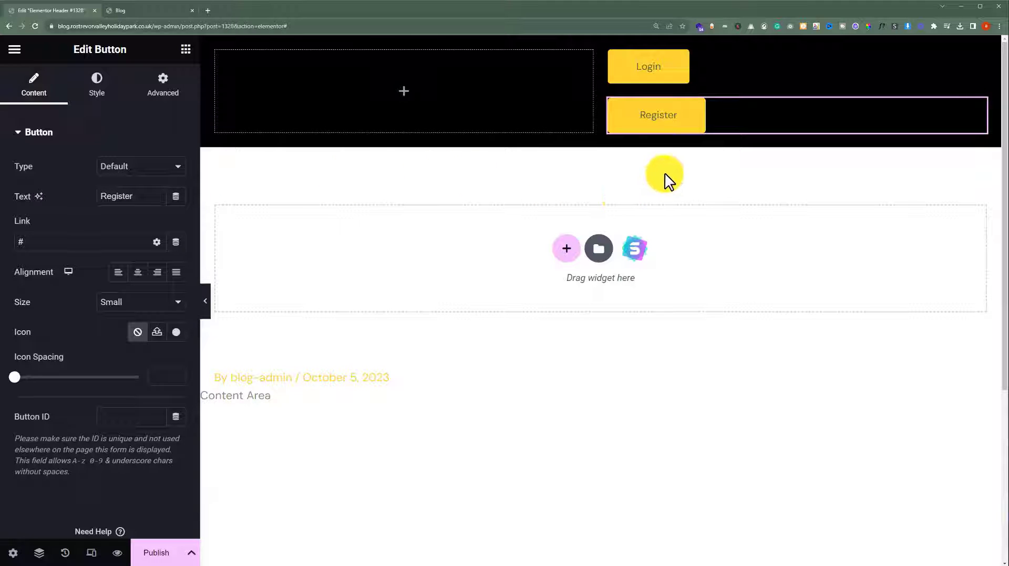
- Set the Login and Register buttons' inner container to horizontal row direction and justify its content to the end
{"action": "left_click", "coordinate": [611, 53]}
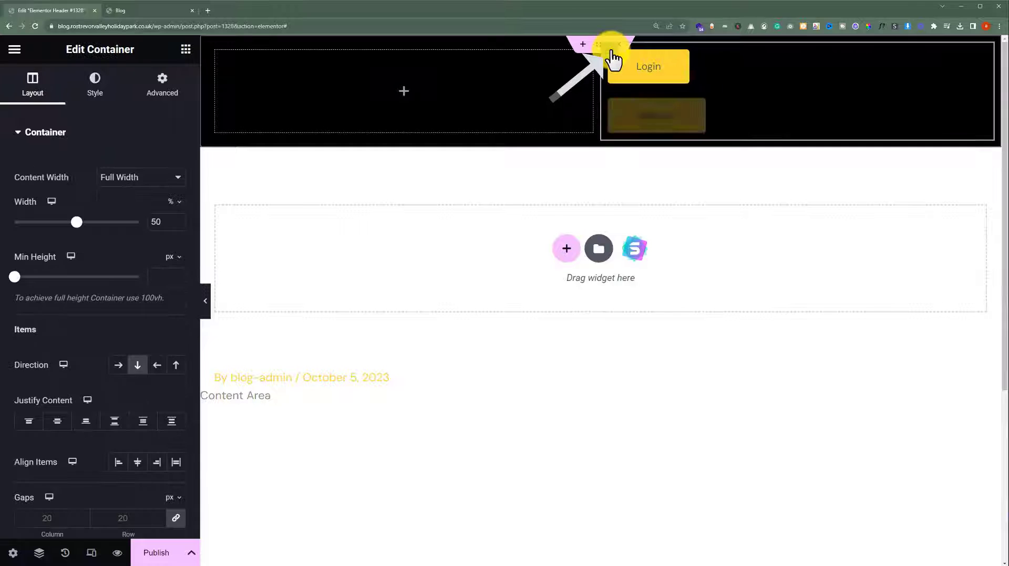
{"action": "left_click", "coordinate": [119, 366]}
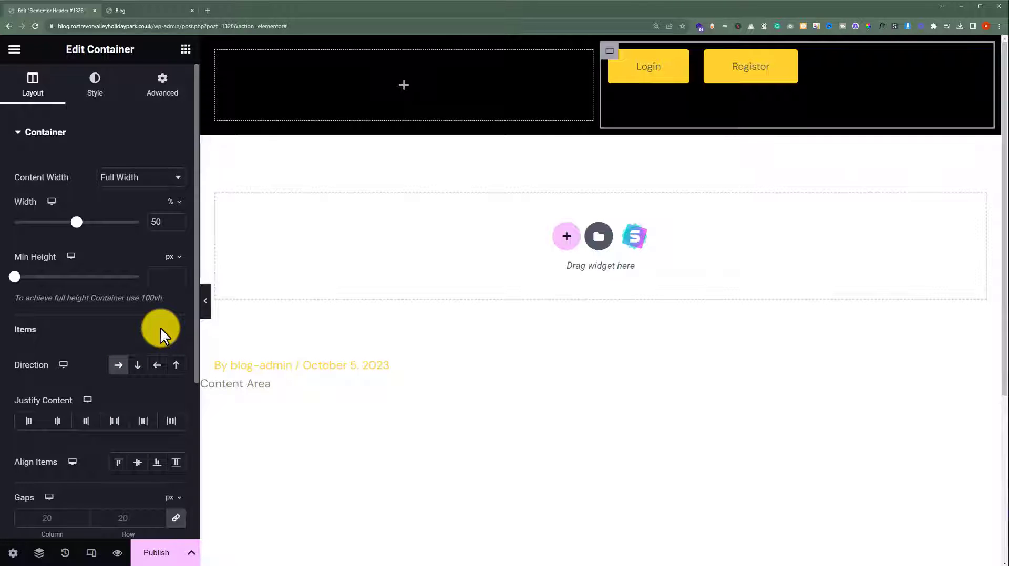
{"action": "left_click", "coordinate": [86, 422]}
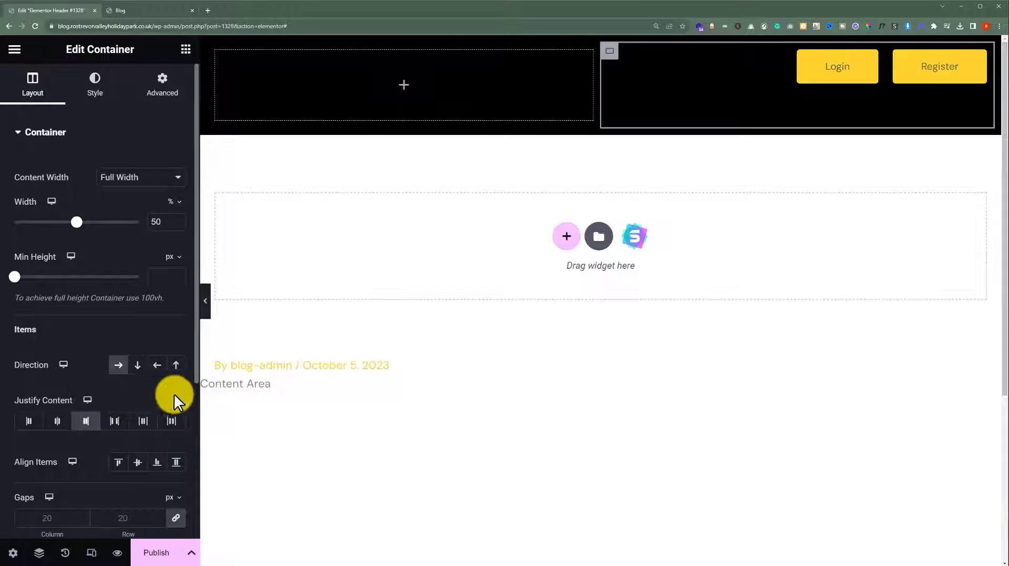
- Center the Login and Register buttons vertically in their container and place a Site Logo widget in the header's empty column
{"action": "left_click", "coordinate": [137, 462]}
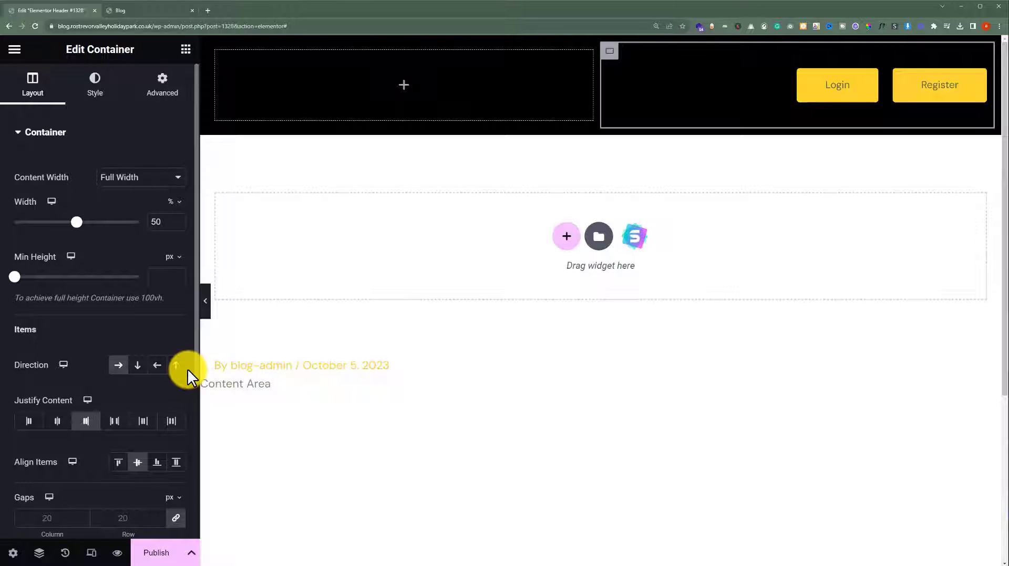
{"action": "left_click", "coordinate": [186, 51]}
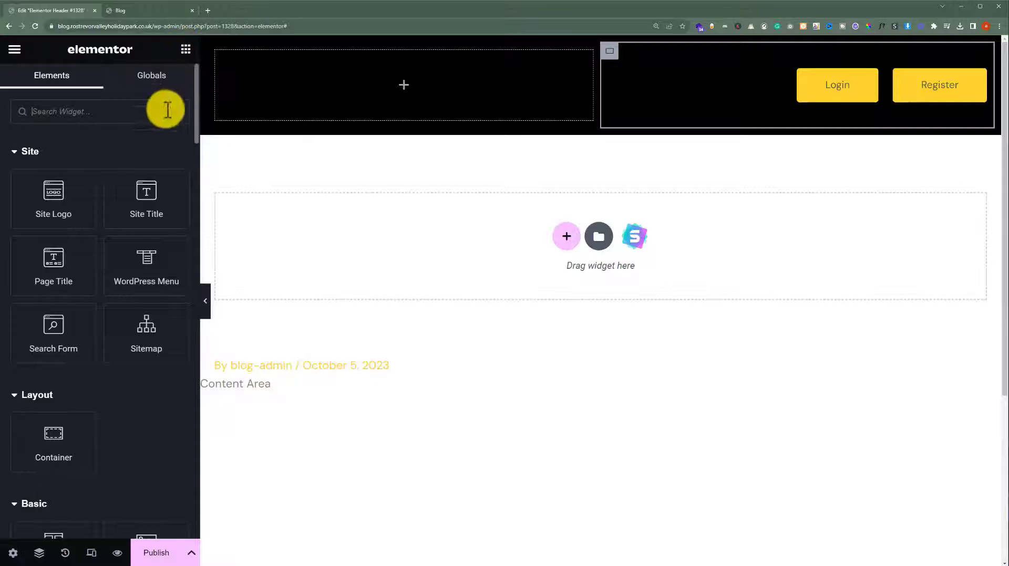
{"action": "left_click_drag", "start_coordinate": [45, 200], "coordinate": [327, 87]}
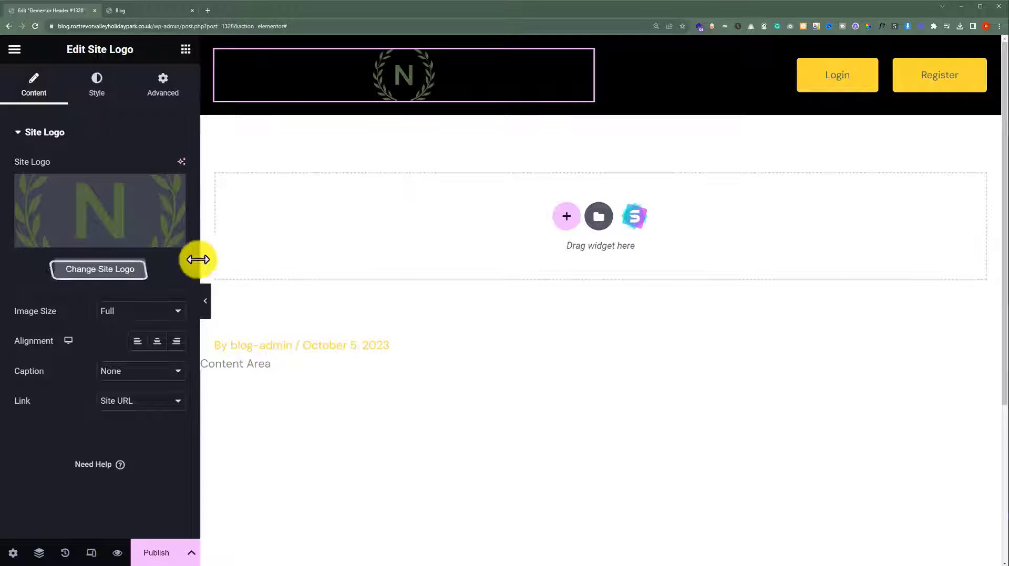
- Replace the site logo with logo-white.svg from the media library, save the site settings and return to the header editor
{"action": "left_click", "coordinate": [110, 272]}
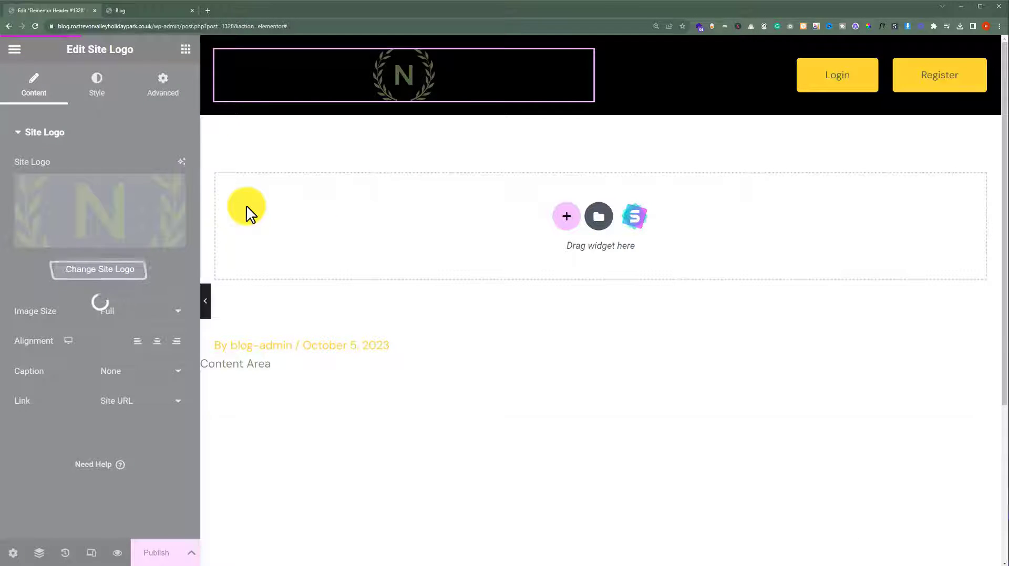
{"action": "mouse_move", "coordinate": [99, 327]}
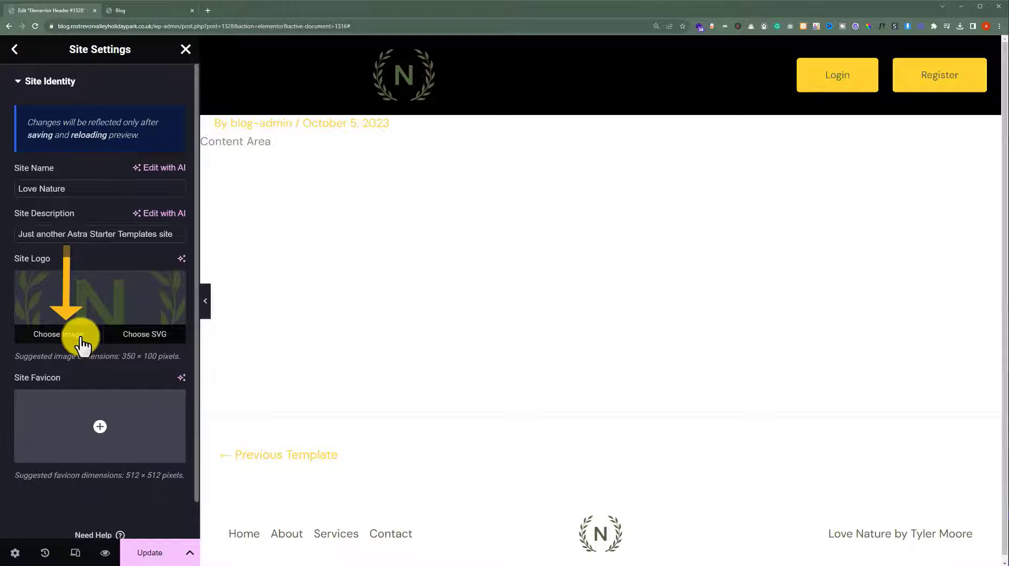
{"action": "left_click", "coordinate": [83, 345]}
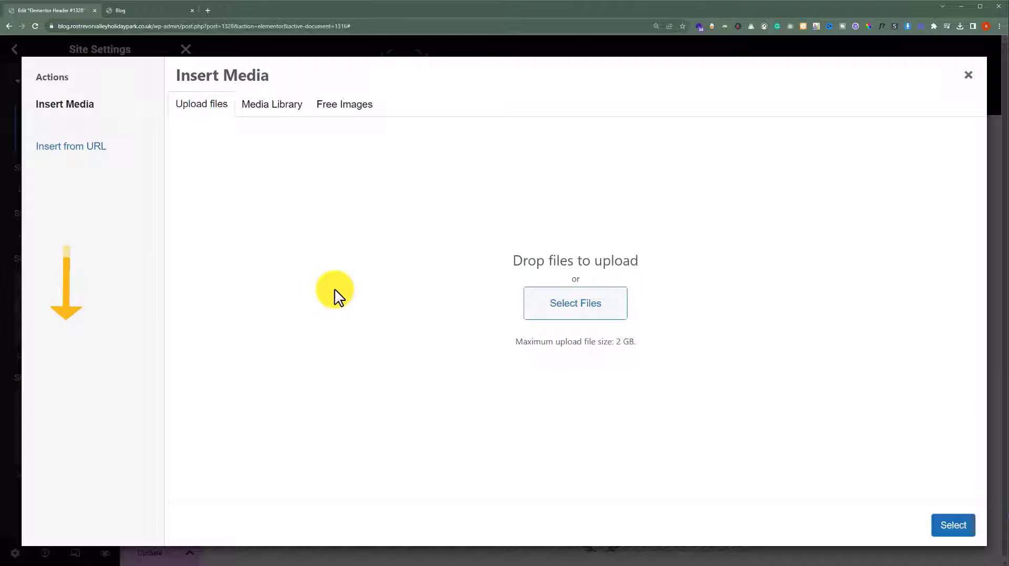
{"action": "left_click", "coordinate": [274, 111]}
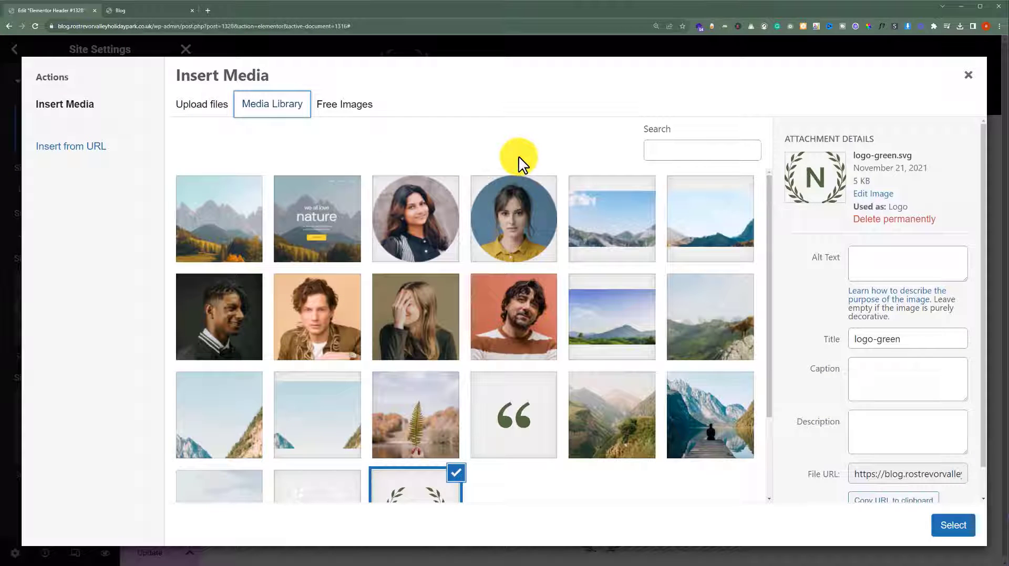
{"action": "scroll", "coordinate": [529, 243], "scroll_direction": "down", "scroll_amount": 2}
{"action": "left_click", "coordinate": [355, 435]}
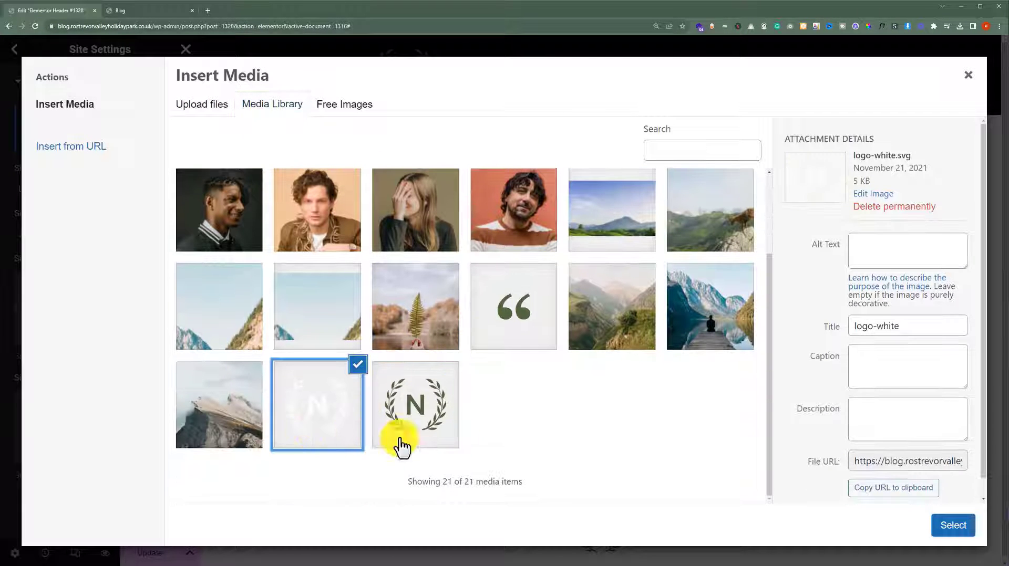
{"action": "left_click", "coordinate": [954, 530]}
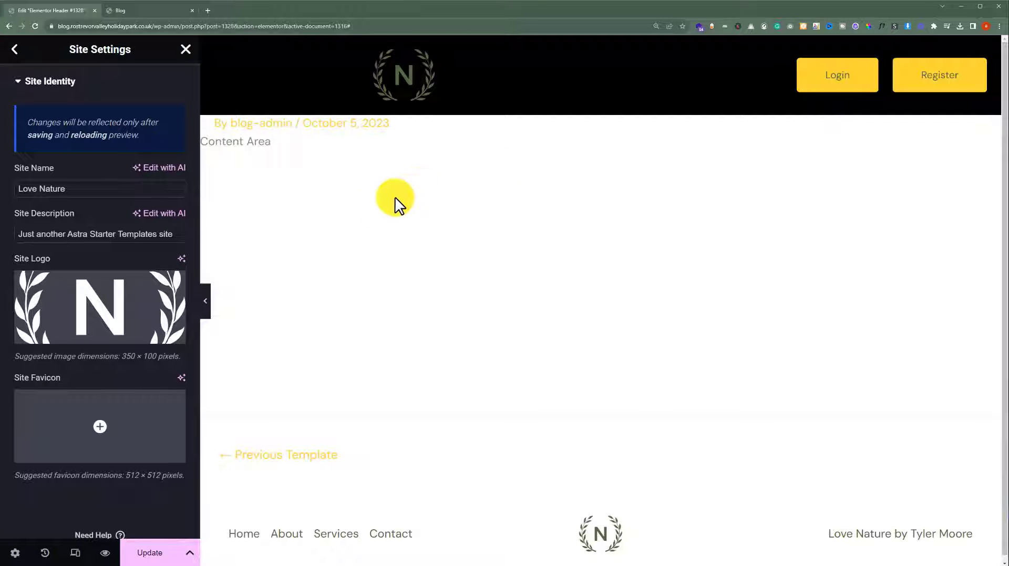
{"action": "left_click", "coordinate": [149, 558]}
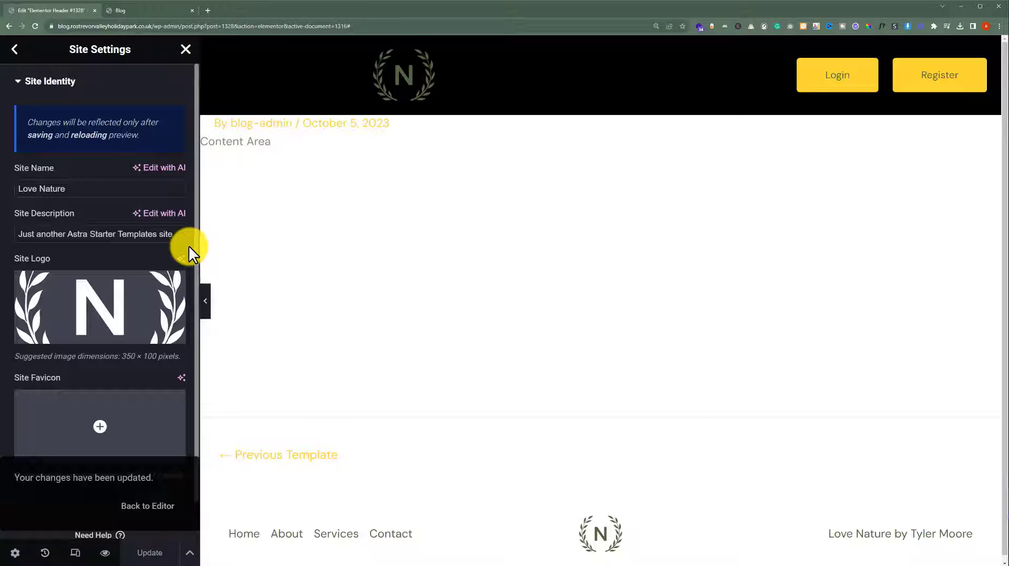
{"action": "left_click", "coordinate": [13, 50]}
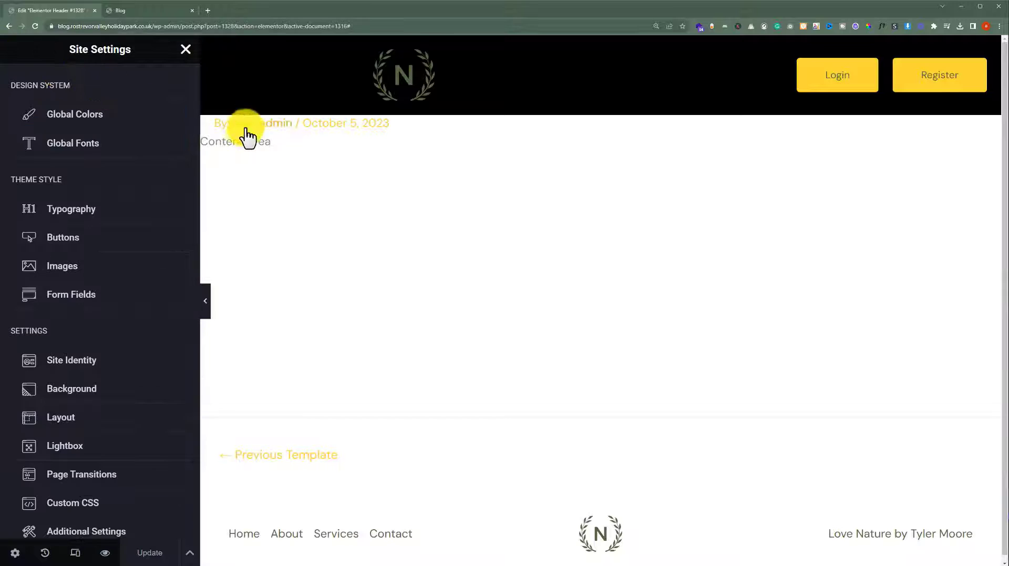
{"action": "left_click", "coordinate": [185, 49]}
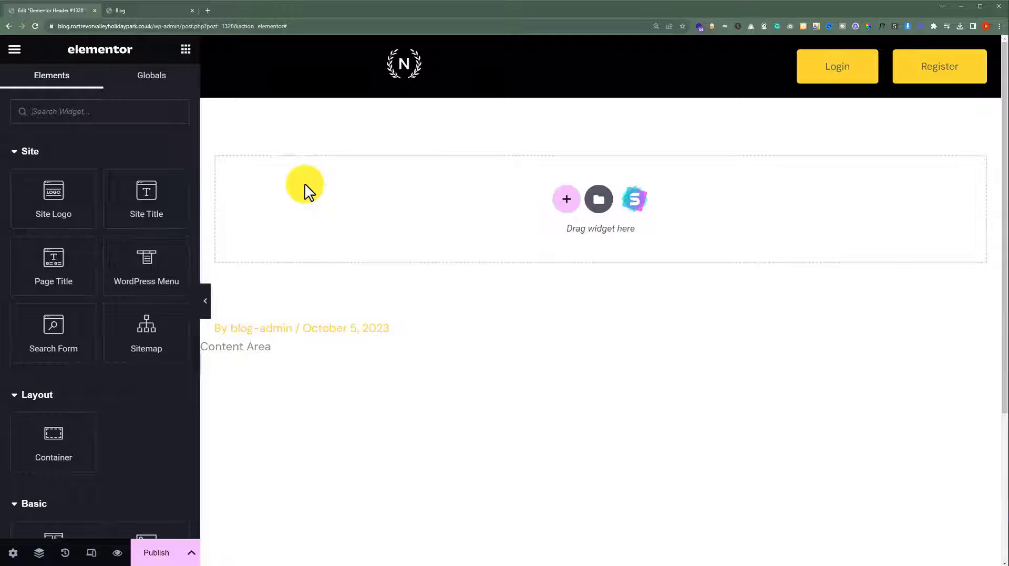
- Add a WordPress Menu widget below the site logo and set their shared container to horizontal row direction
{"action": "left_click_drag", "start_coordinate": [143, 263], "coordinate": [382, 78]}
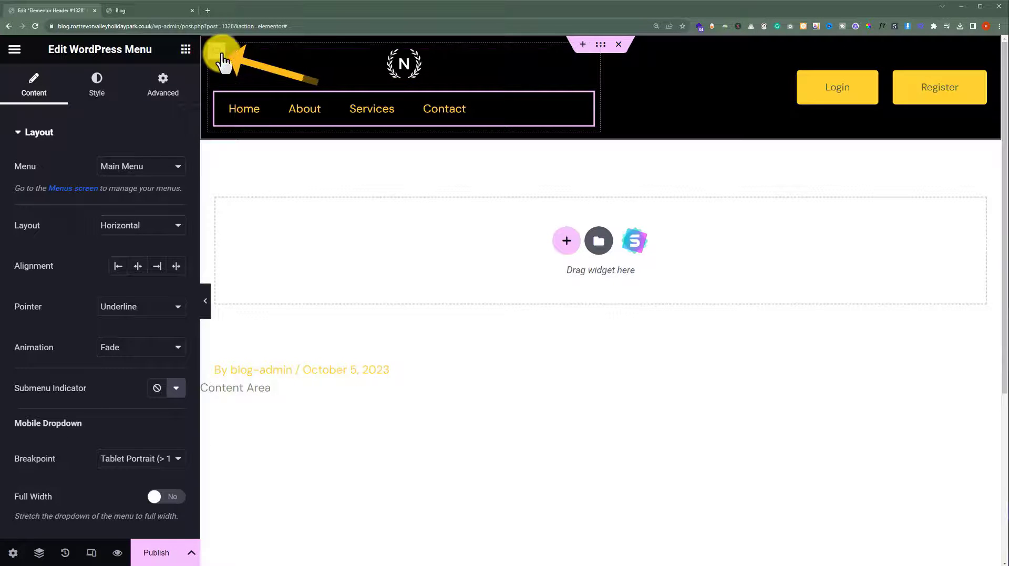
{"action": "left_click", "coordinate": [217, 52]}
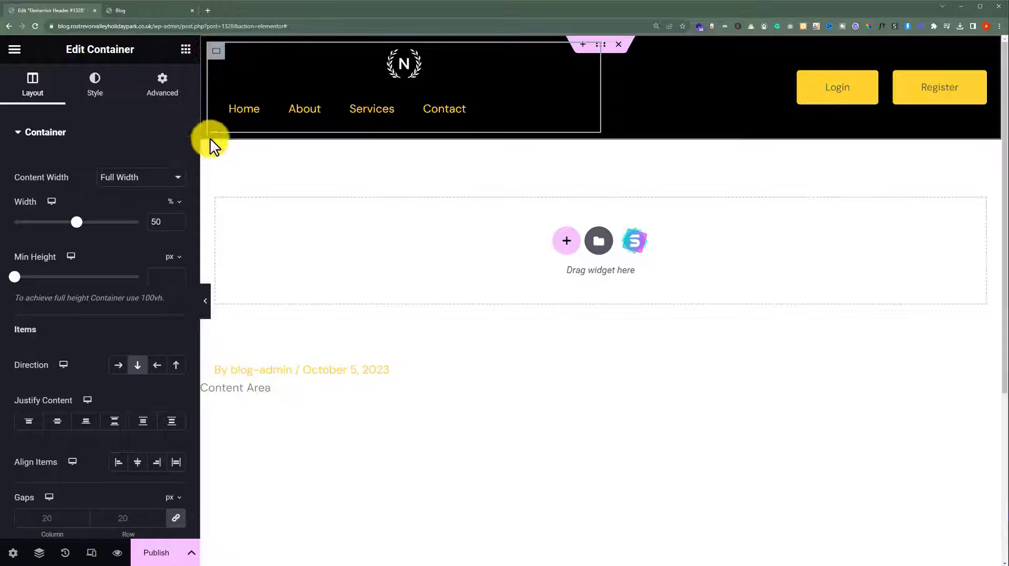
{"action": "left_click", "coordinate": [119, 368]}
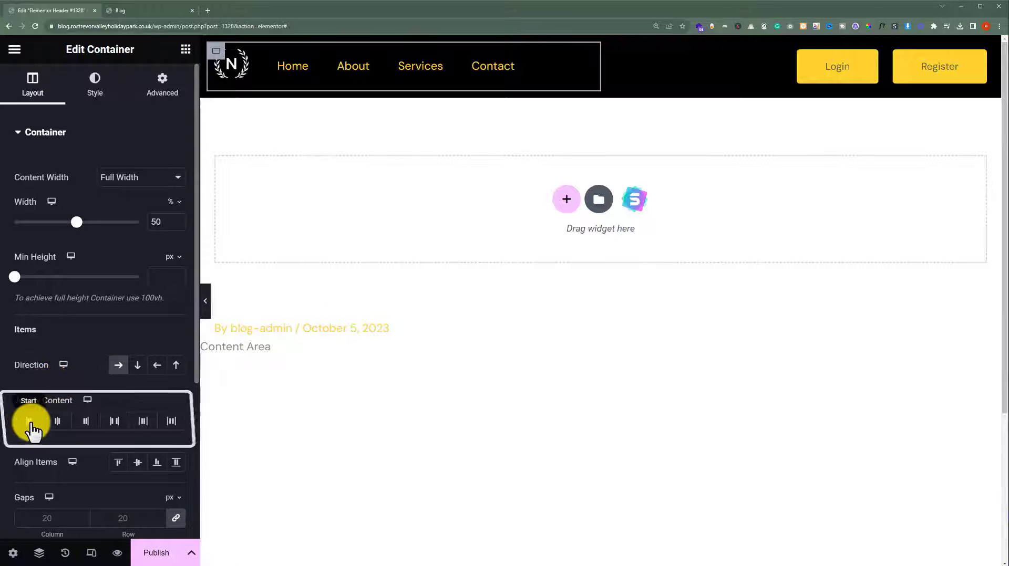
- Try the Center, End, Space Around and Space Evenly justifications on the logo and menu container, settling on Space Between
{"action": "left_click", "coordinate": [62, 425]}
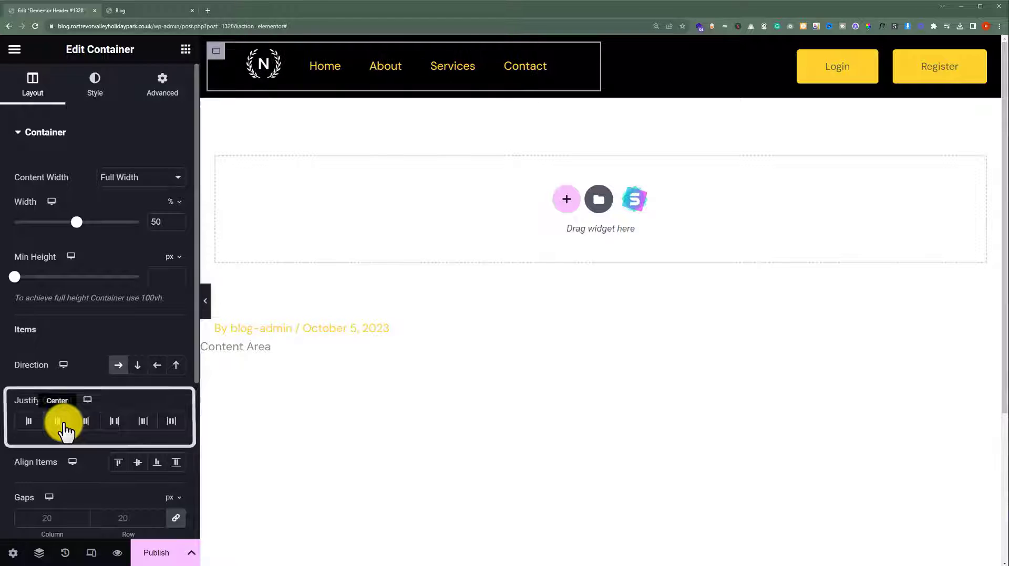
{"action": "left_click", "coordinate": [94, 425]}
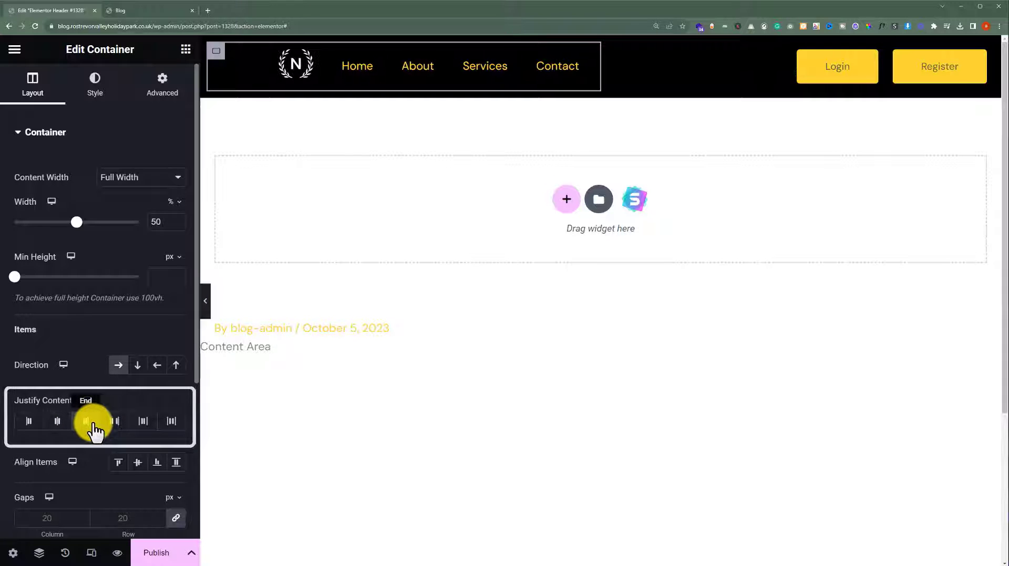
{"action": "left_click", "coordinate": [114, 424]}
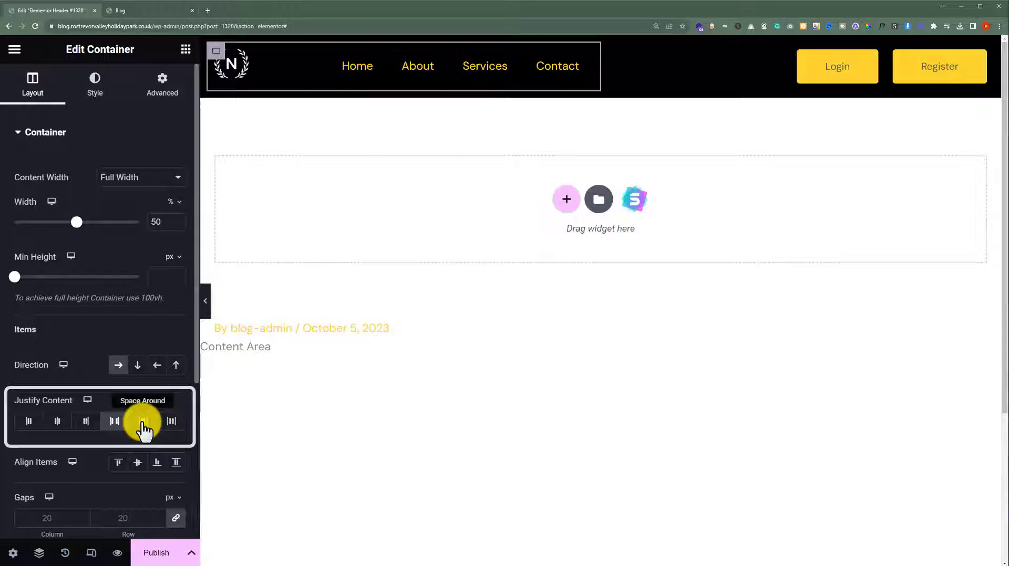
{"action": "left_click", "coordinate": [143, 425]}
{"action": "left_click", "coordinate": [171, 425]}
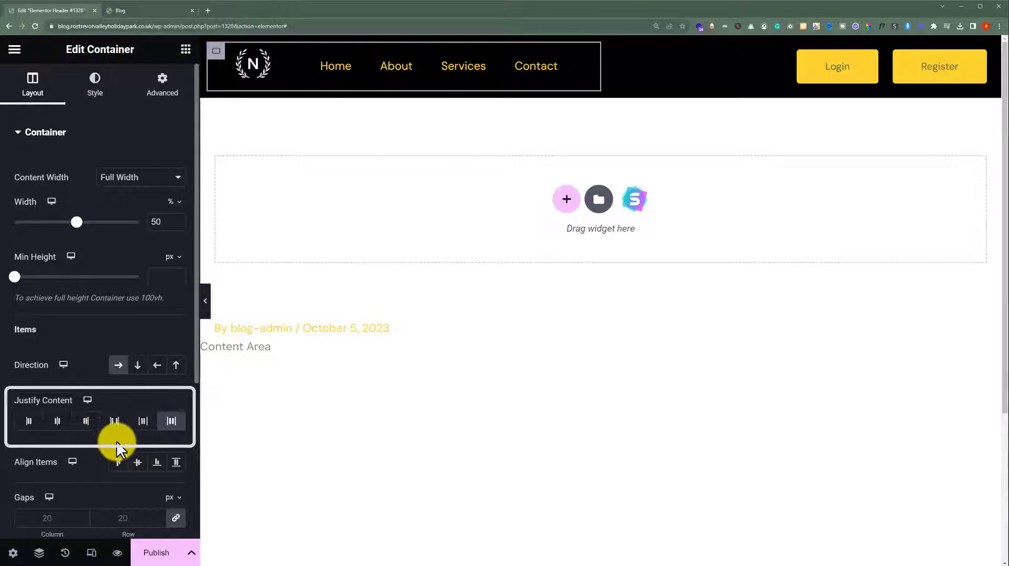
{"action": "left_click", "coordinate": [115, 423]}
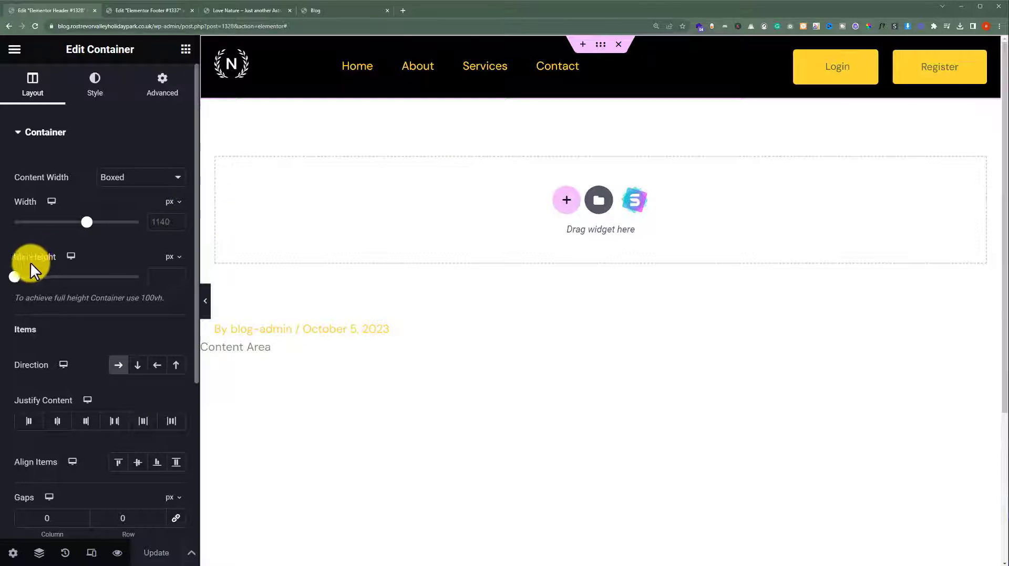
- Set the outer header container's minimum height to 70 vh
{"action": "left_click", "coordinate": [164, 273]}
{"action": "type", "text": "70"}
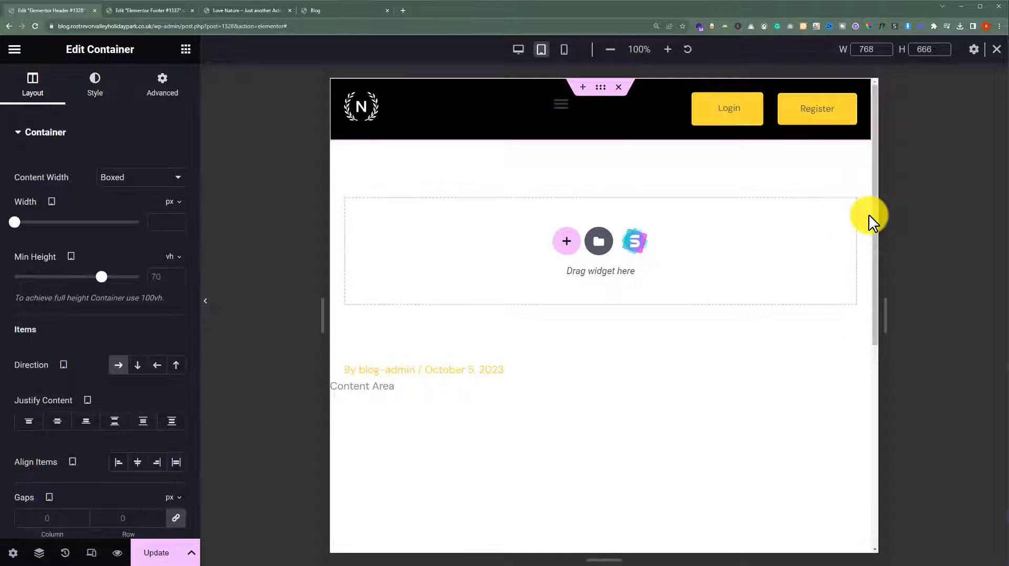
- For the mobile layout, stack the logo and menu vertically and center the Login and Register buttons, then preview the header
{"action": "left_click", "coordinate": [564, 50]}
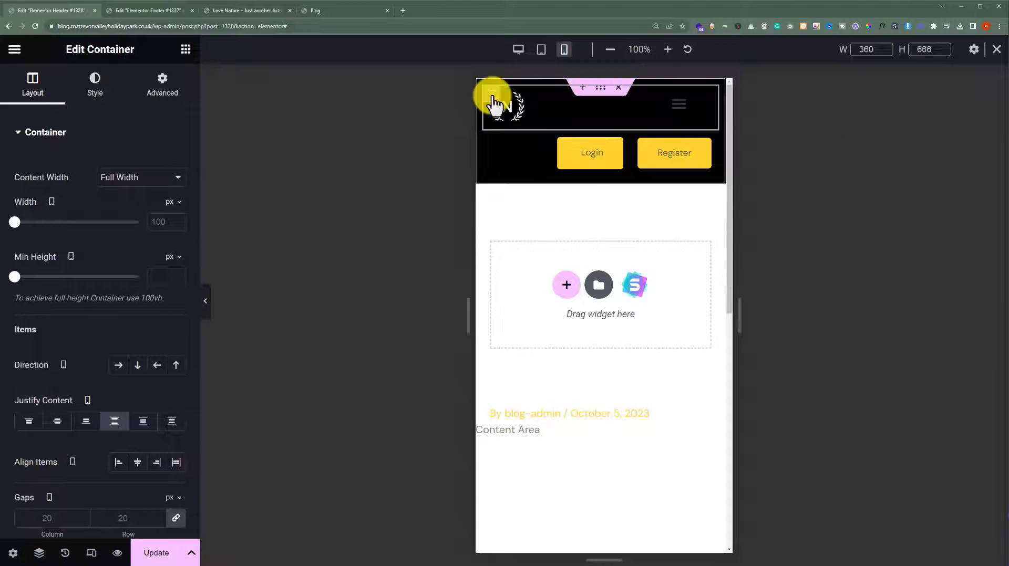
{"action": "left_click", "coordinate": [137, 367]}
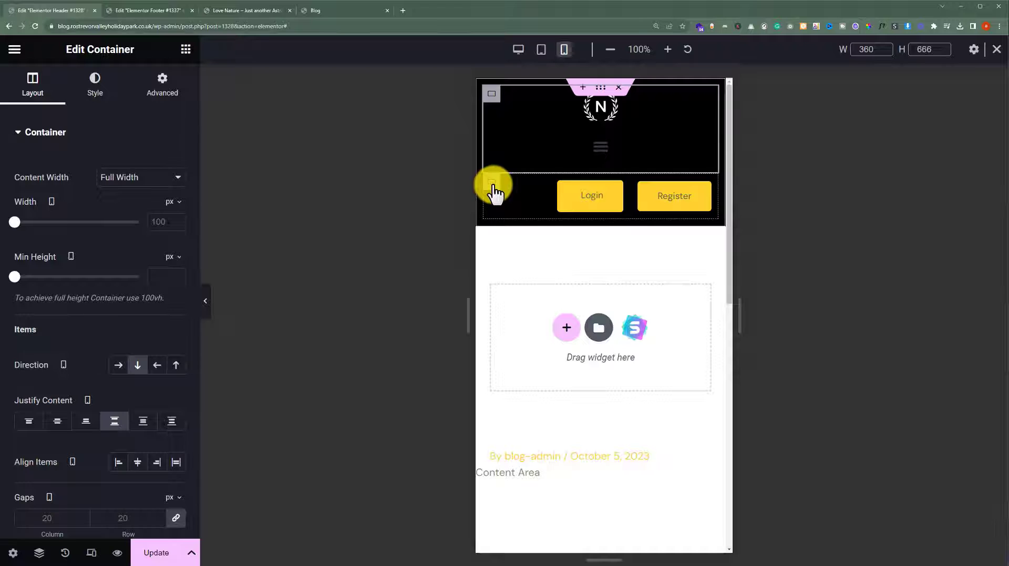
{"action": "left_click", "coordinate": [492, 182]}
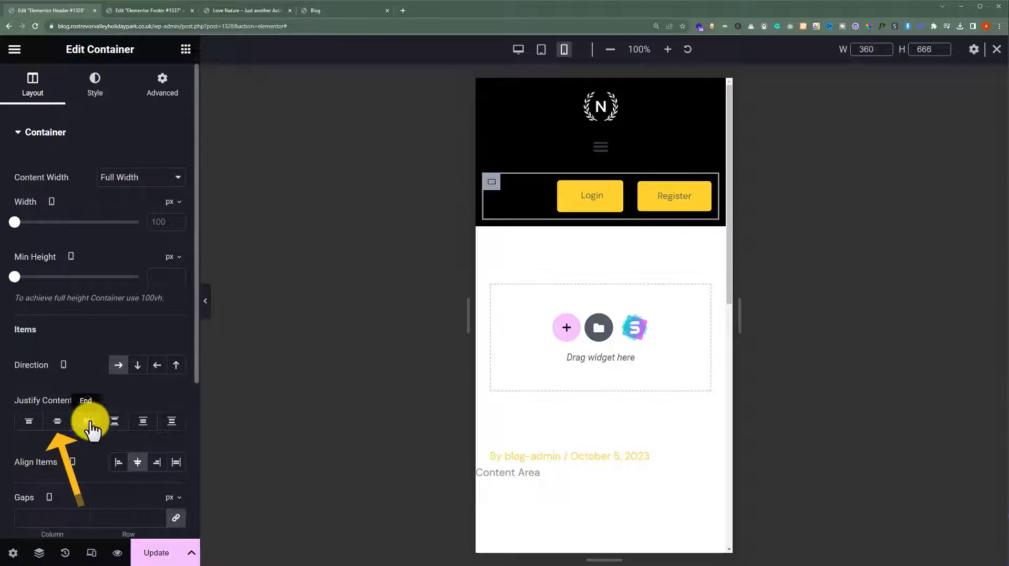
{"action": "left_click", "coordinate": [58, 423]}
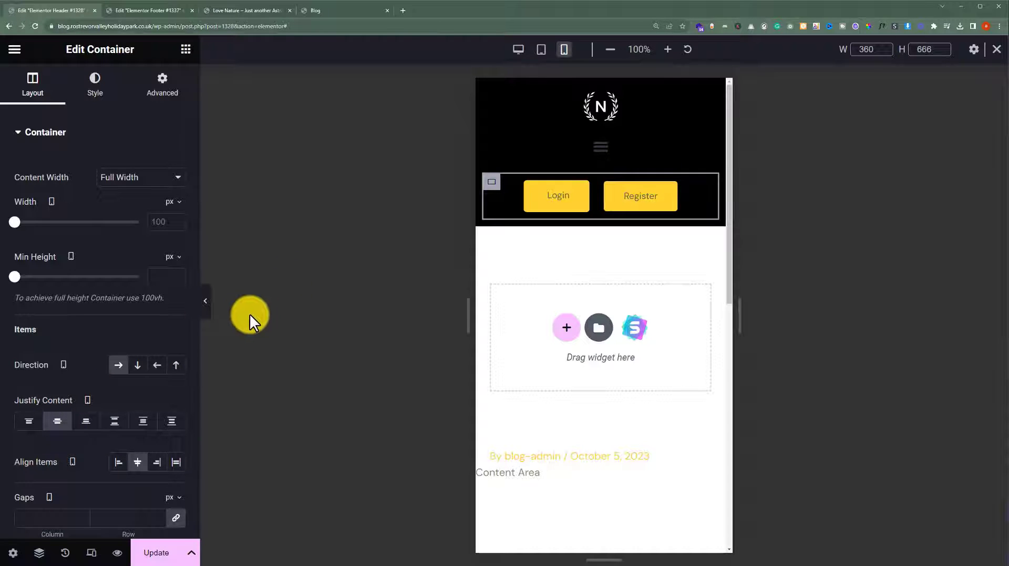
{"action": "left_click", "coordinate": [209, 314]}
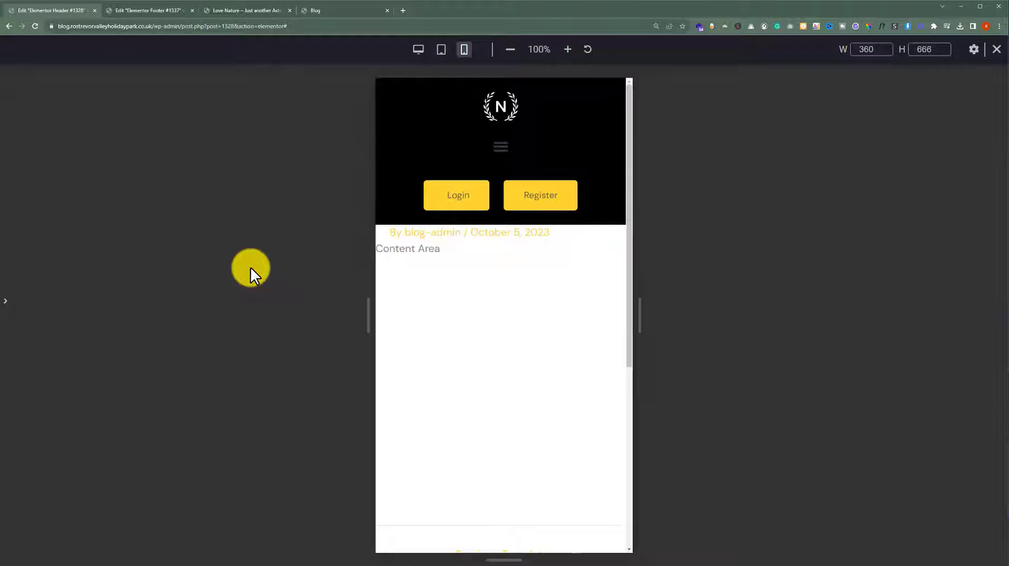
{"action": "left_click", "coordinate": [5, 301]}
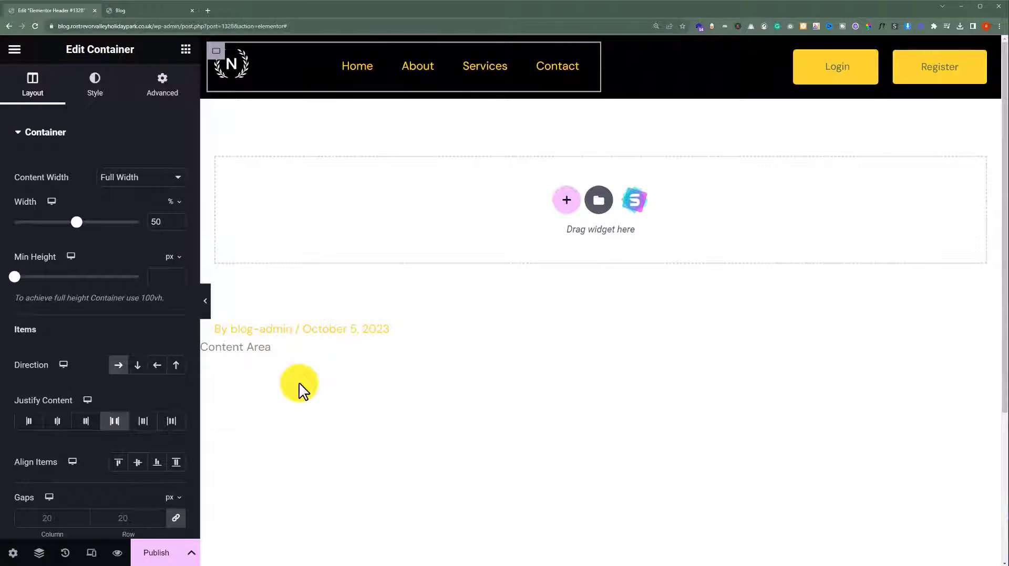
- Publish the header template with a display condition that includes the Entire Site
{"action": "left_click", "coordinate": [154, 551]}
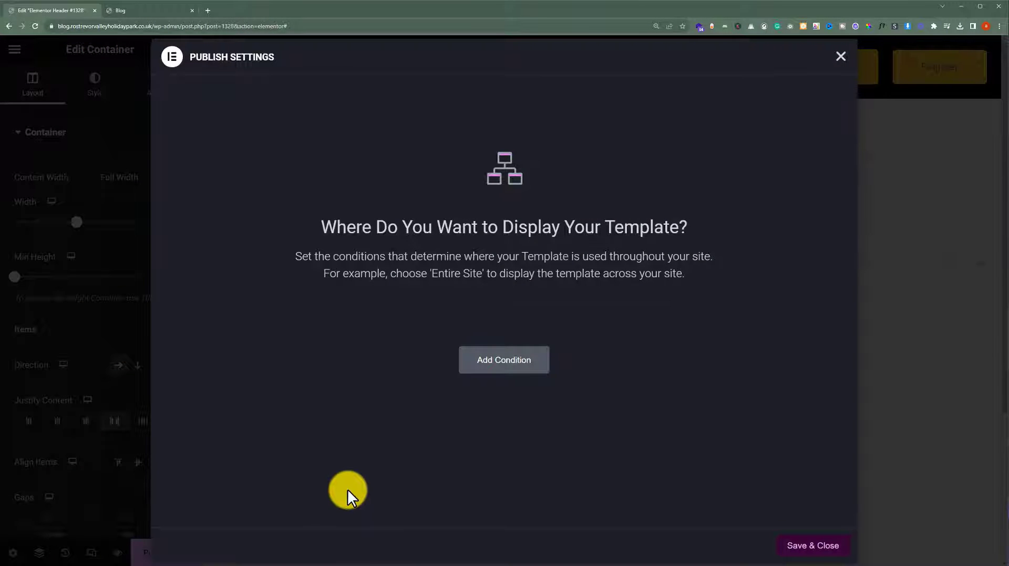
{"action": "left_click", "coordinate": [518, 360]}
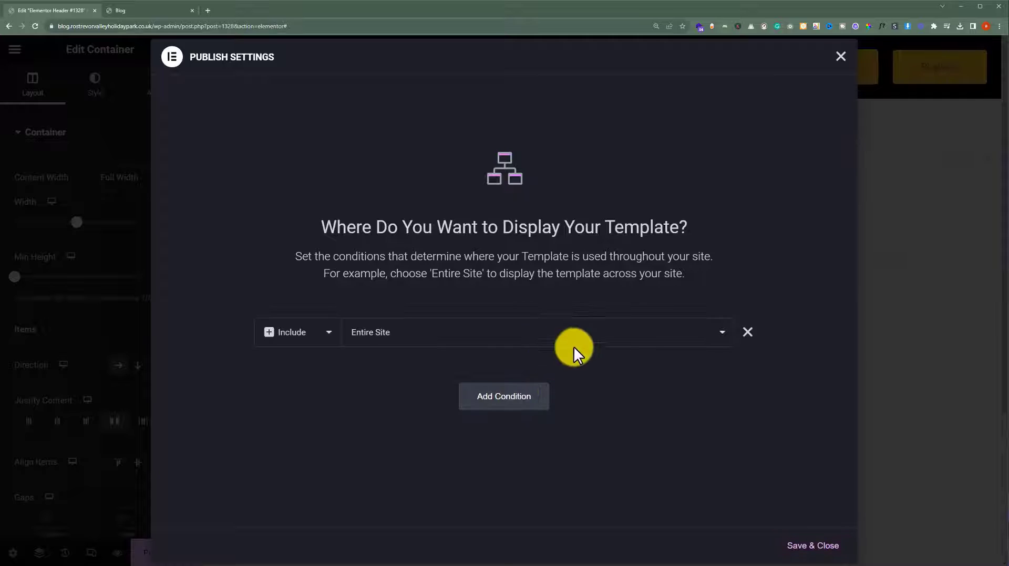
{"action": "left_click", "coordinate": [813, 547]}
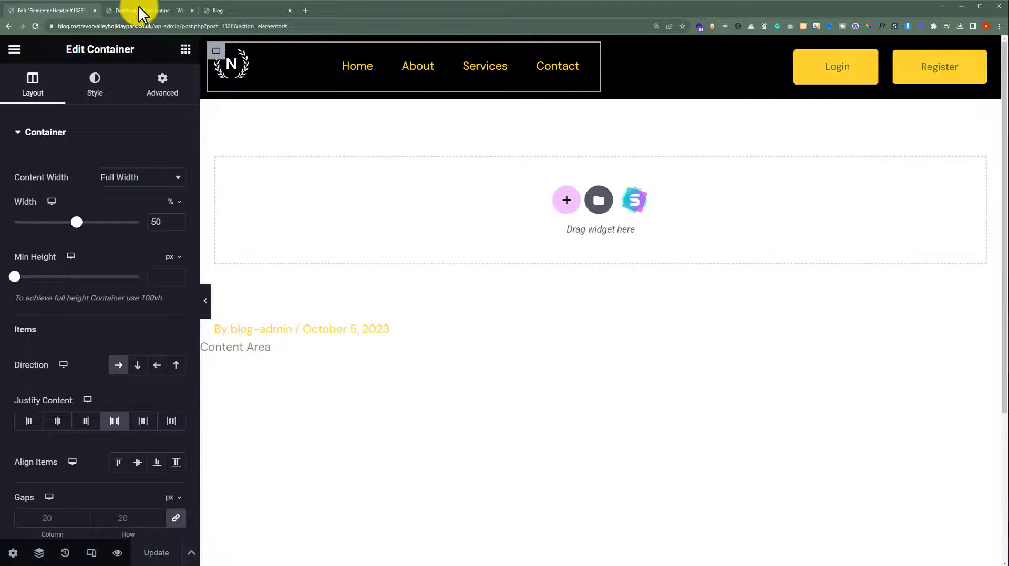
- Open the live site in a new tab from the WordPress dashboard and examine the published header on the homepage
{"action": "left_click", "coordinate": [140, 11]}
{"action": "middle_click", "coordinate": [65, 62]}
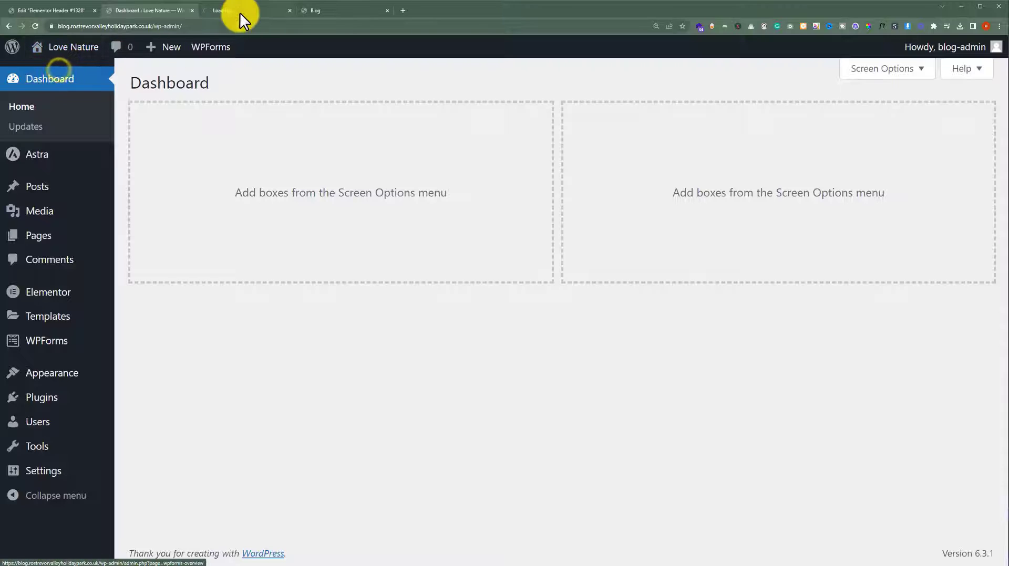
{"action": "left_click", "coordinate": [240, 12]}
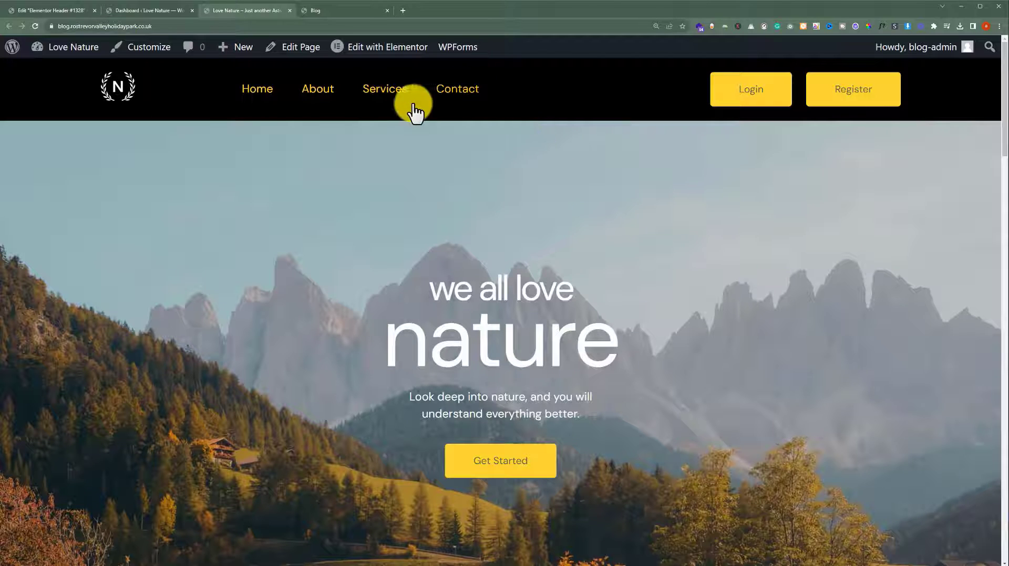
{"action": "scroll", "coordinate": [560, 130], "scroll_direction": "down", "scroll_amount": 2}
{"action": "scroll", "coordinate": [560, 130], "scroll_direction": "up", "scroll_amount": 2}
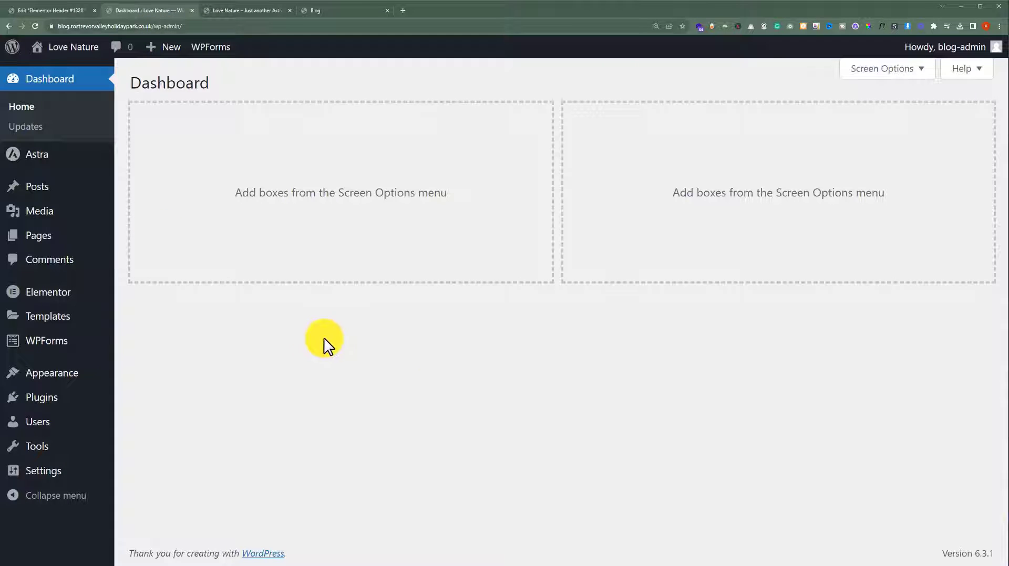
- Open the Theme Builder from the WordPress dashboard
{"action": "mouse_move", "coordinate": [58, 318]}
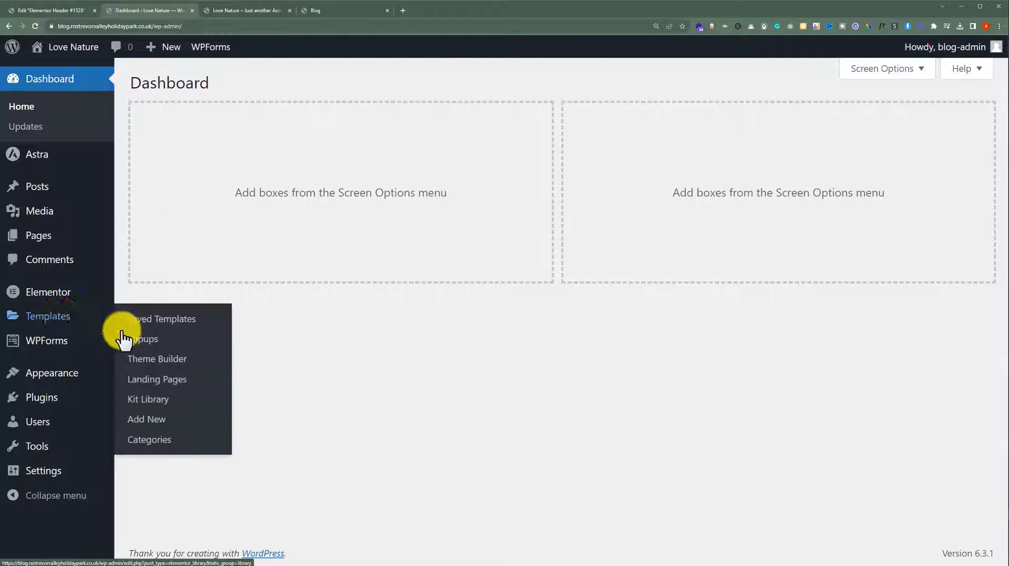
{"action": "left_click", "coordinate": [155, 359]}
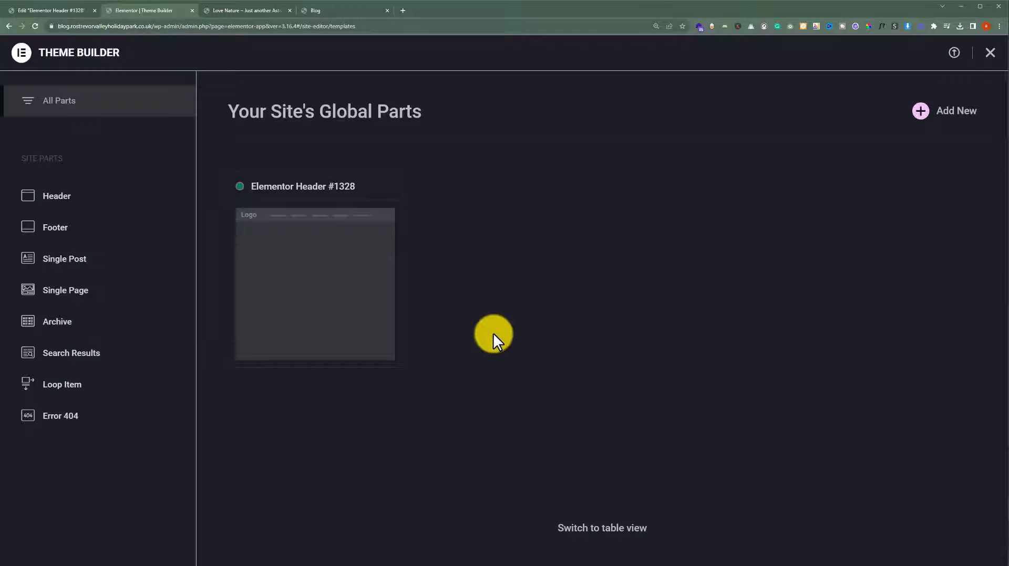
- Create a new Footer template in the Theme Builder and dismiss the block library to start from a blank layout
{"action": "left_click", "coordinate": [72, 238]}
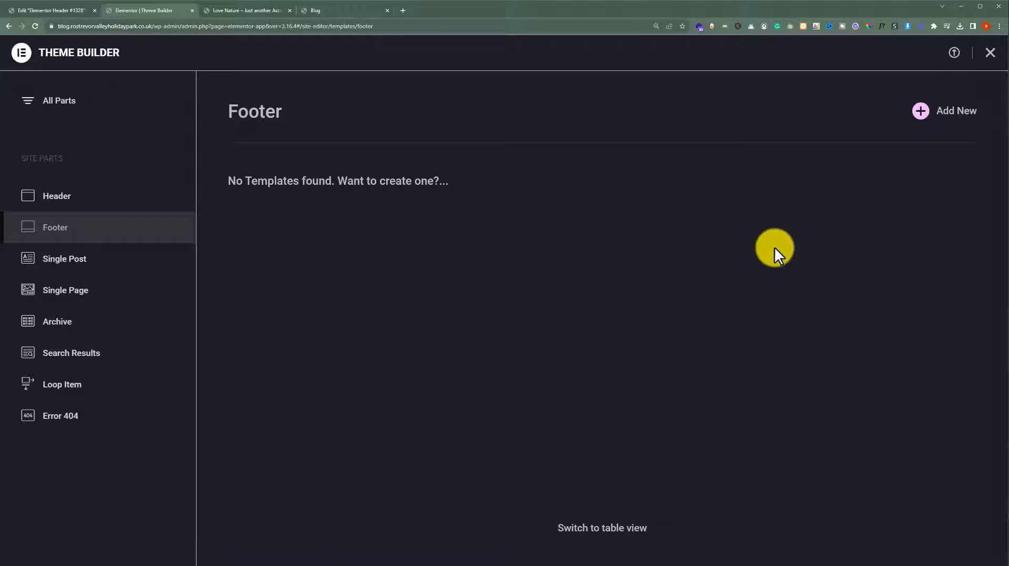
{"action": "left_click", "coordinate": [937, 109]}
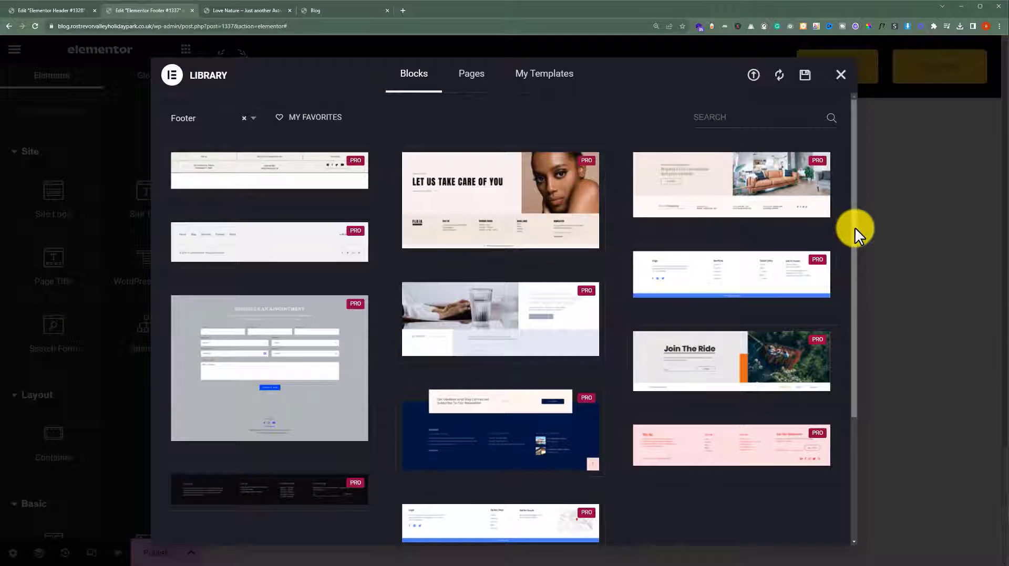
{"action": "left_click", "coordinate": [840, 76]}
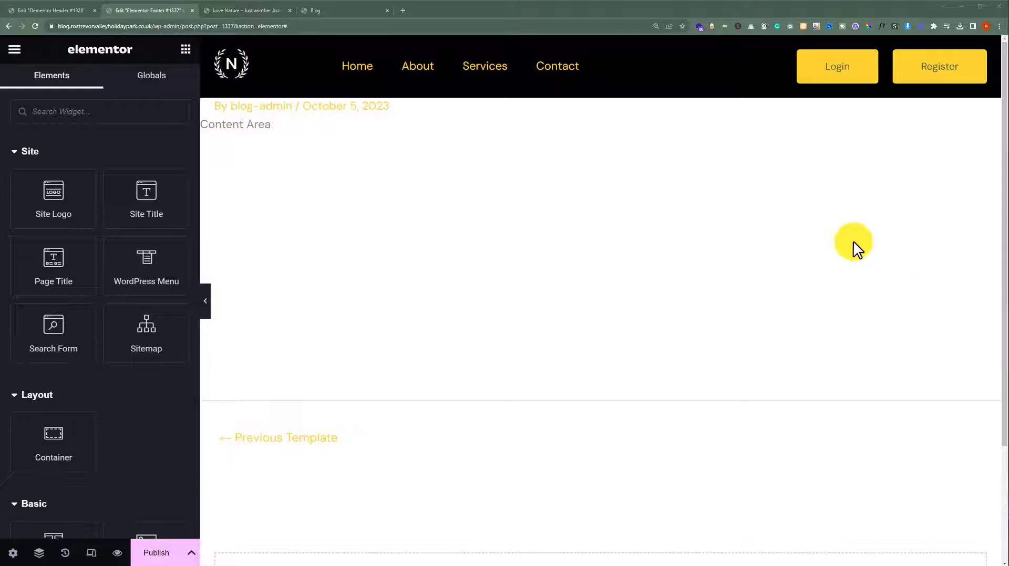
- Add a container with a structure of four equal columns to the empty footer template
{"action": "scroll", "coordinate": [853, 240], "scroll_direction": "down", "scroll_amount": 3}
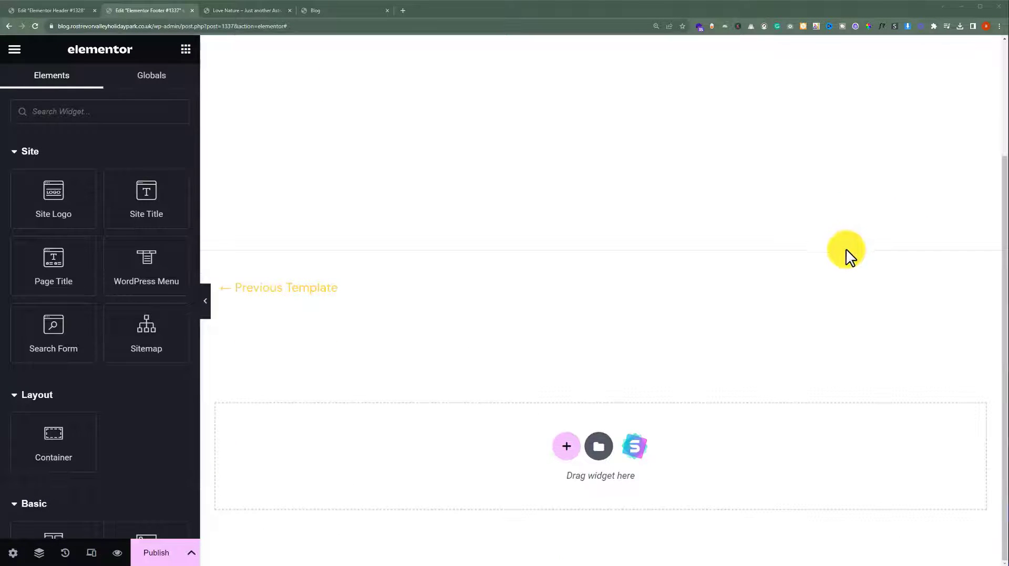
{"action": "left_click", "coordinate": [566, 447]}
{"action": "scroll", "coordinate": [796, 336], "scroll_direction": "down", "scroll_amount": 1}
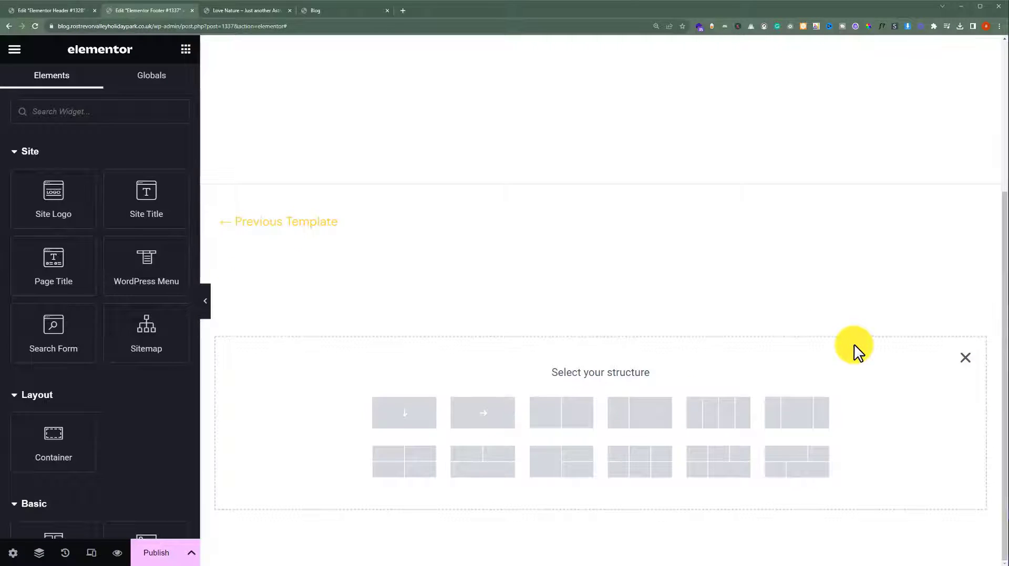
{"action": "left_click", "coordinate": [718, 417]}
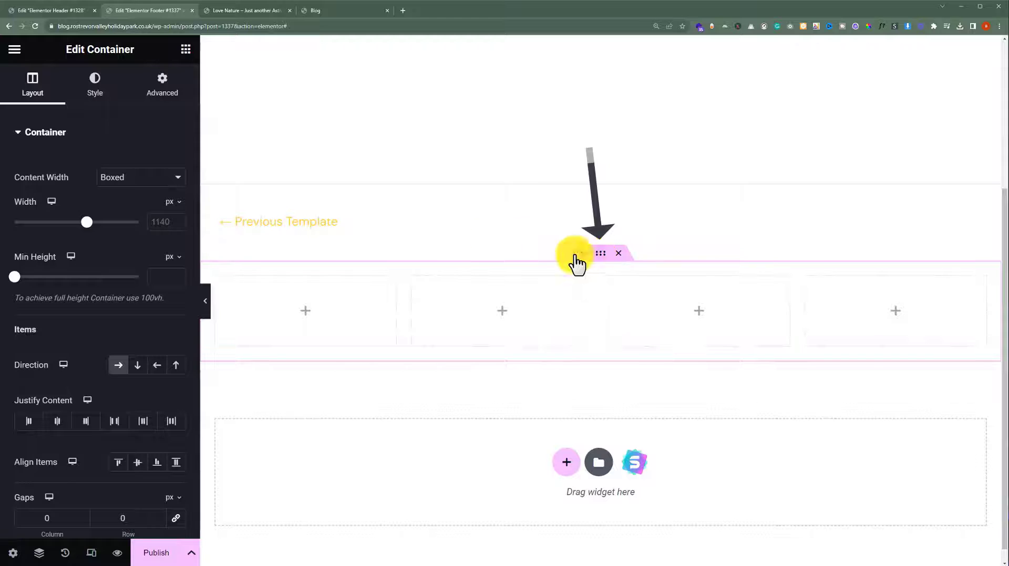
- Give the four-column parent container a classic solid black background
{"action": "left_click", "coordinate": [90, 99]}
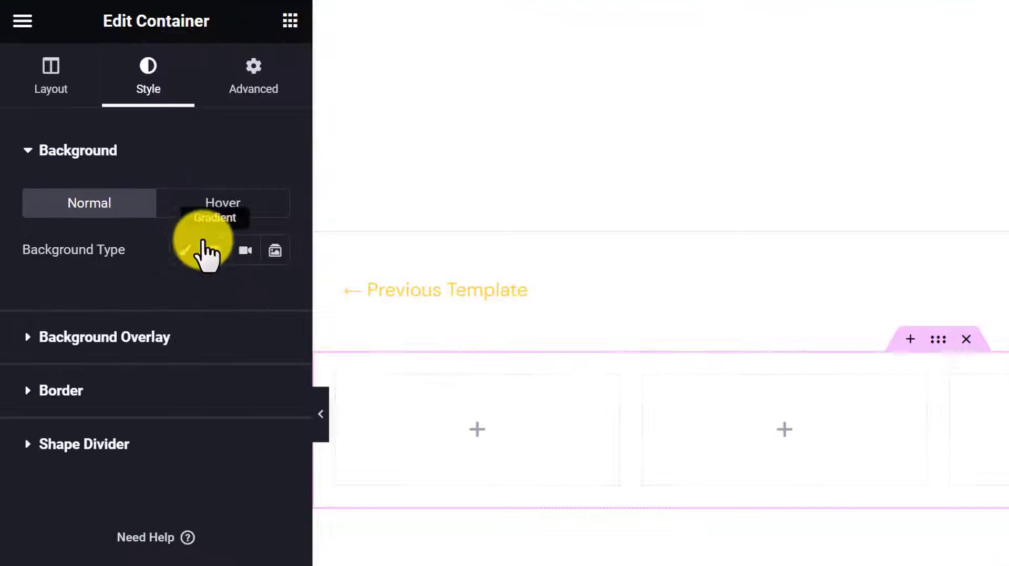
{"action": "left_click", "coordinate": [118, 197]}
{"action": "left_click", "coordinate": [276, 297]}
{"action": "left_click_drag", "start_coordinate": [322, 495], "coordinate": [4, 565]}
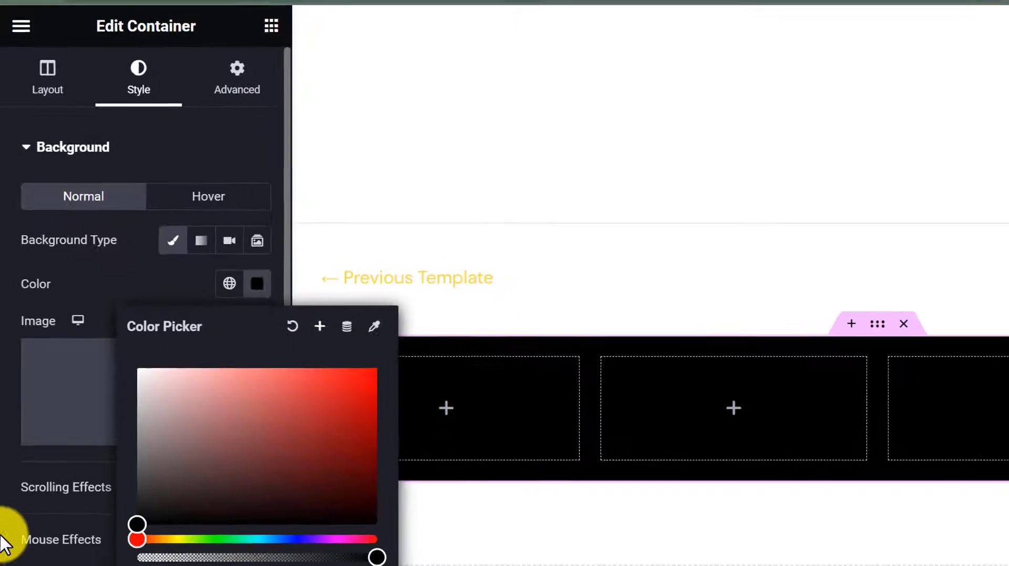
{"action": "left_click", "coordinate": [4, 543]}
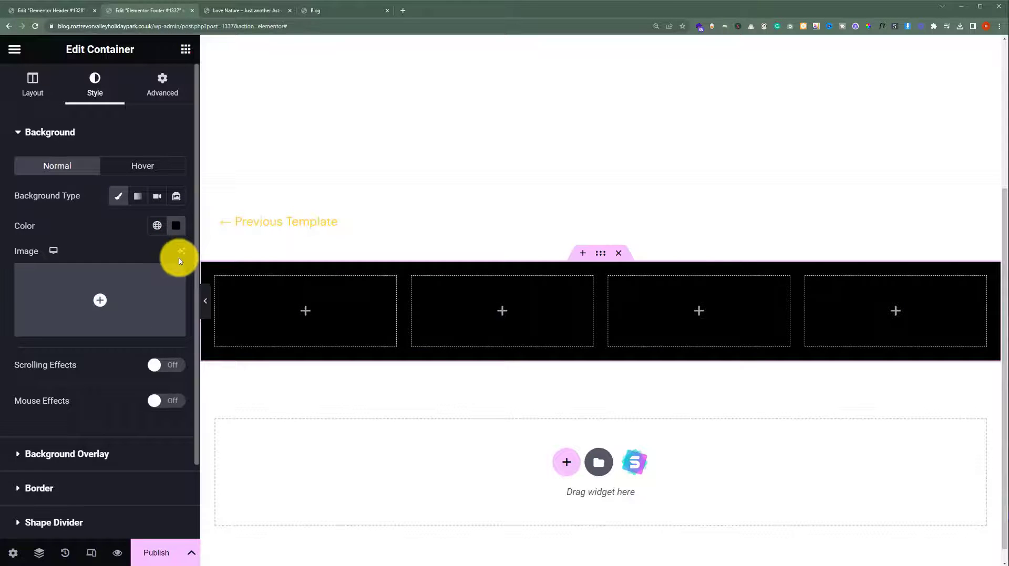
- Place a Site Logo widget in the footer's first column and a Text Editor widget beneath it
{"action": "left_click", "coordinate": [184, 50]}
{"action": "left_click_drag", "start_coordinate": [72, 191], "coordinate": [337, 308]}
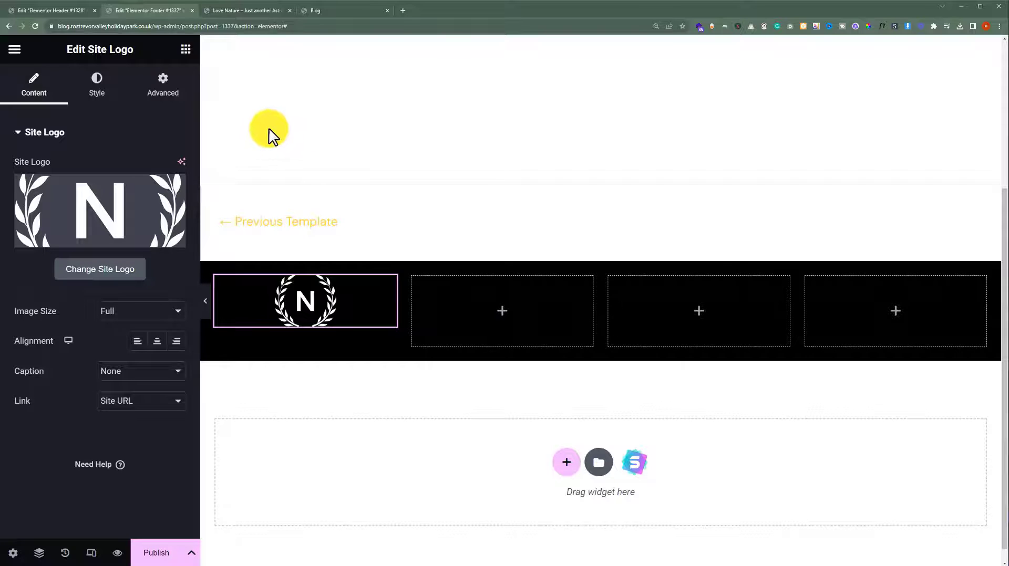
{"action": "left_click", "coordinate": [184, 50]}
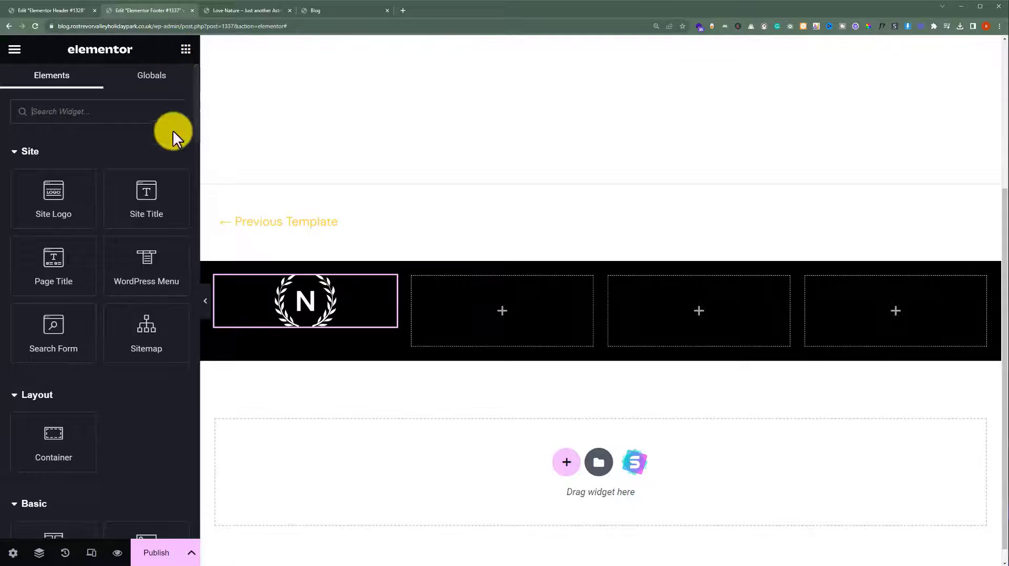
{"action": "scroll", "coordinate": [157, 215], "scroll_direction": "down", "scroll_amount": 7}
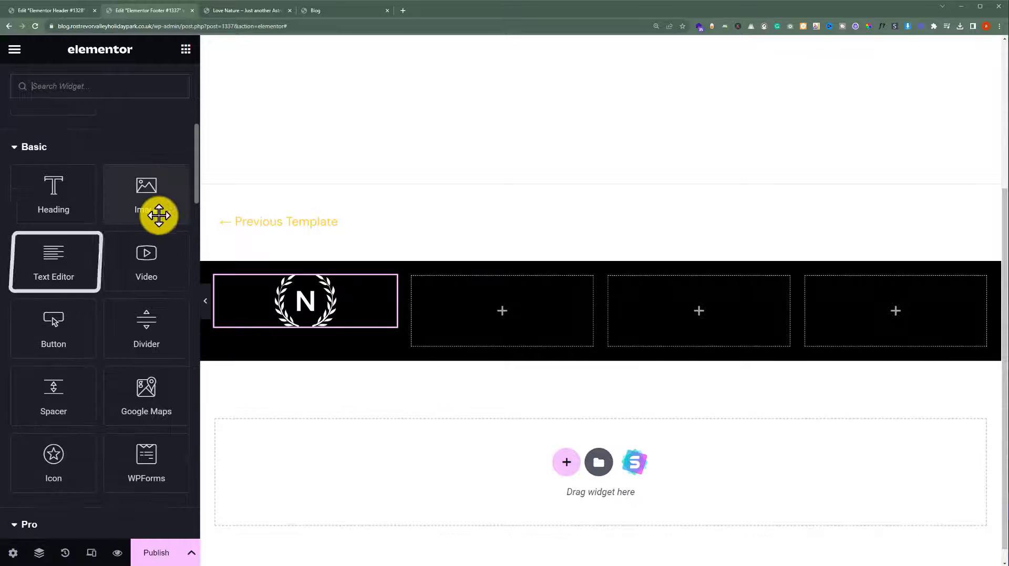
{"action": "left_click_drag", "start_coordinate": [61, 263], "coordinate": [305, 319]}
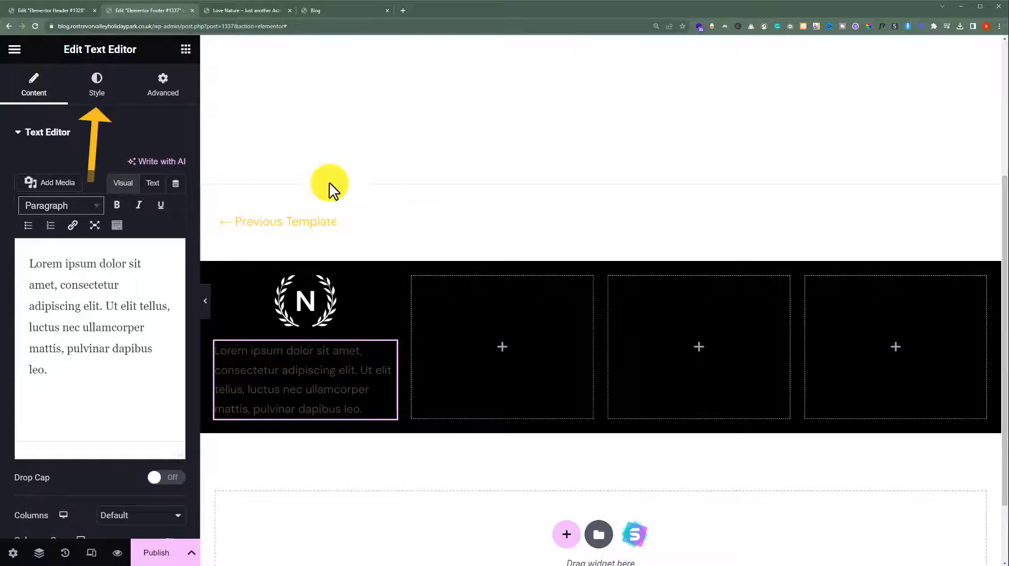
- Set the text color of the paragraph below the logo to white, #FFFFFF
{"action": "left_click", "coordinate": [96, 90]}
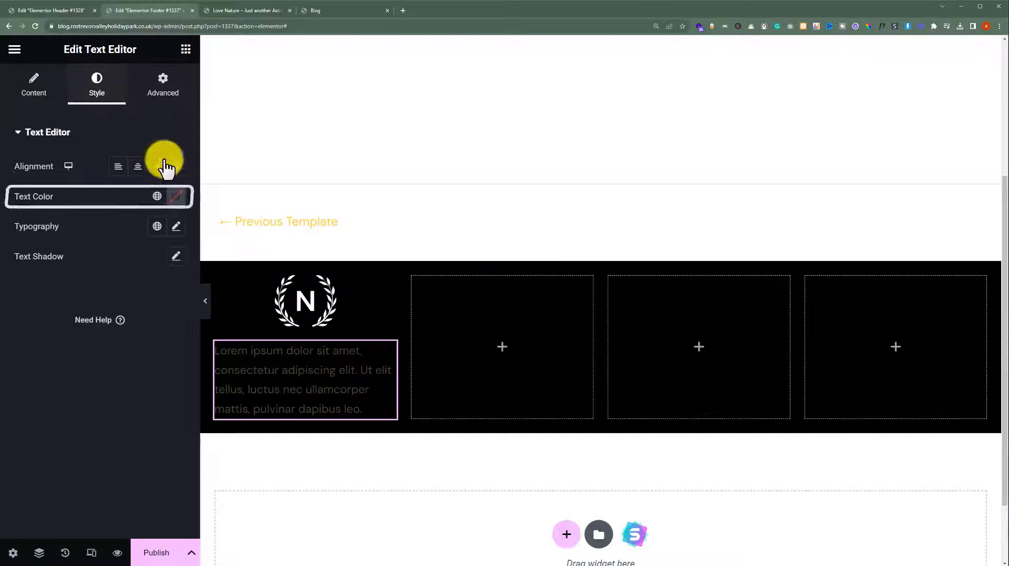
{"action": "left_click", "coordinate": [176, 198]}
{"action": "type", "text": "#FFFFFF"}
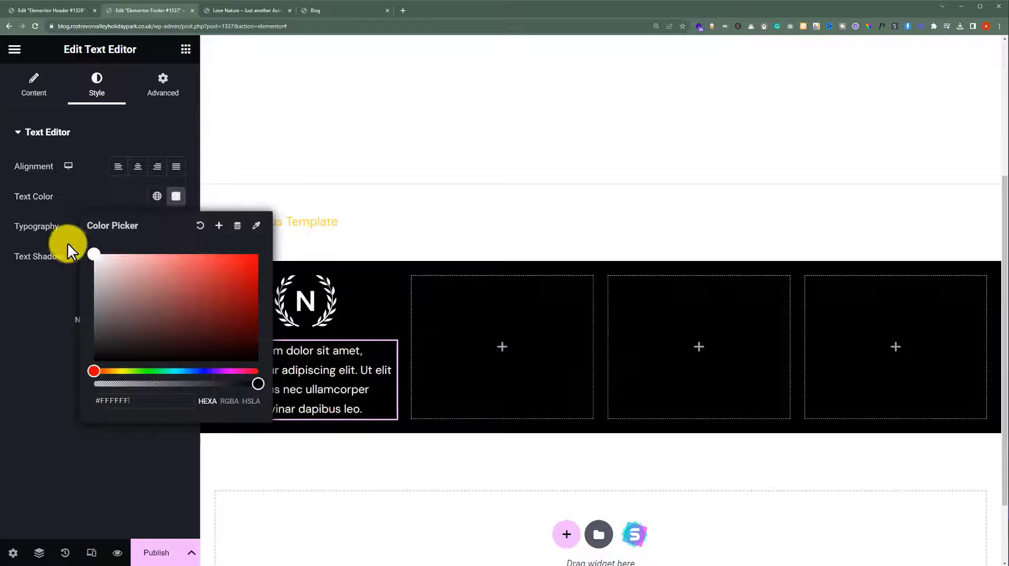
{"action": "left_click", "coordinate": [40, 295]}
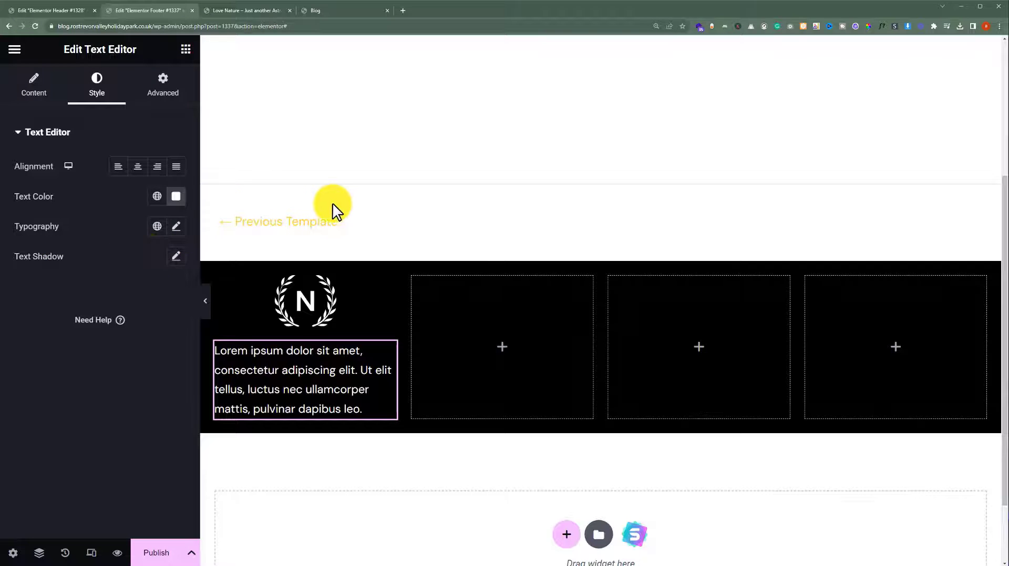
- Add a Heading widget to the footer's second column and set its title to "Useful Links"
{"action": "left_click", "coordinate": [187, 53]}
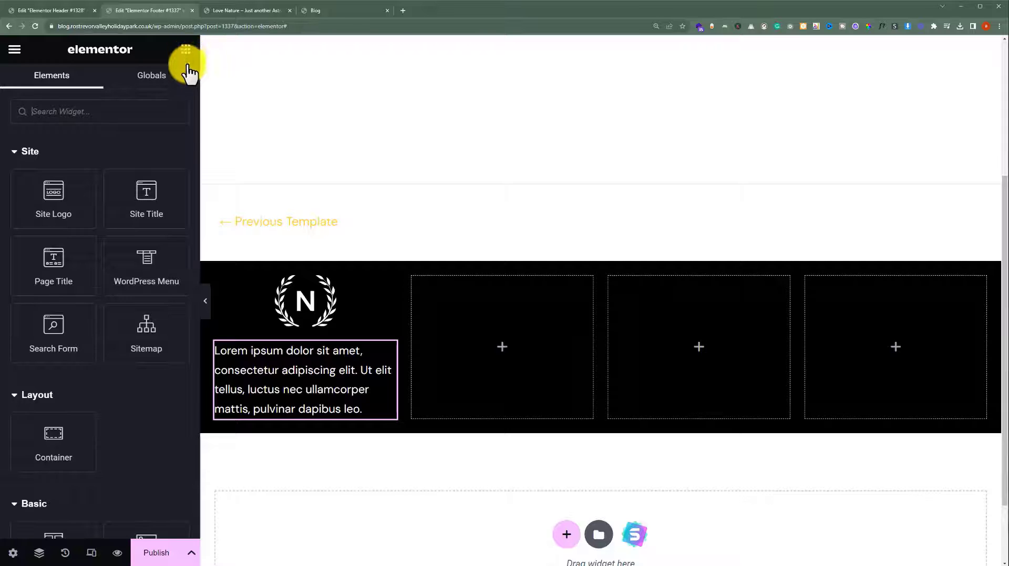
{"action": "scroll", "coordinate": [176, 124], "scroll_direction": "down", "scroll_amount": 4}
{"action": "left_click_drag", "start_coordinate": [55, 344], "coordinate": [496, 303]}
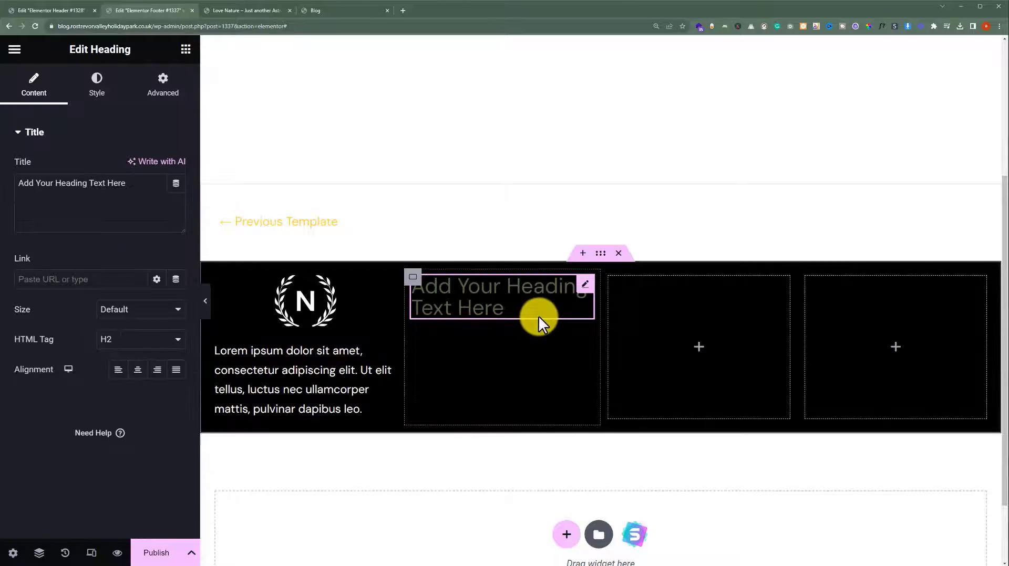
{"action": "triple_click", "coordinate": [147, 208]}
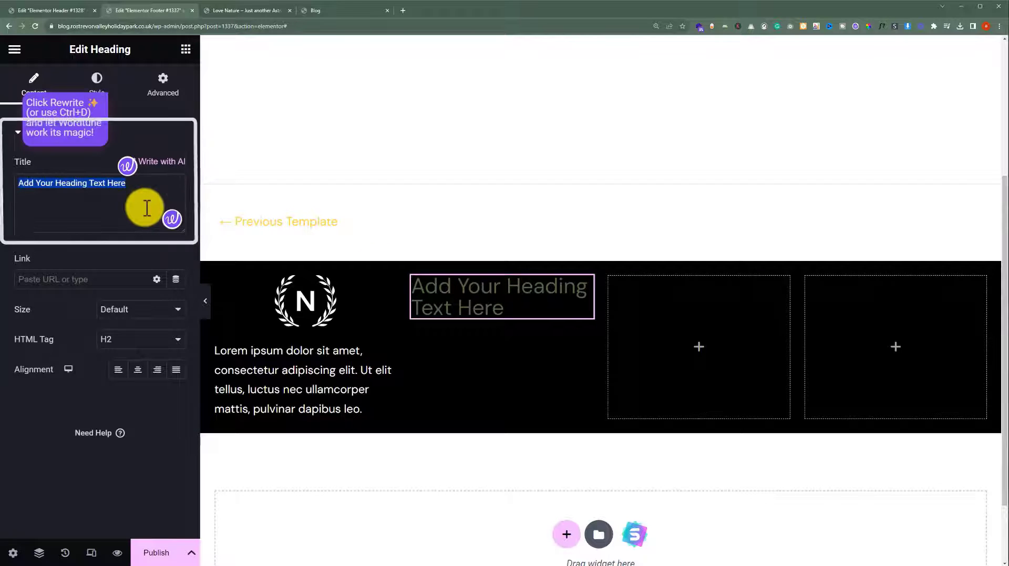
{"action": "type", "text": "Useful Links"}
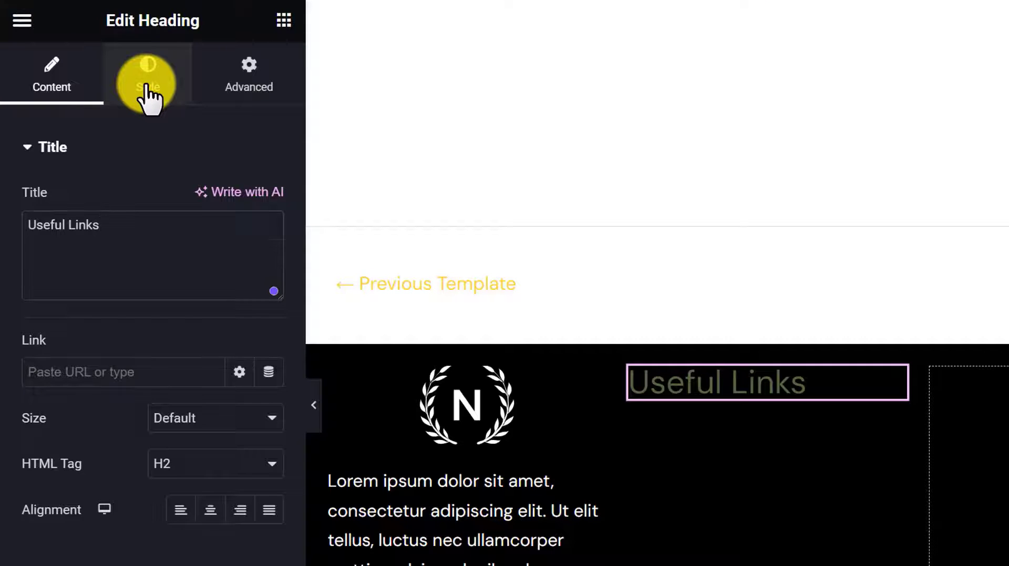
- Style the Useful Links heading with white text and a font size of 18 px
{"action": "left_click", "coordinate": [95, 94]}
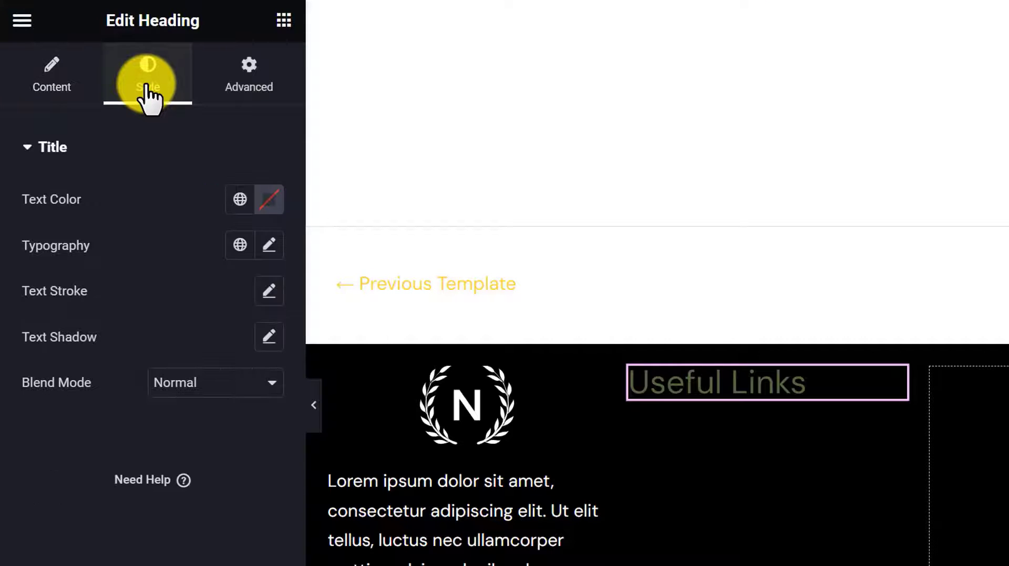
{"action": "left_click", "coordinate": [269, 199]}
{"action": "left_click_drag", "start_coordinate": [210, 333], "coordinate": [74, 261]}
{"action": "left_click", "coordinate": [10, 465]}
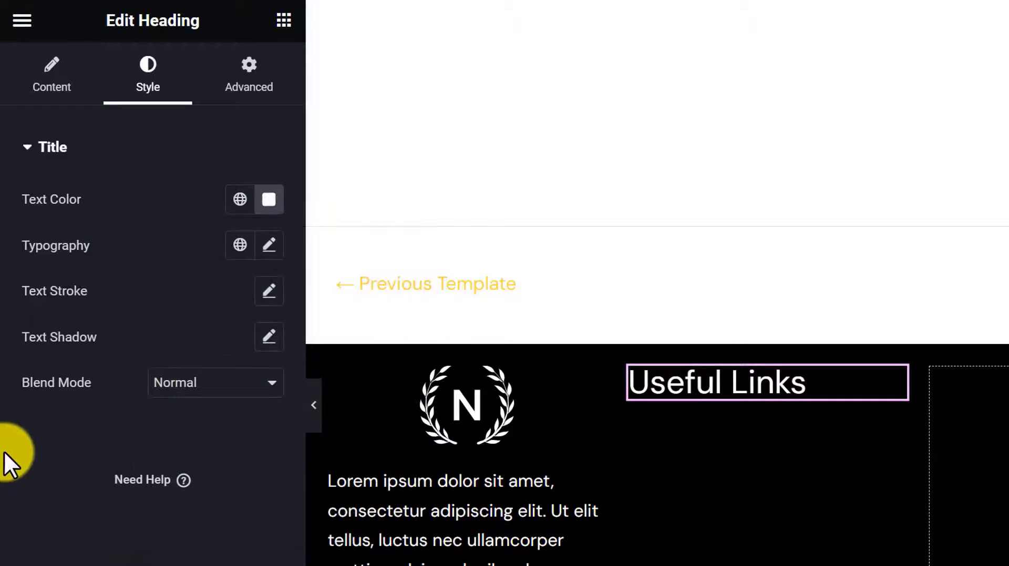
{"action": "left_click", "coordinate": [269, 245]}
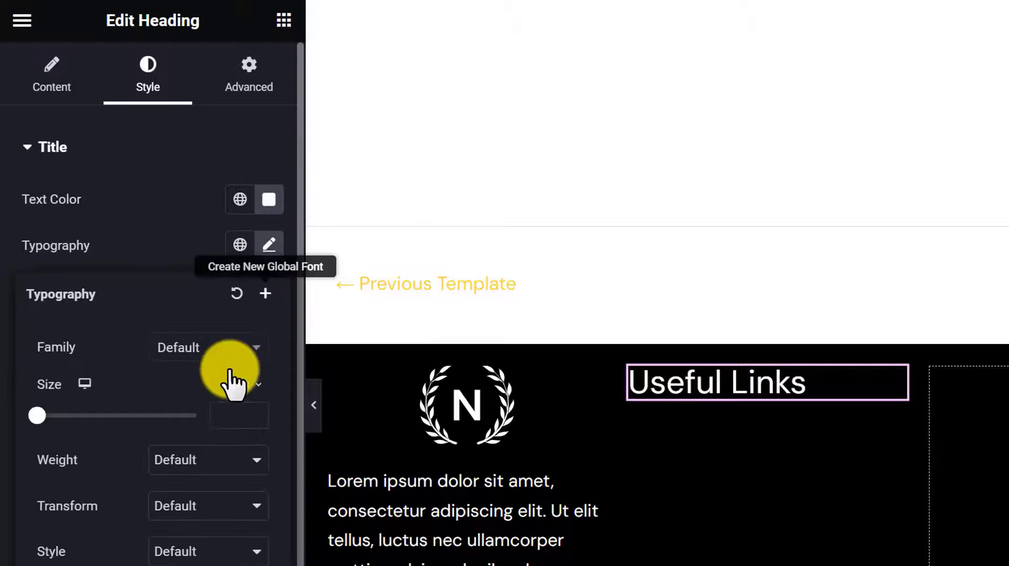
{"action": "left_click", "coordinate": [240, 423]}
{"action": "type", "text": "18"}
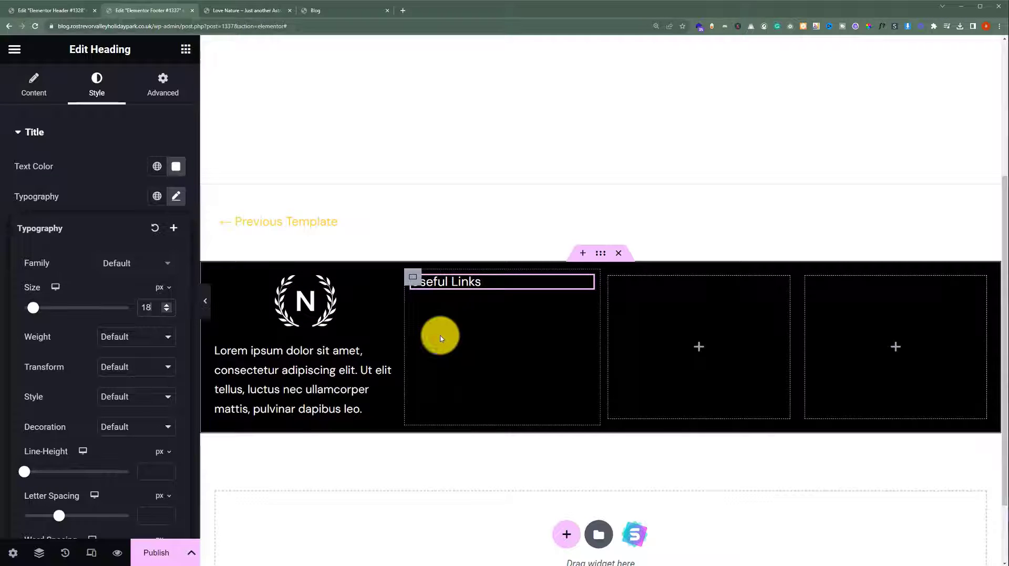
- Add a WordPress Menu widget below the Useful Links heading and set its layout to Vertical
{"action": "left_click", "coordinate": [185, 50]}
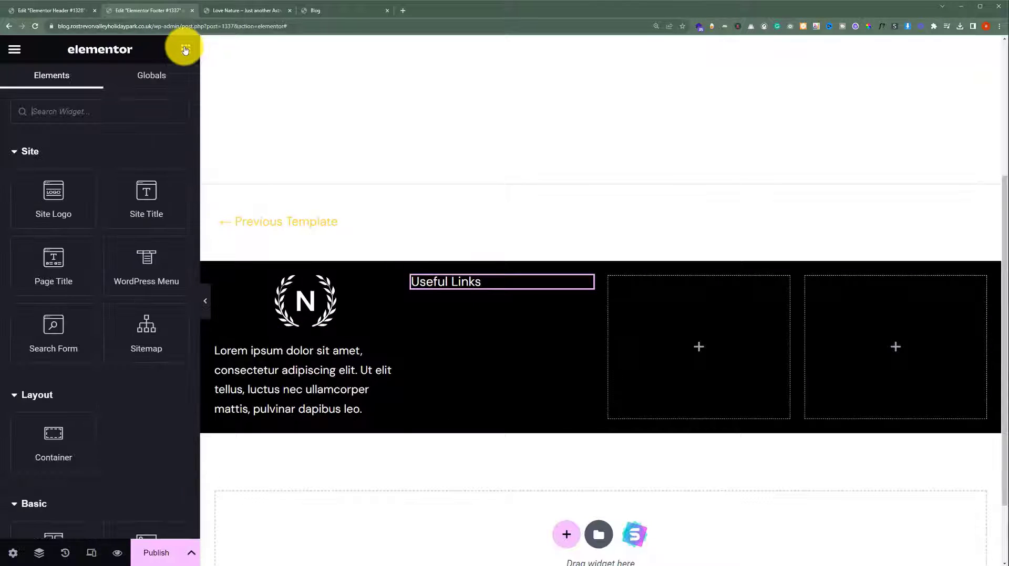
{"action": "left_click_drag", "start_coordinate": [162, 259], "coordinate": [469, 279]}
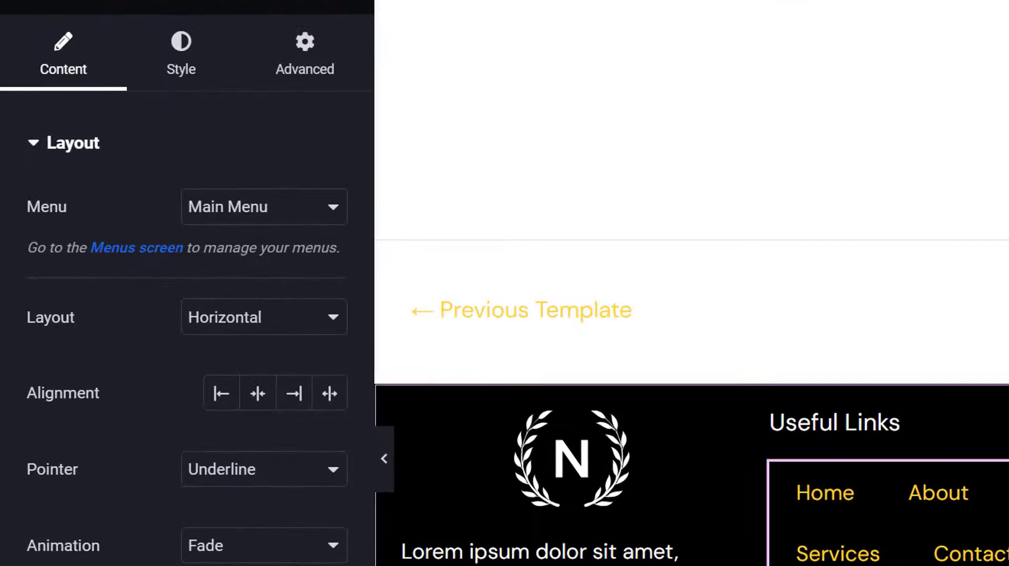
{"action": "left_click", "coordinate": [259, 315]}
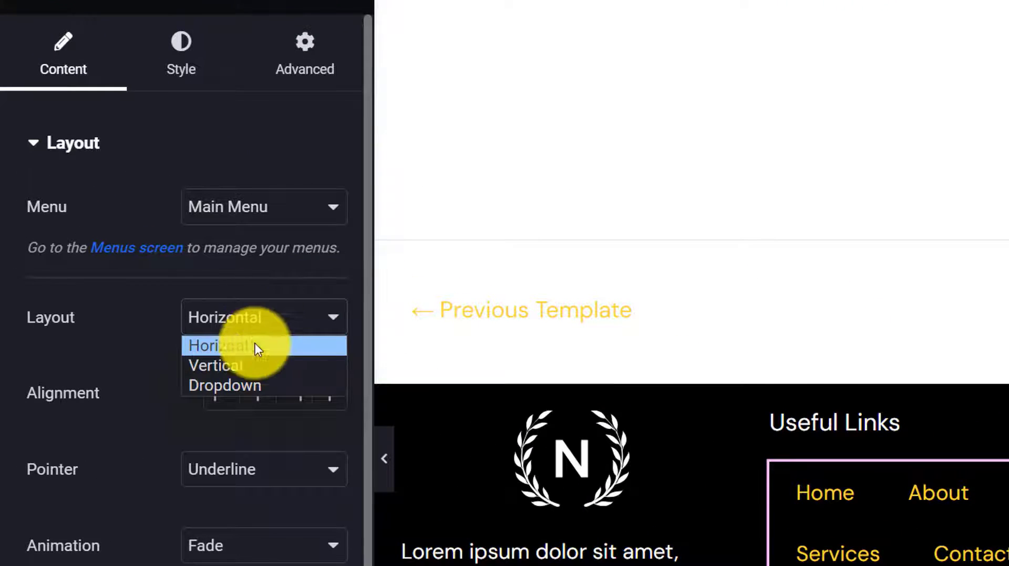
{"action": "left_click", "coordinate": [248, 367]}
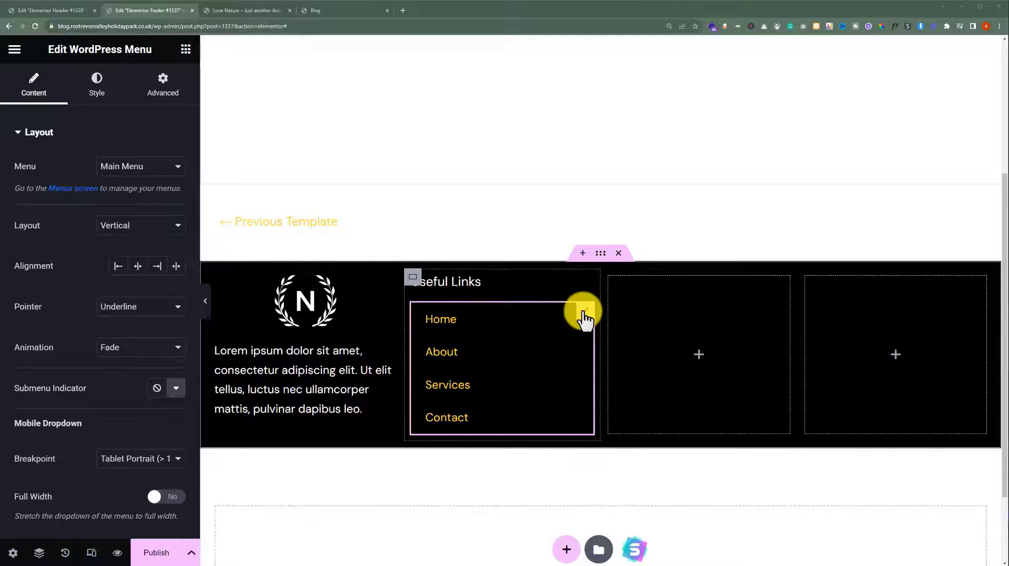
- Set the footer menu's normal text color to white and its pointer to None
{"action": "left_click", "coordinate": [97, 95]}
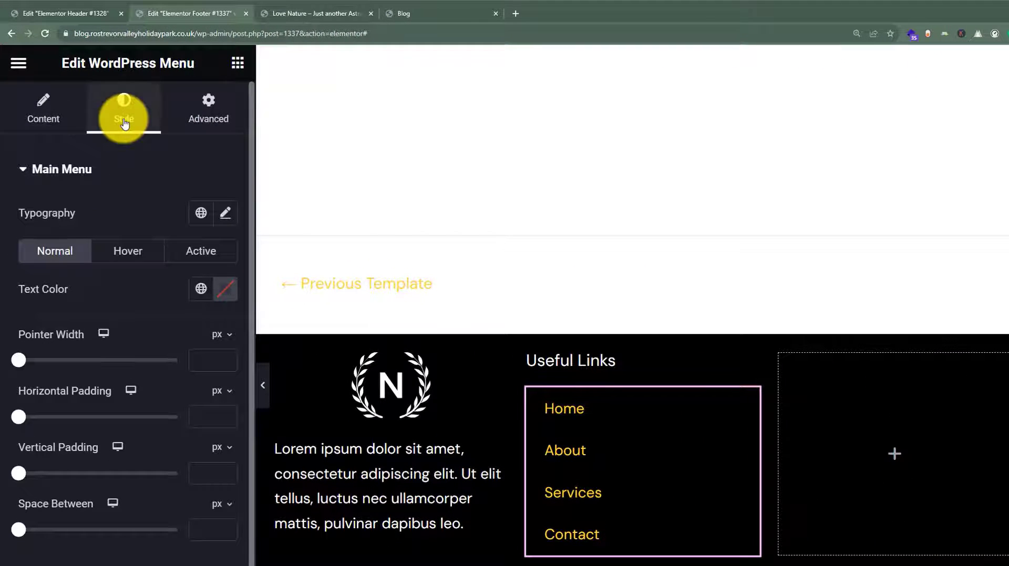
{"action": "left_click", "coordinate": [225, 289]}
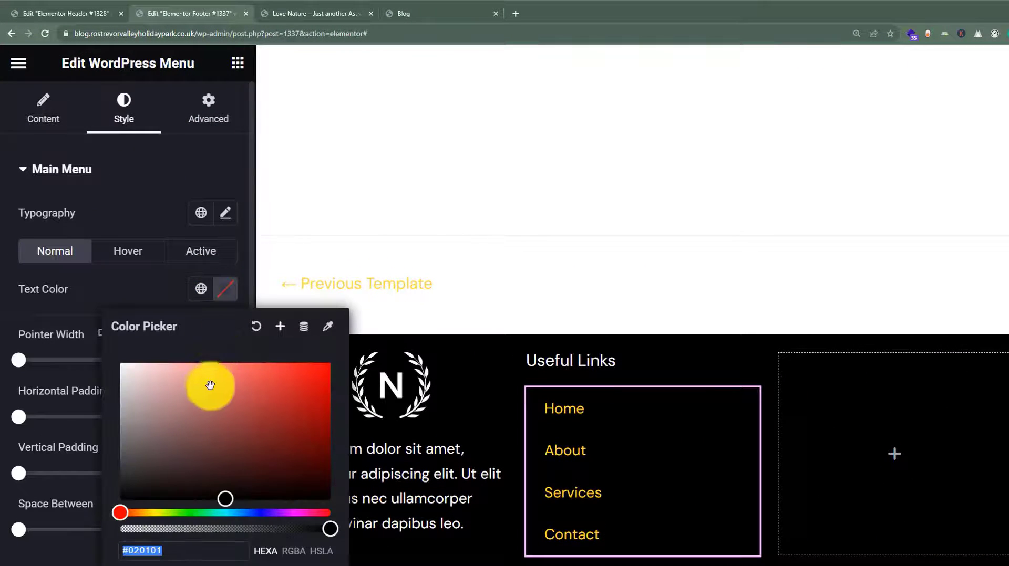
{"action": "left_click", "coordinate": [1, 258]}
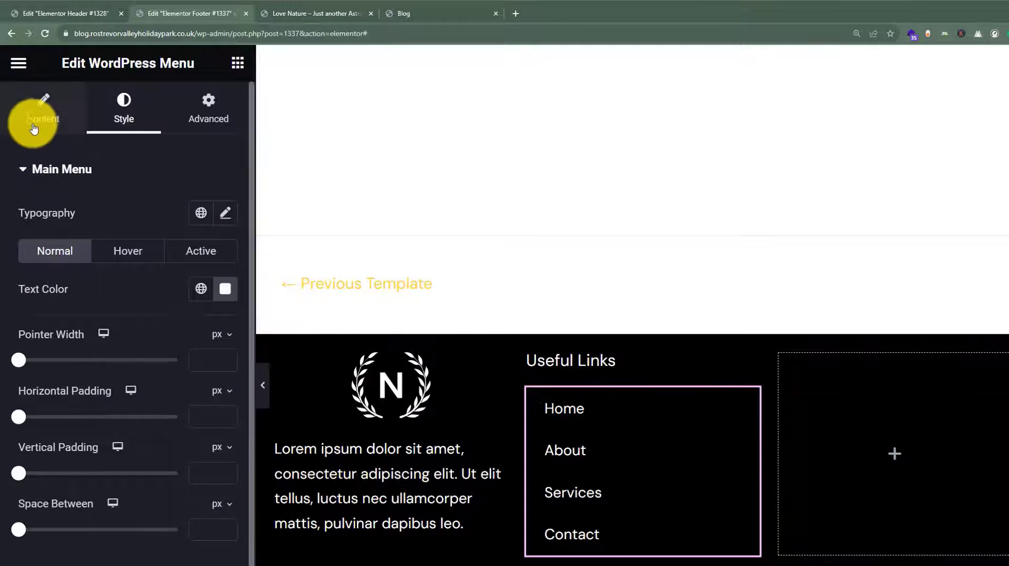
{"action": "left_click", "coordinate": [36, 120]}
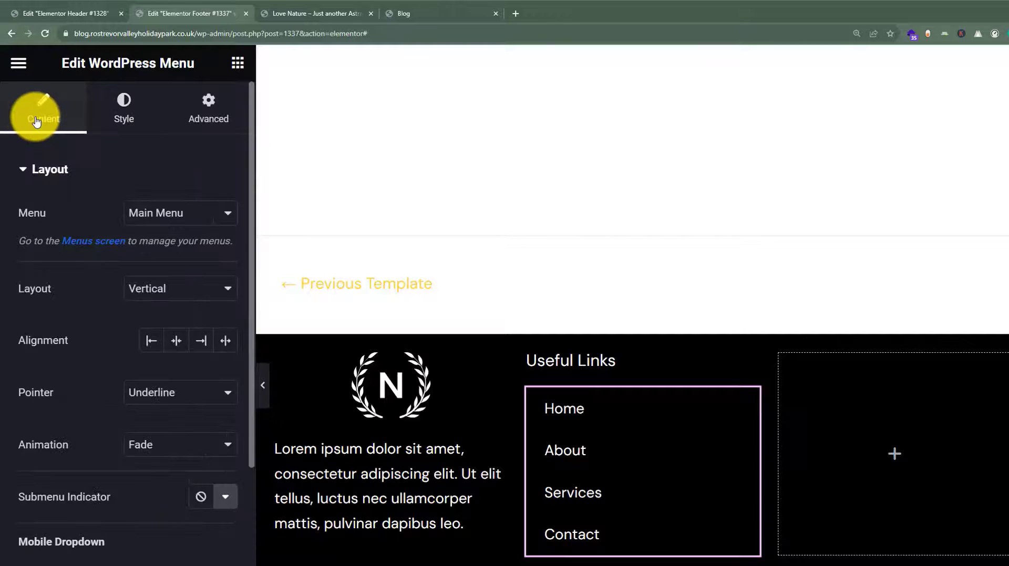
{"action": "left_click", "coordinate": [176, 400]}
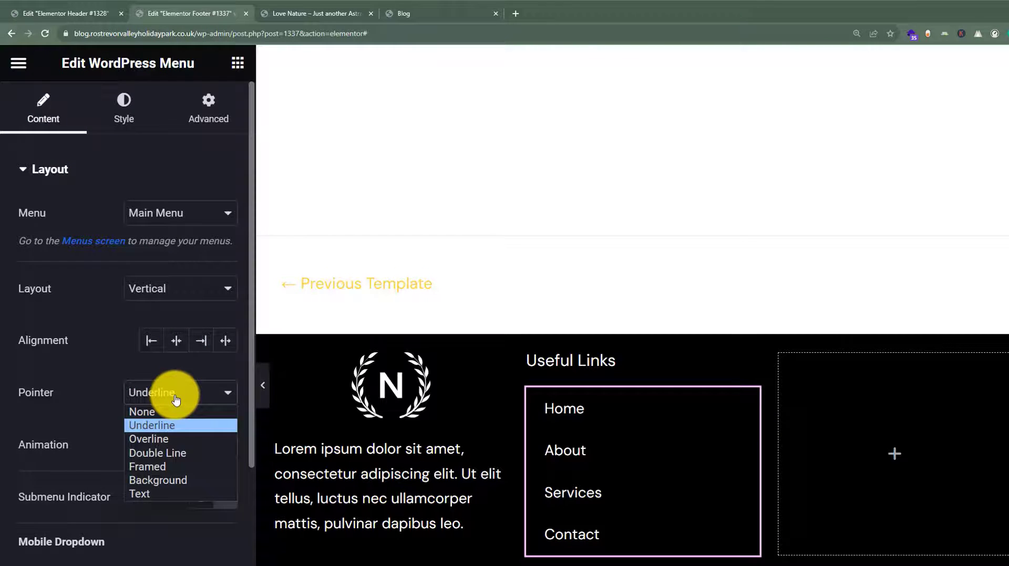
{"action": "left_click", "coordinate": [153, 412]}
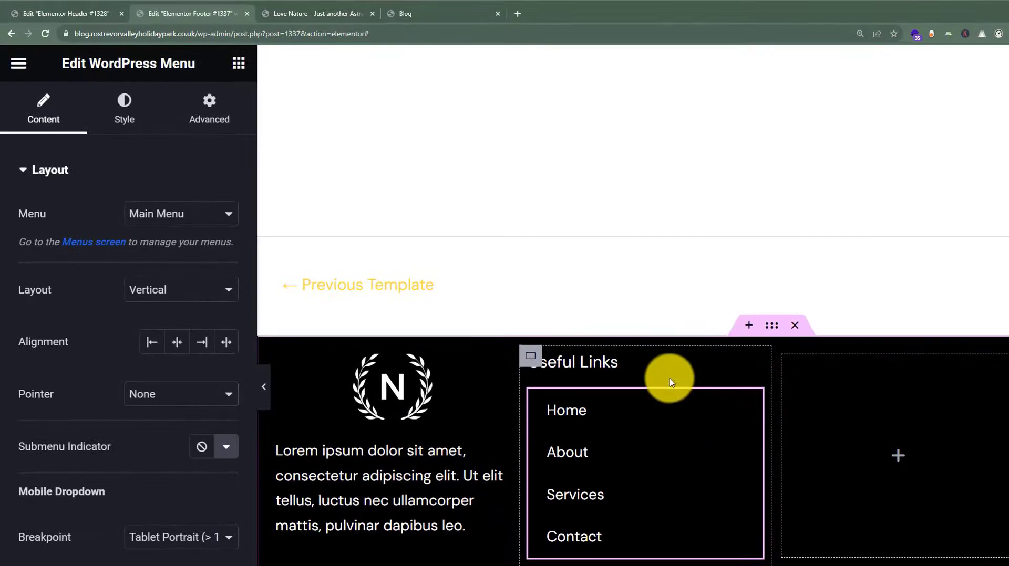
- Copy the Useful Links heading into the footer's third column and change the copy's title to "Follow Us"
{"action": "right_click", "coordinate": [668, 362]}
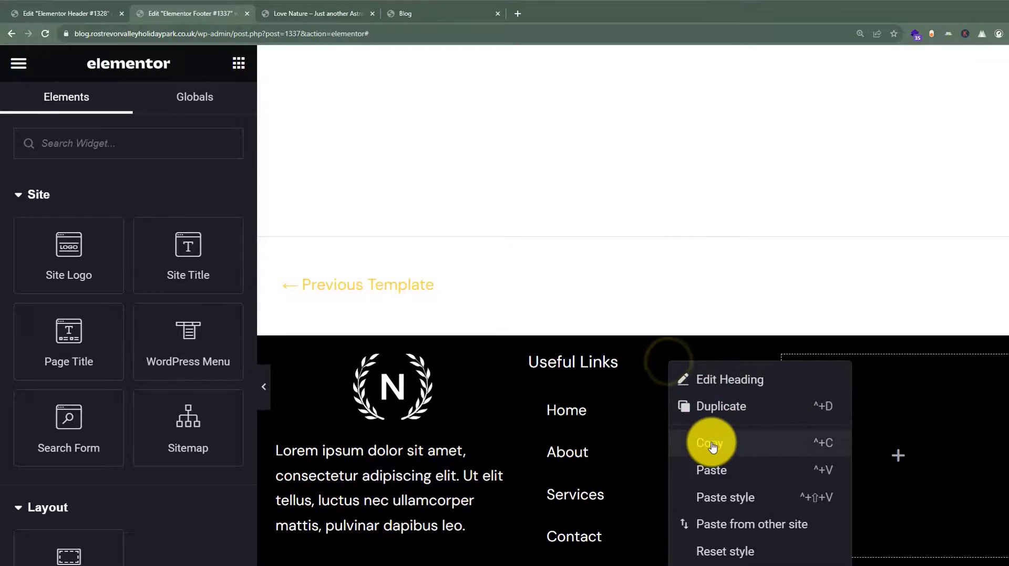
{"action": "left_click", "coordinate": [711, 443]}
{"action": "right_click", "coordinate": [814, 358]}
{"action": "left_click", "coordinate": [851, 456]}
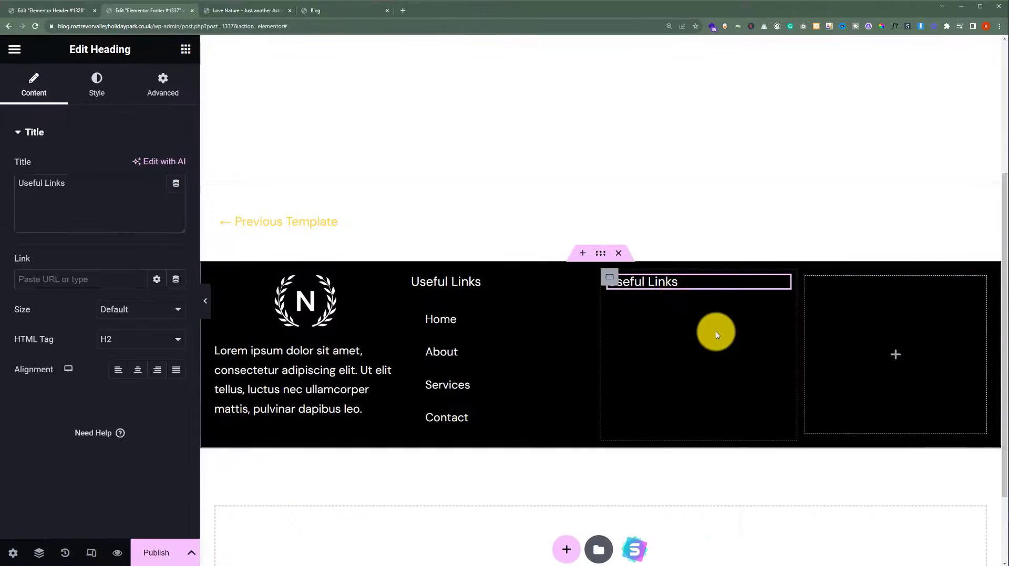
{"action": "left_click", "coordinate": [173, 186]}
{"action": "triple_click", "coordinate": [123, 186]}
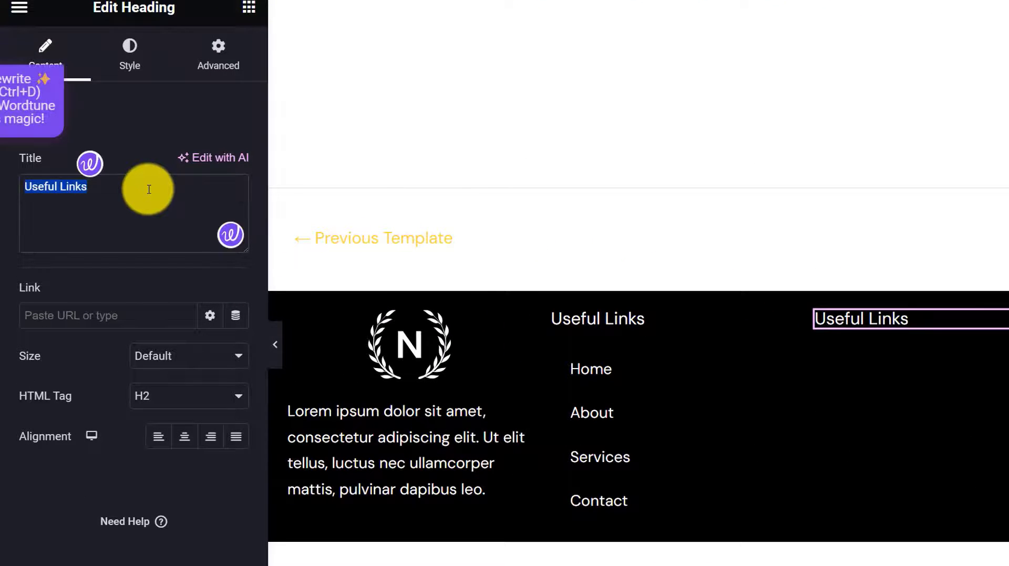
{"action": "type", "text": "Follow Us"}
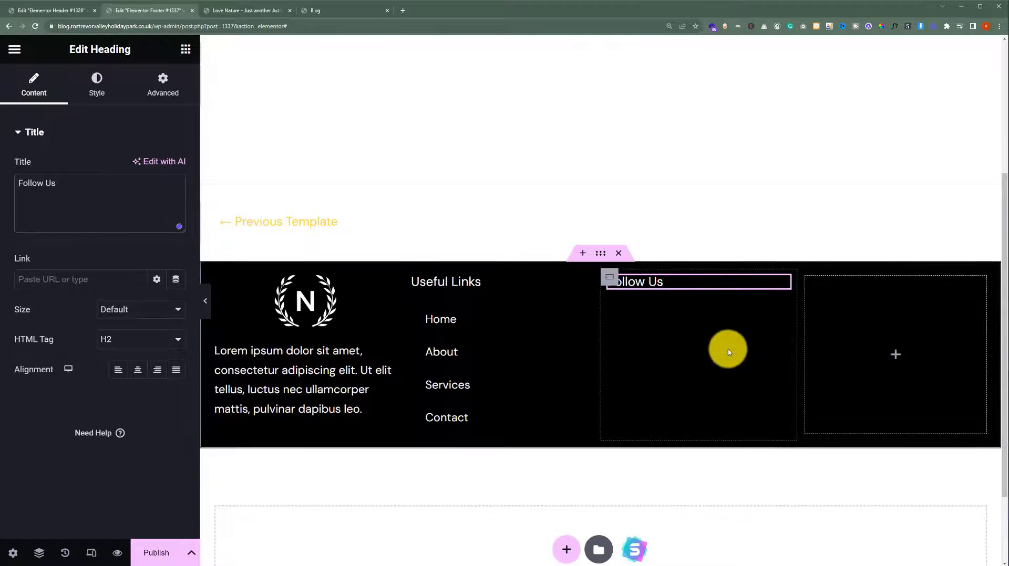
- Find the Icon List widget and add it below the Follow Us heading in the footer's third column
{"action": "left_click", "coordinate": [184, 51]}
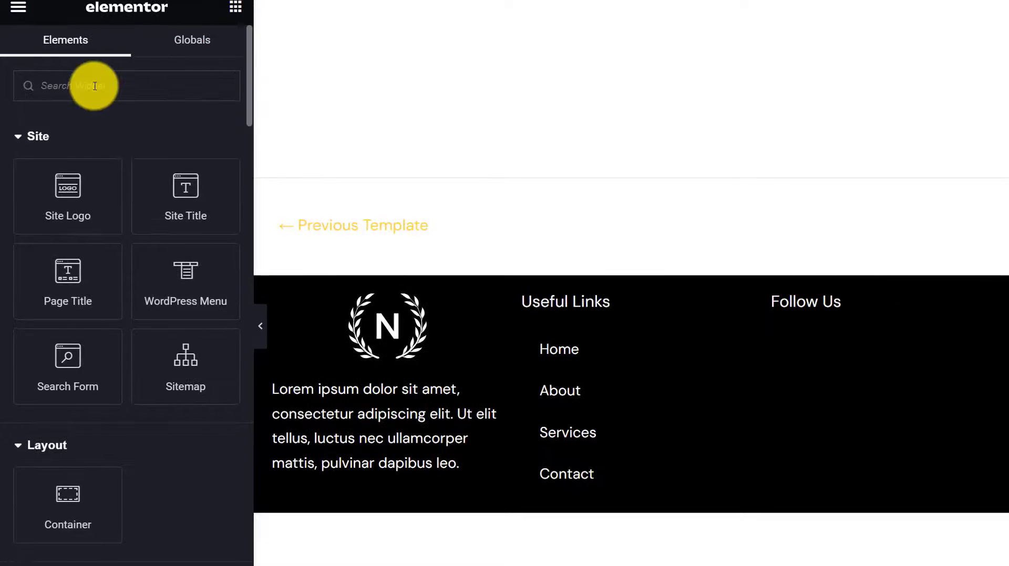
{"action": "left_click", "coordinate": [94, 86]}
{"action": "type", "text": "icon"}
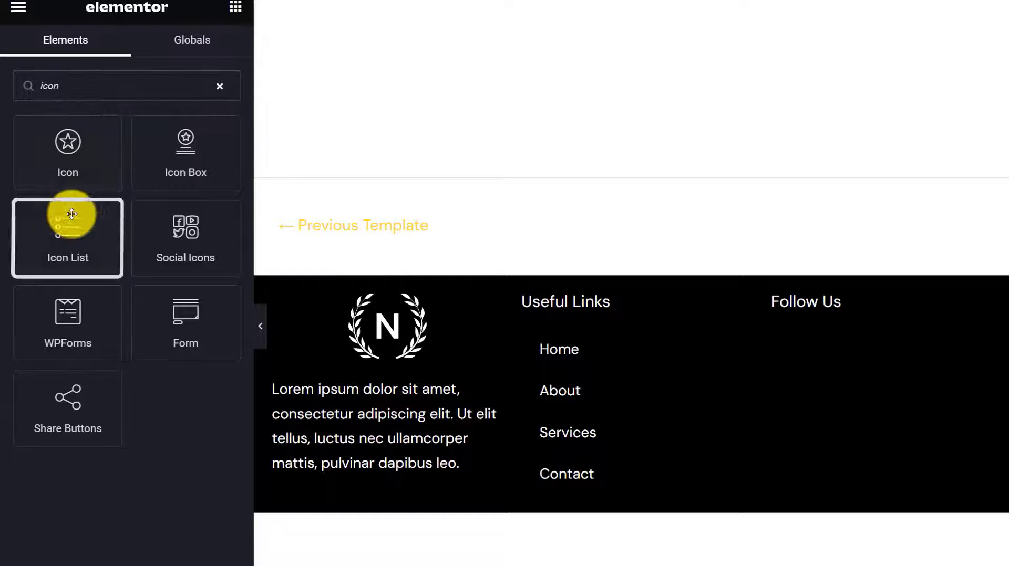
{"action": "left_click_drag", "start_coordinate": [56, 230], "coordinate": [825, 309]}
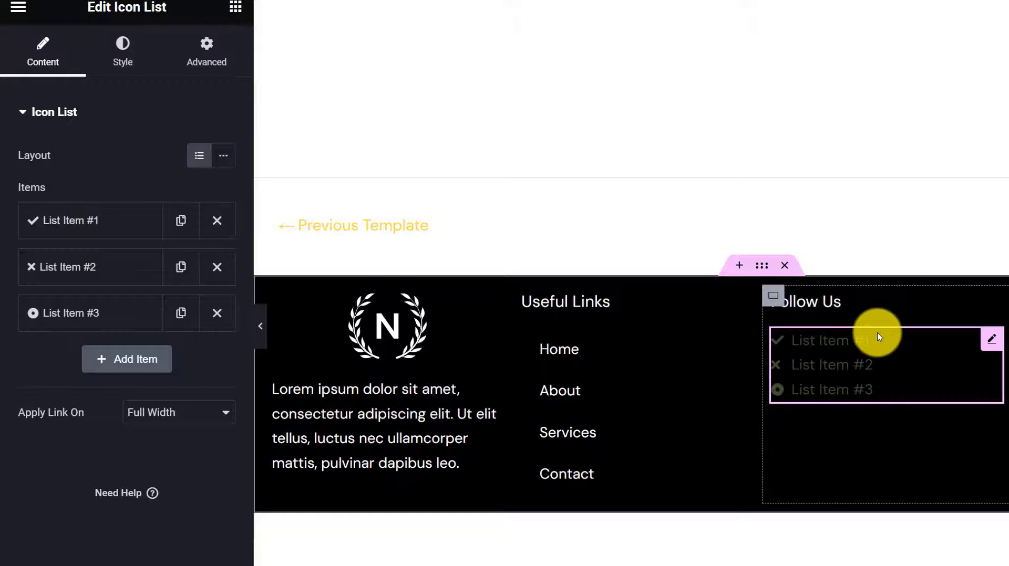
- Set the icon list's normal text color to white
{"action": "left_click", "coordinate": [134, 67]}
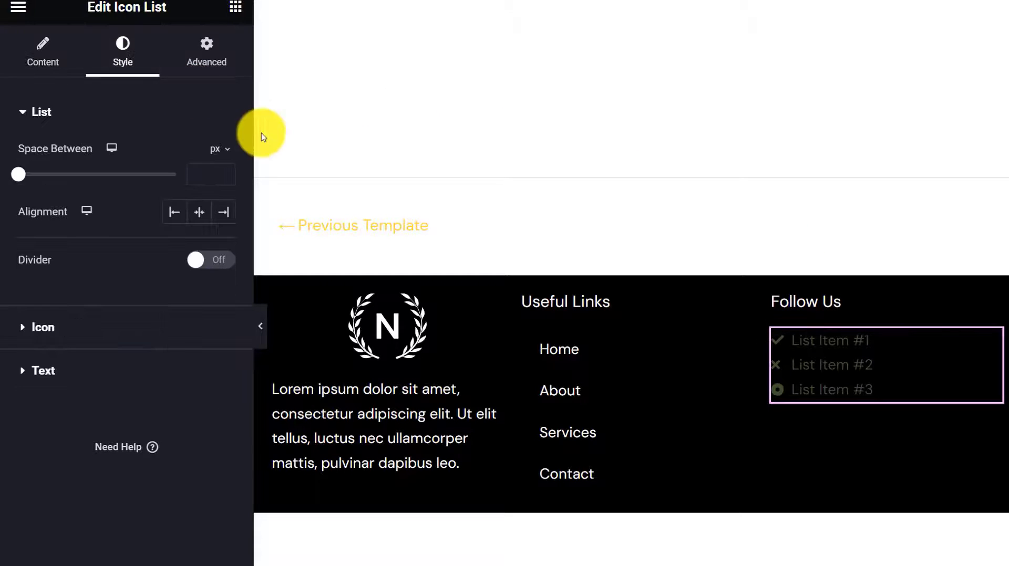
{"action": "left_click", "coordinate": [133, 374]}
{"action": "left_click", "coordinate": [227, 362]}
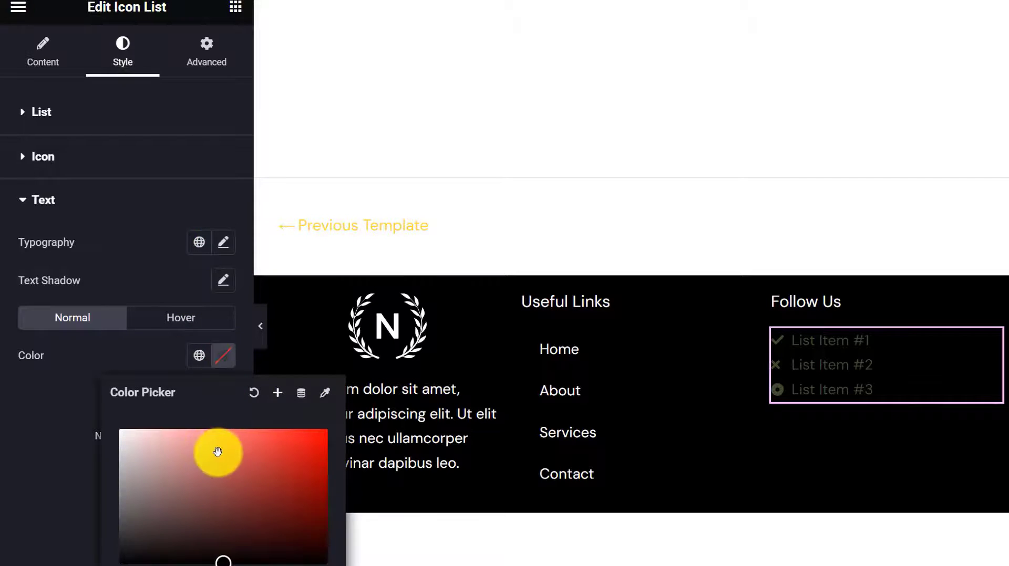
{"action": "left_click_drag", "start_coordinate": [216, 452], "coordinate": [45, 401]}
{"action": "left_click", "coordinate": [14, 378]}
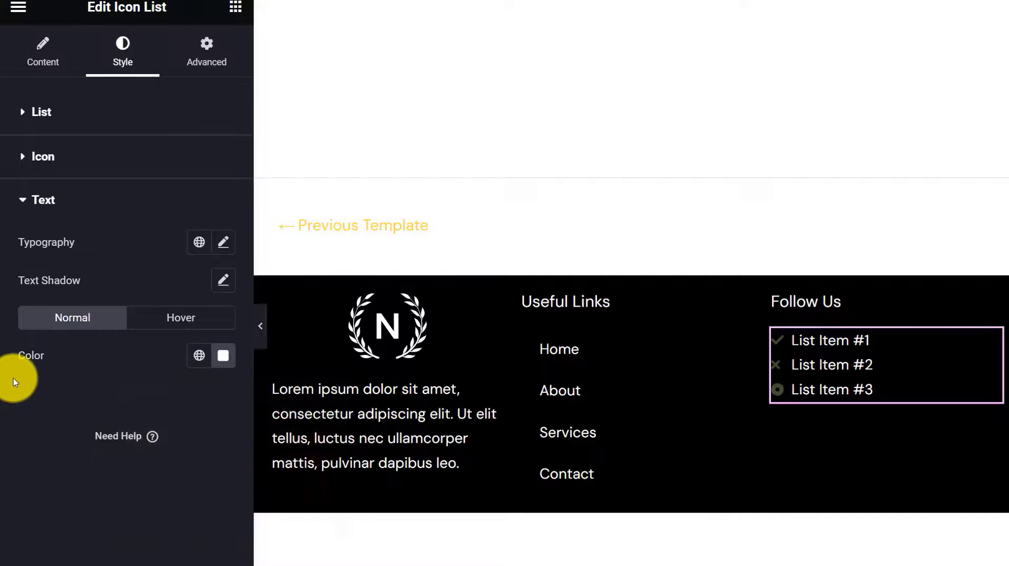
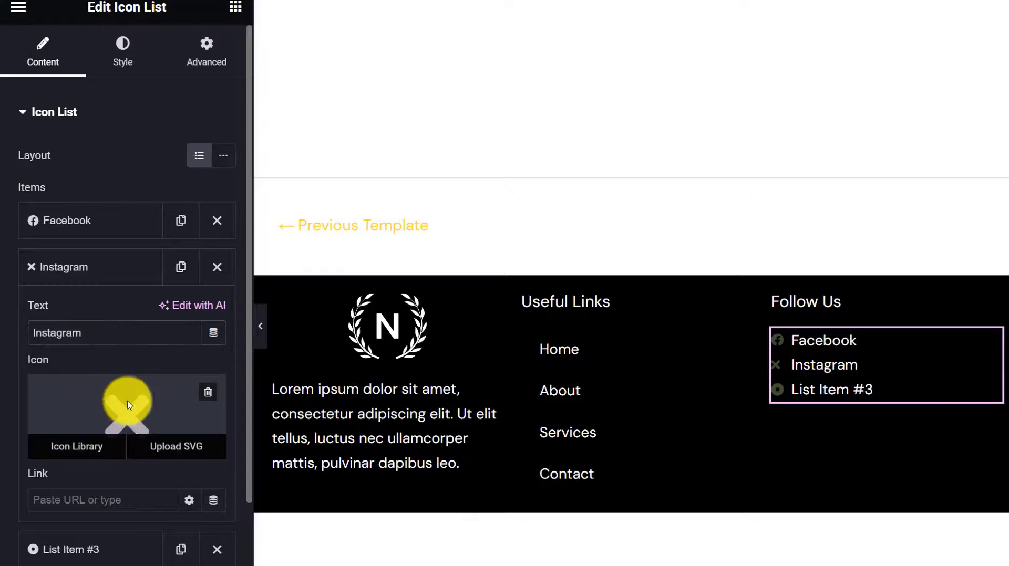
- Replace the Instagram list item's icon with the Instagram icon from the icon library
{"action": "left_click", "coordinate": [121, 400]}
{"action": "type", "text": "Insta"}
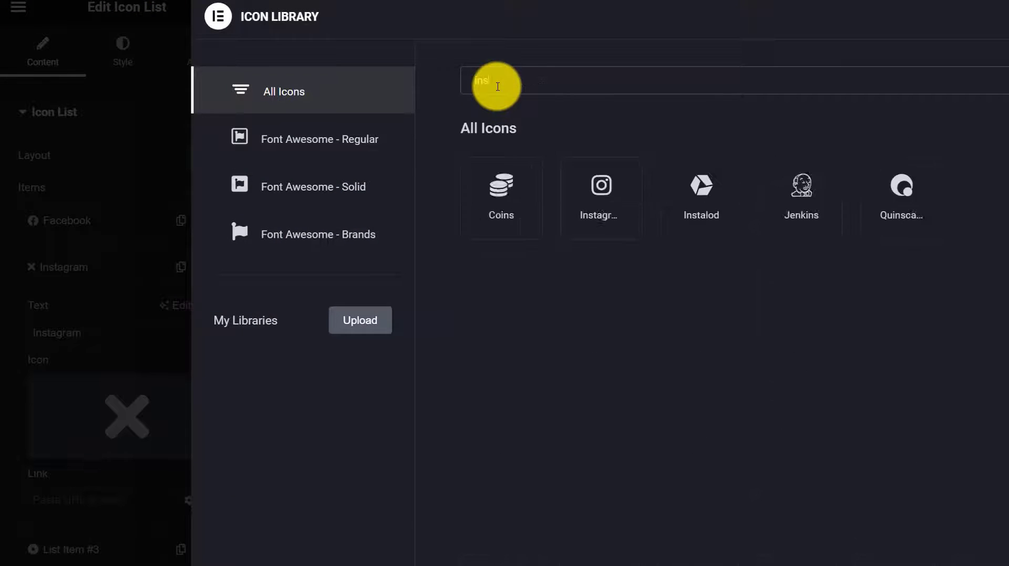
{"action": "left_click", "coordinate": [514, 208]}
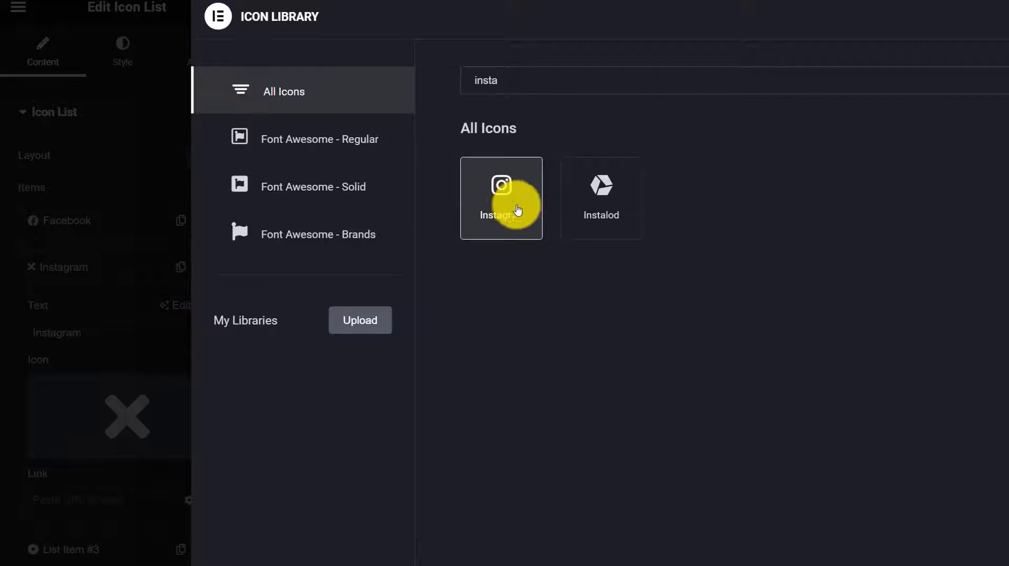
{"action": "left_click", "coordinate": [977, 552]}
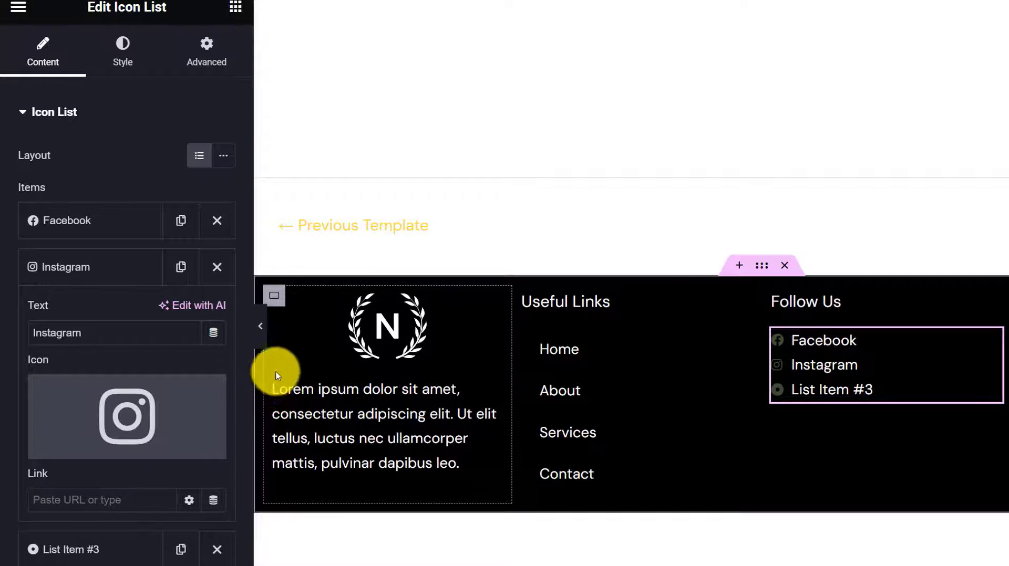
- Change the third list item's text to "Twitter" and give it the Twitter bird icon from the icon library
{"action": "left_click", "coordinate": [96, 549]}
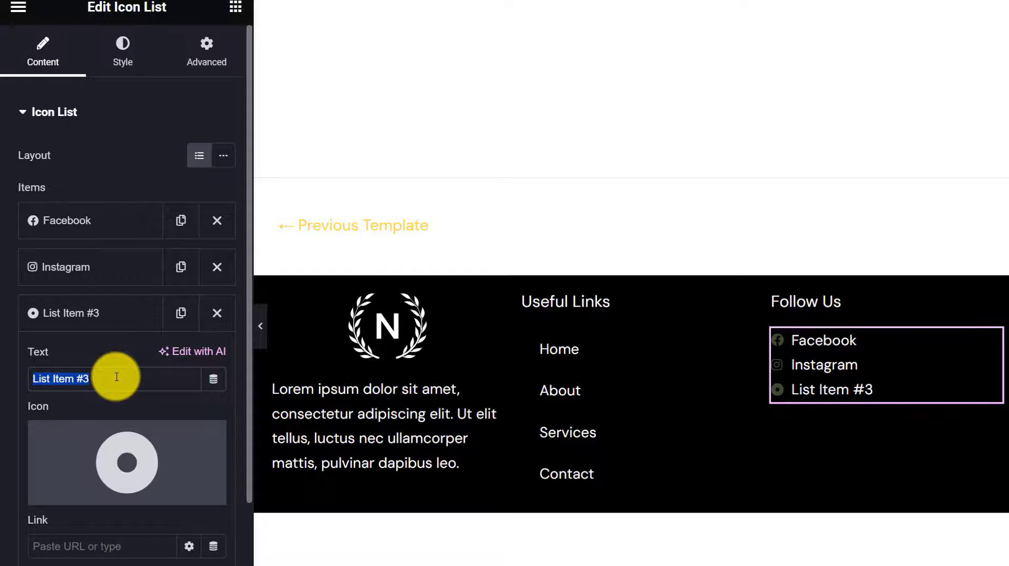
{"action": "type", "text": "Twitter"}
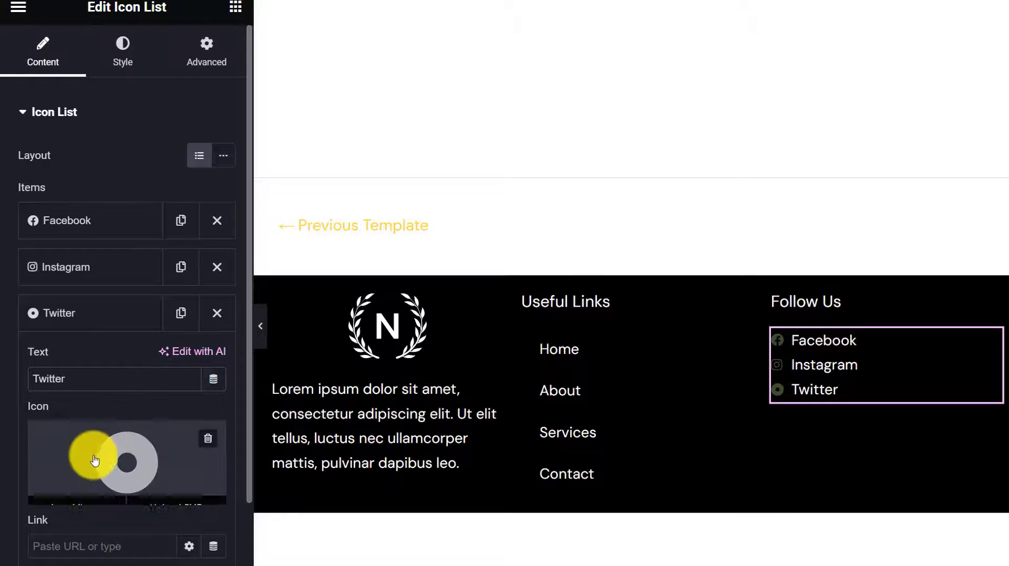
{"action": "left_click", "coordinate": [73, 481]}
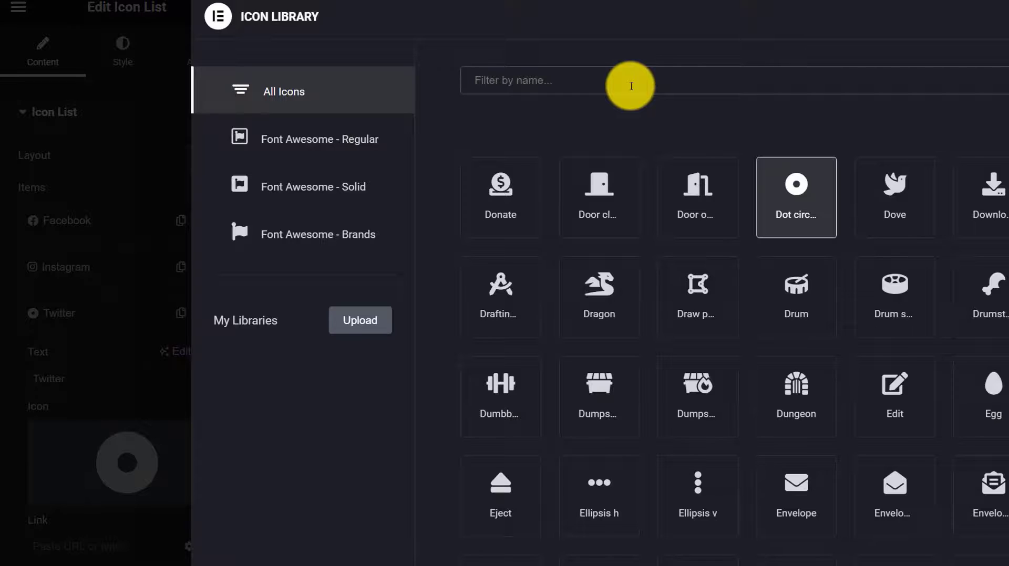
{"action": "type", "text": "twit"}
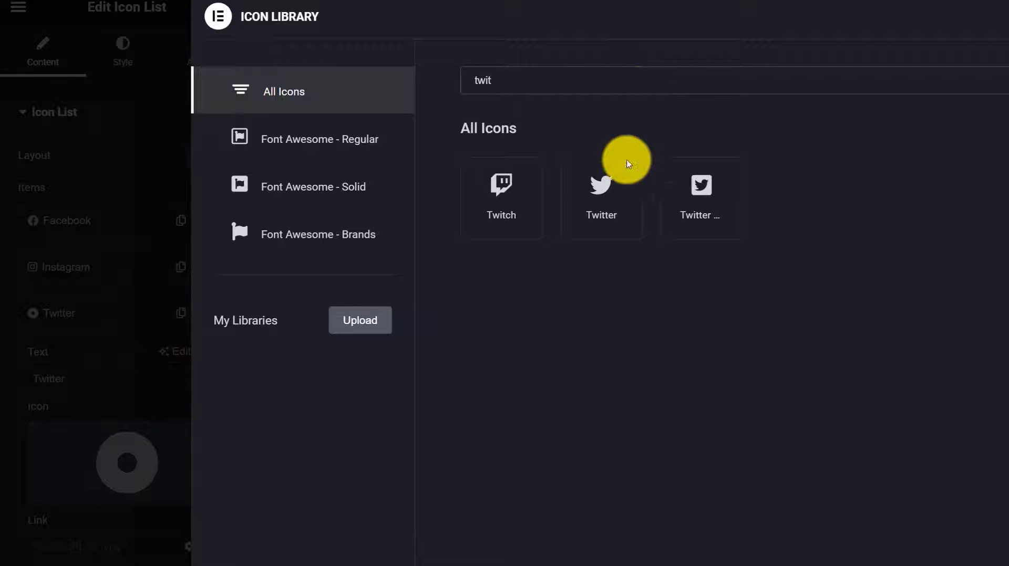
{"action": "left_click", "coordinate": [604, 197]}
{"action": "left_click", "coordinate": [646, 461]}
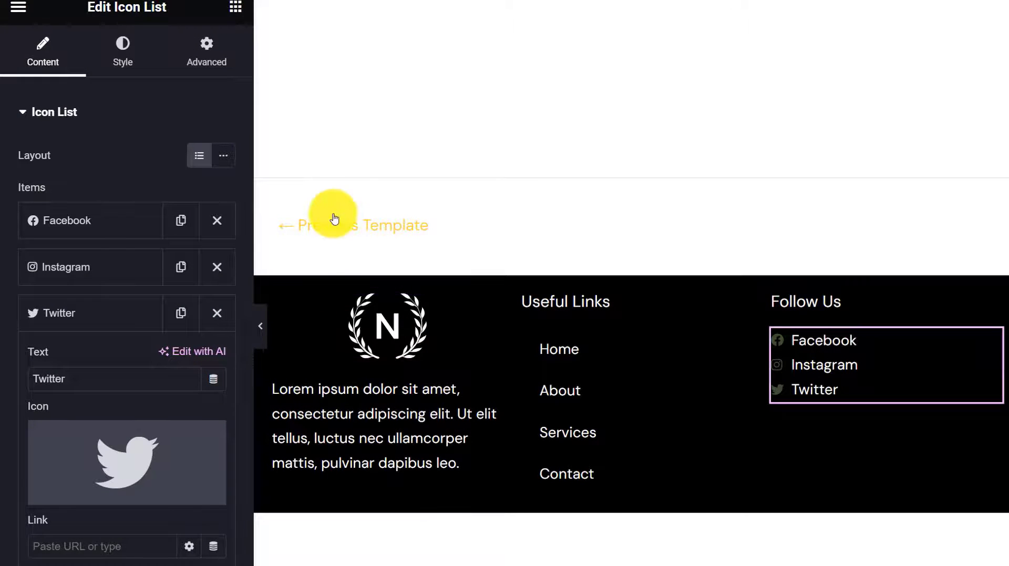
- Duplicate the Twitter list item, change the copy's text to "LinkedIn" and give it the unframed LinkedIn "in" icon
{"action": "left_click", "coordinate": [180, 315]}
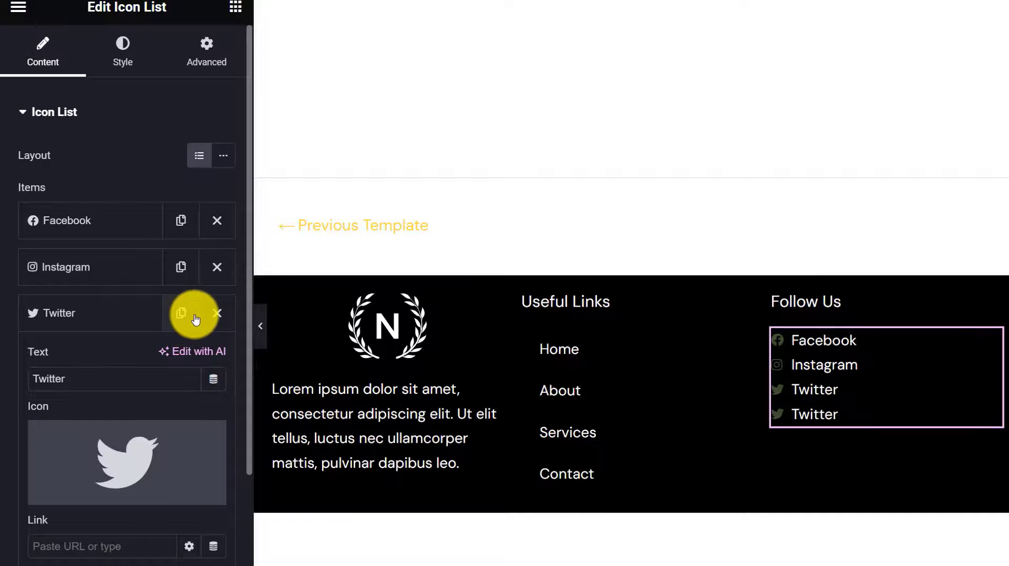
{"action": "scroll", "coordinate": [184, 347], "scroll_direction": "down", "scroll_amount": 4}
{"action": "left_click", "coordinate": [115, 393]}
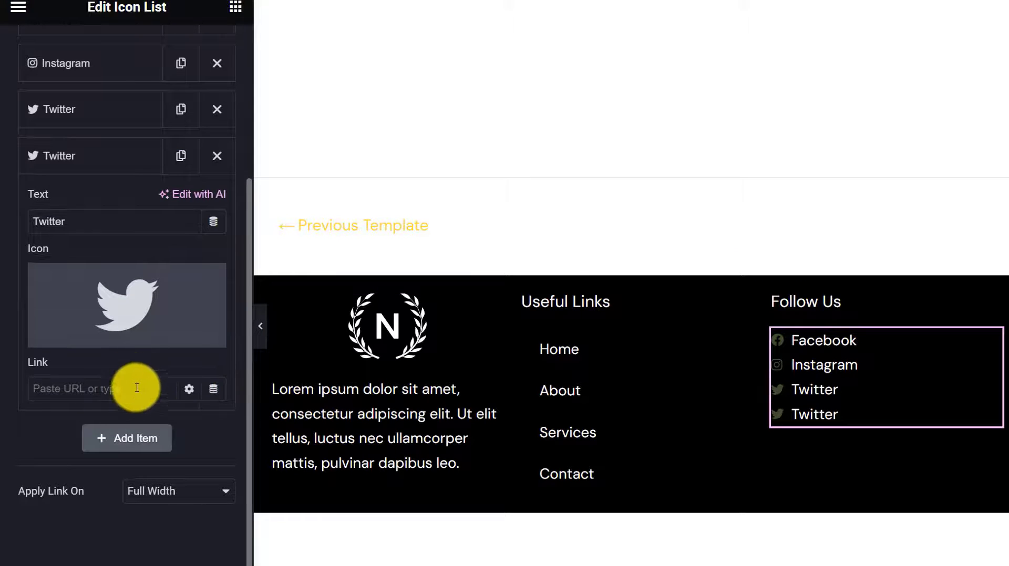
{"action": "left_click", "coordinate": [105, 222]}
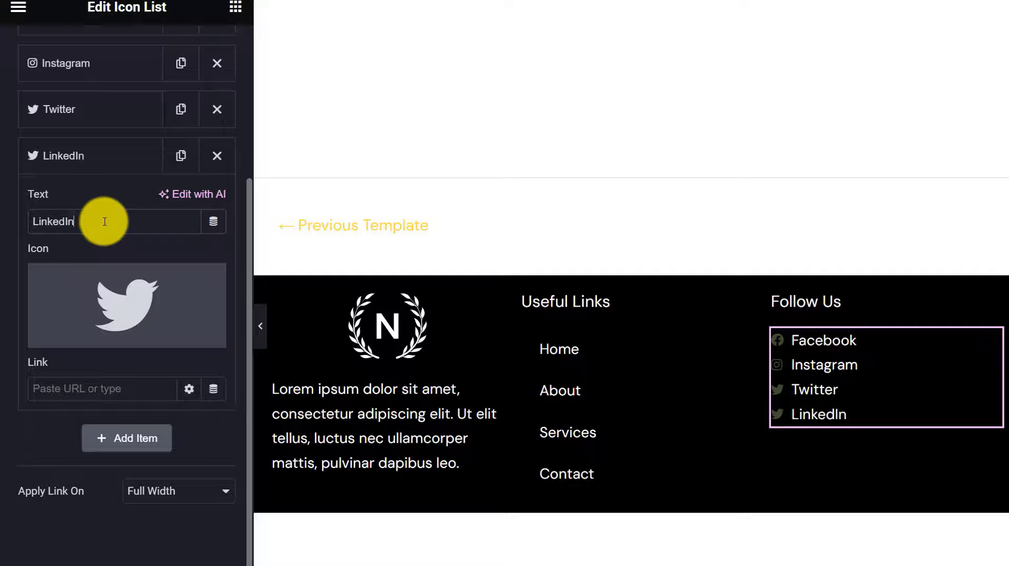
{"action": "left_click", "coordinate": [84, 313]}
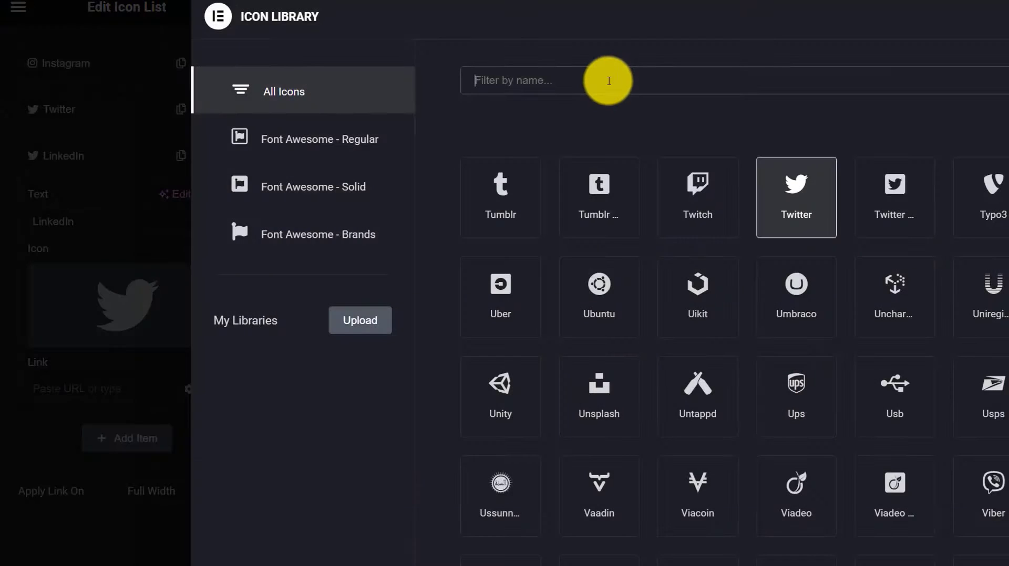
{"action": "left_click", "coordinate": [609, 81]}
{"action": "type", "text": "linked"}
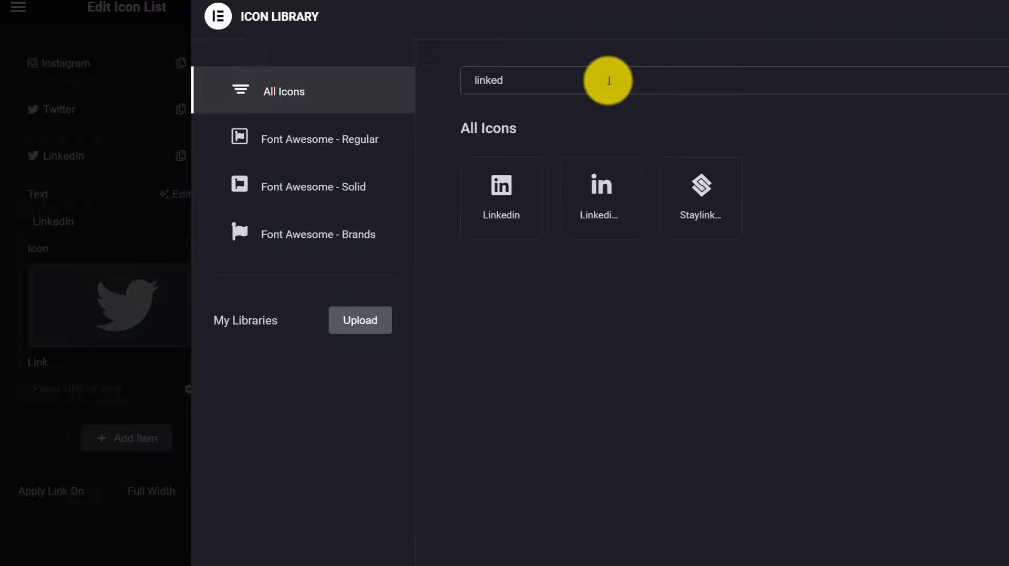
{"action": "left_click", "coordinate": [602, 191]}
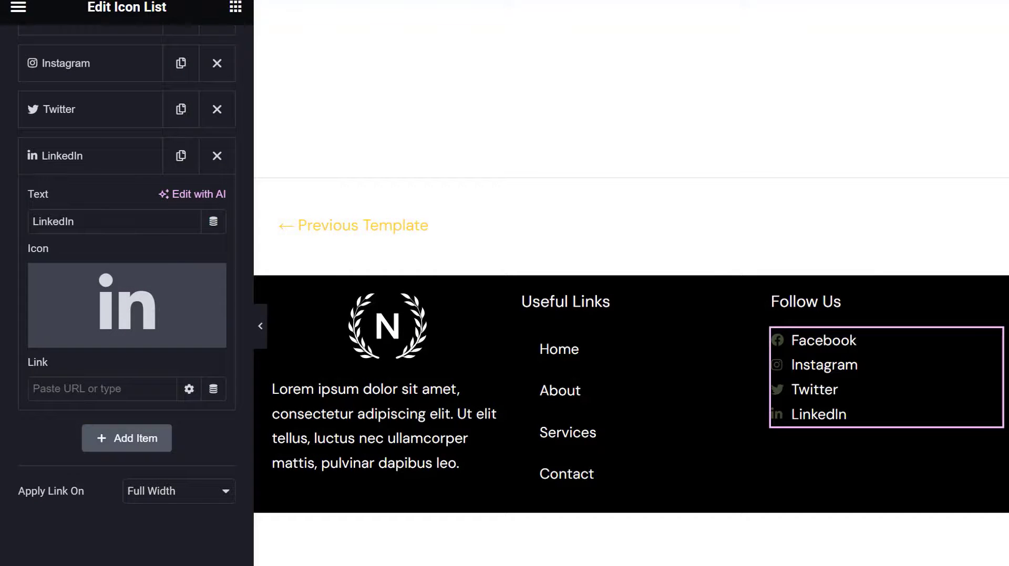
- Set the normal color of the icon list's icons to white
{"action": "scroll", "coordinate": [209, 243], "scroll_direction": "up", "scroll_amount": 4}
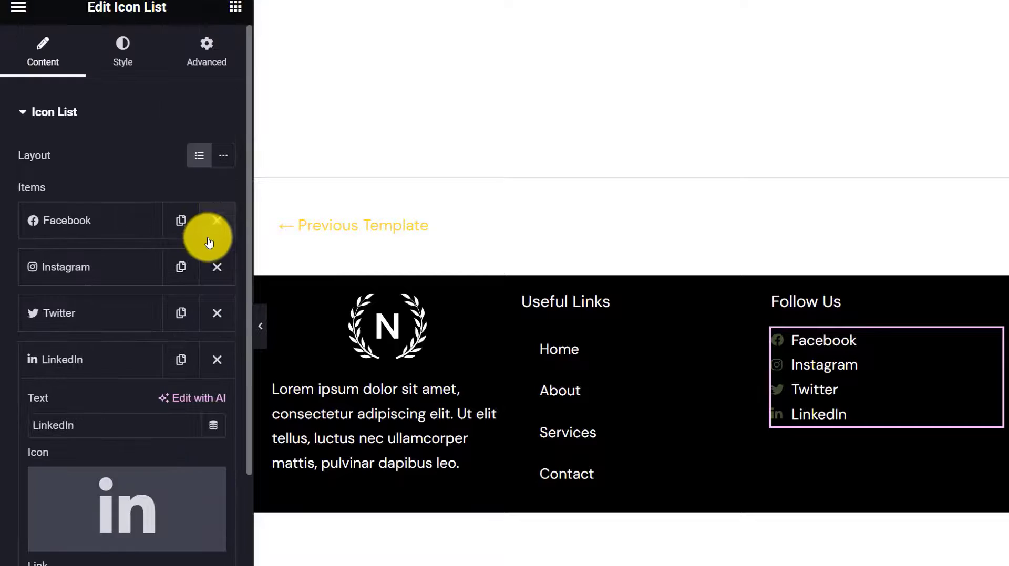
{"action": "left_click", "coordinate": [123, 53]}
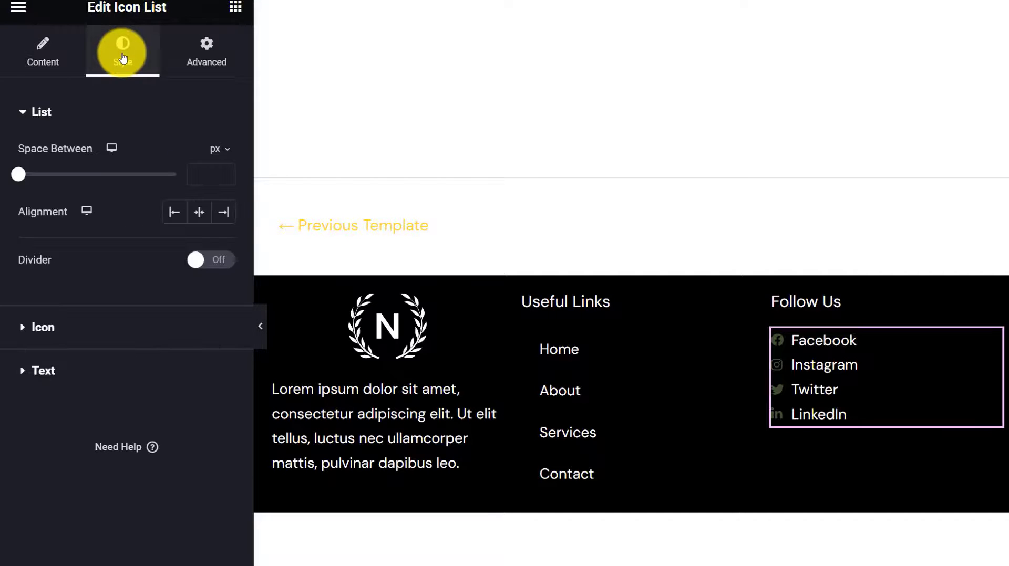
{"action": "left_click", "coordinate": [124, 326]}
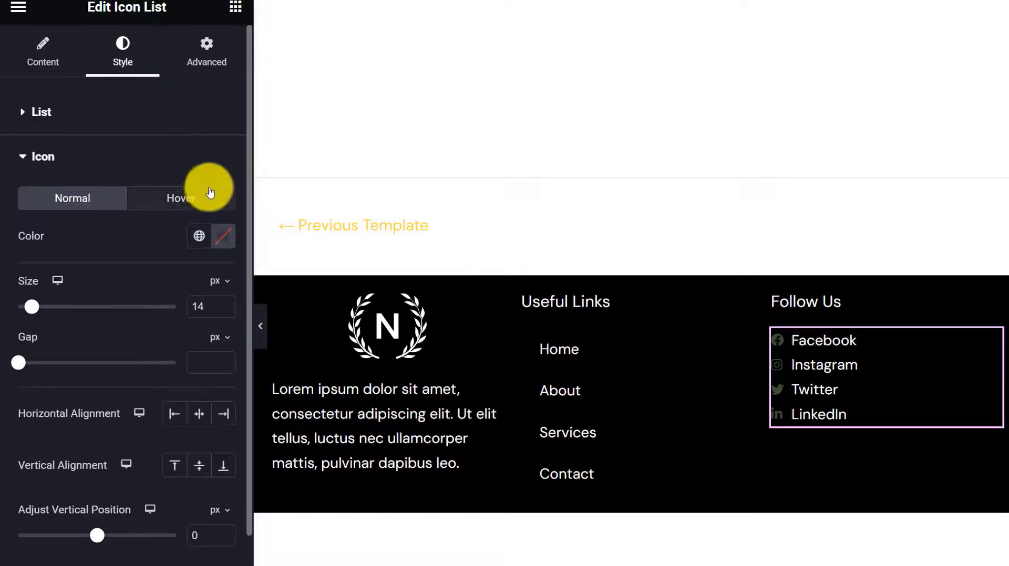
{"action": "left_click", "coordinate": [223, 238]}
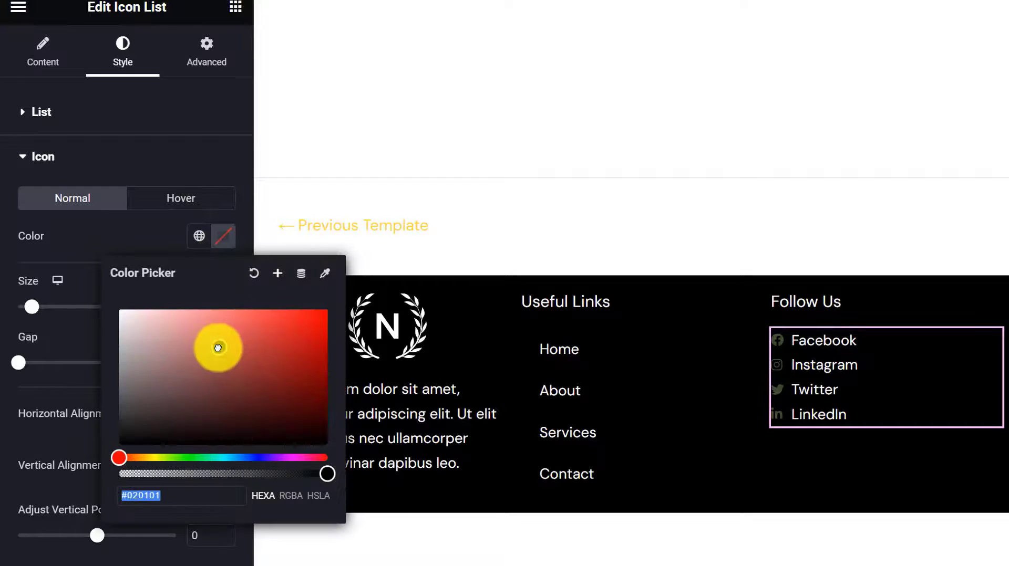
{"action": "left_click", "coordinate": [3, 211]}
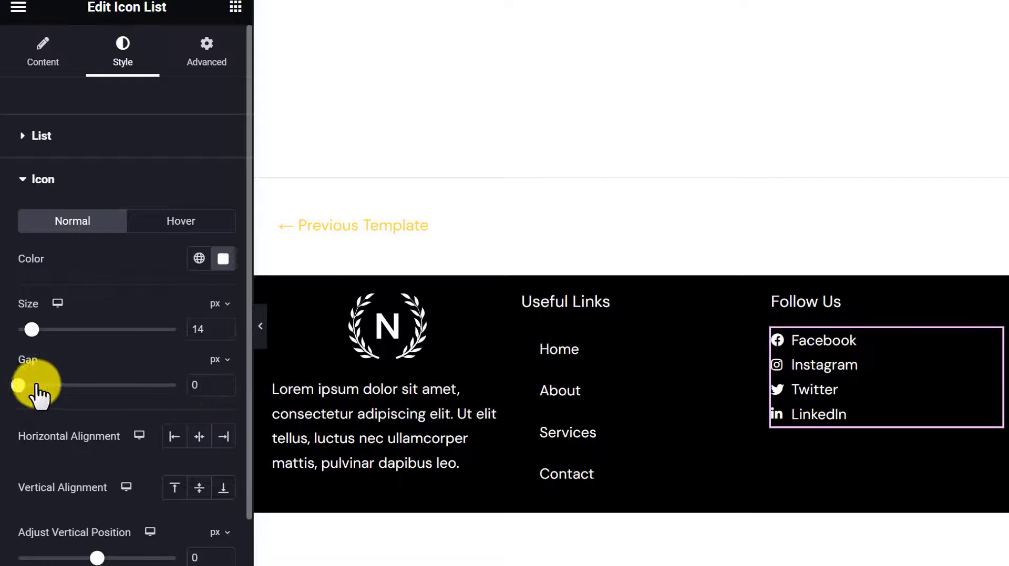
- Set the icon list's icon gap to 5 px and the space between its items to 5 px
{"action": "left_click_drag", "start_coordinate": [18, 387], "coordinate": [33, 401]}
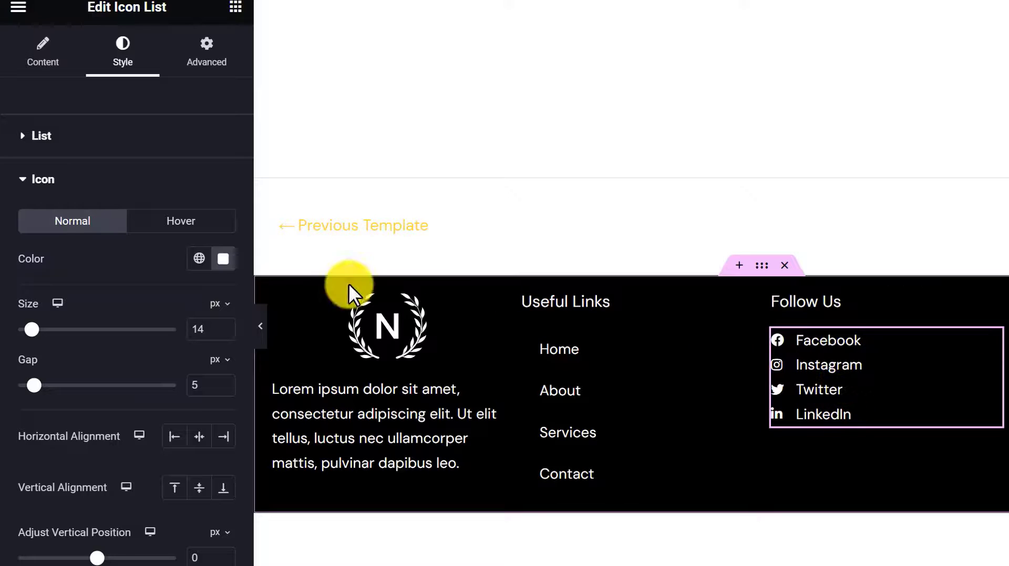
{"action": "left_click", "coordinate": [99, 153]}
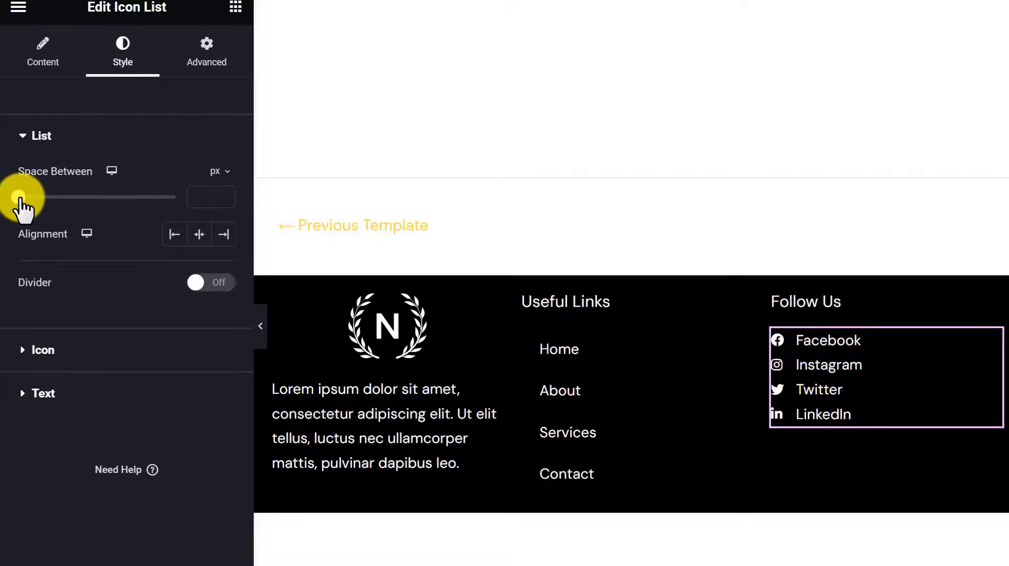
{"action": "left_click_drag", "start_coordinate": [19, 197], "coordinate": [34, 197]}
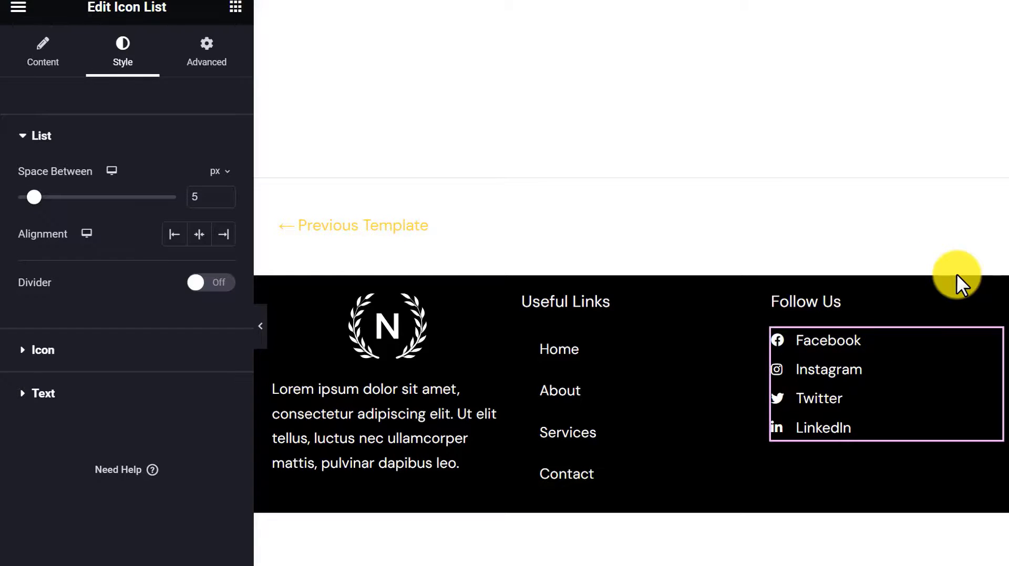
- Copy the "Follow Us" heading into the empty fourth footer column and change the copy's title to "Contact Us"
{"action": "right_click", "coordinate": [879, 295]}
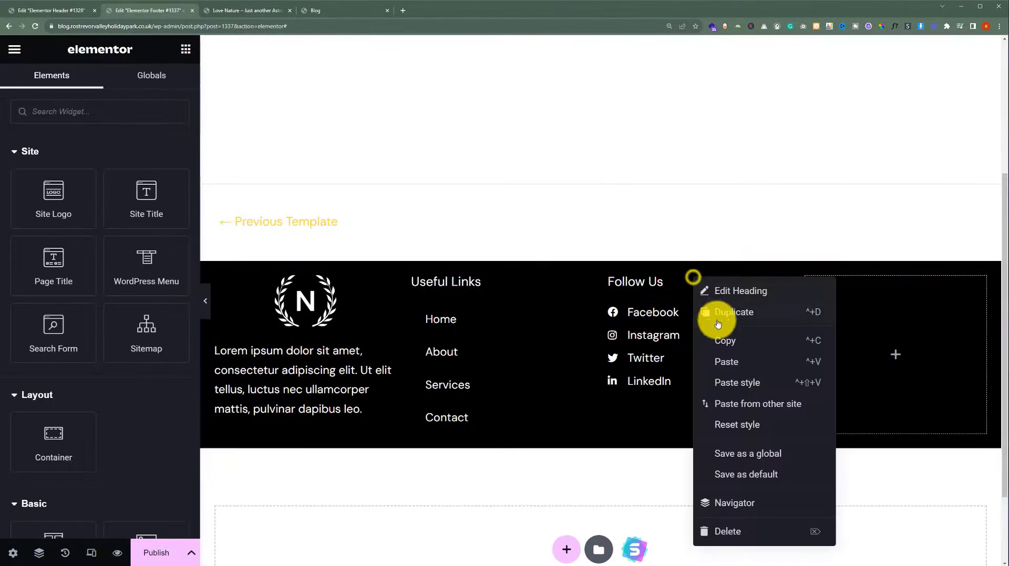
{"action": "left_click", "coordinate": [874, 300]}
{"action": "right_click", "coordinate": [876, 298]}
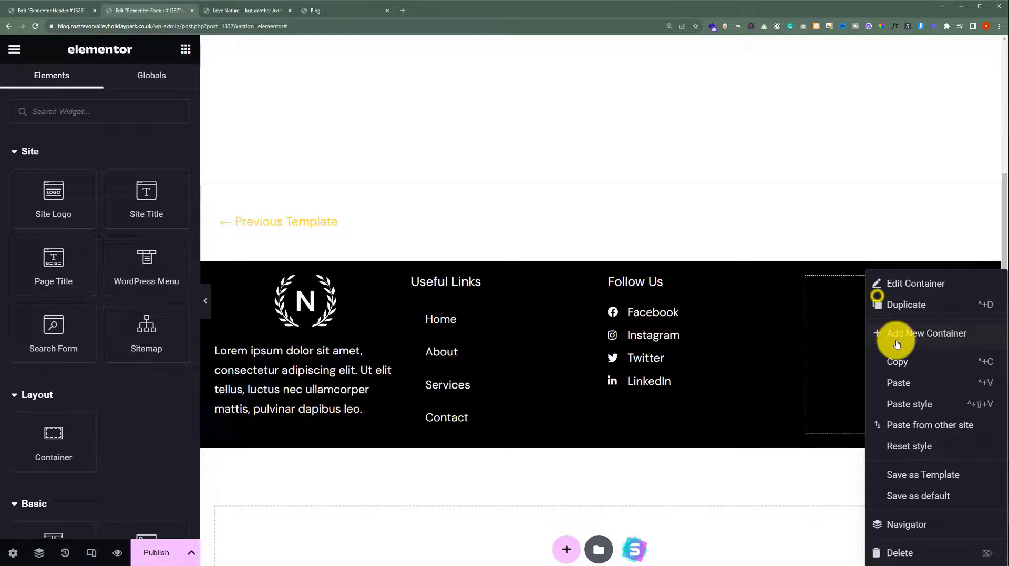
{"action": "left_click", "coordinate": [908, 380]}
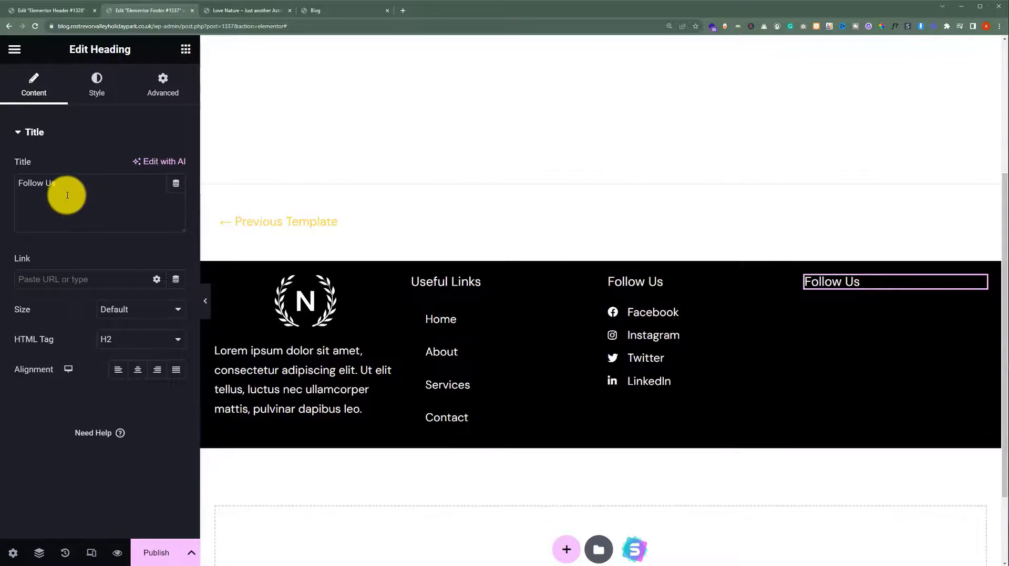
{"action": "left_click_drag", "start_coordinate": [43, 182], "coordinate": [9, 183]}
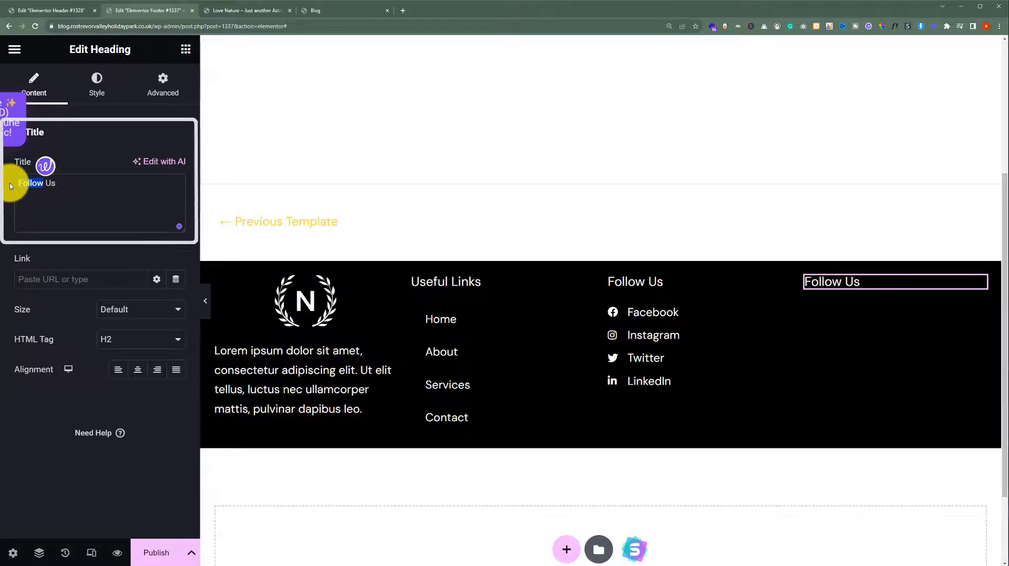
{"action": "type", "text": "Contact"}
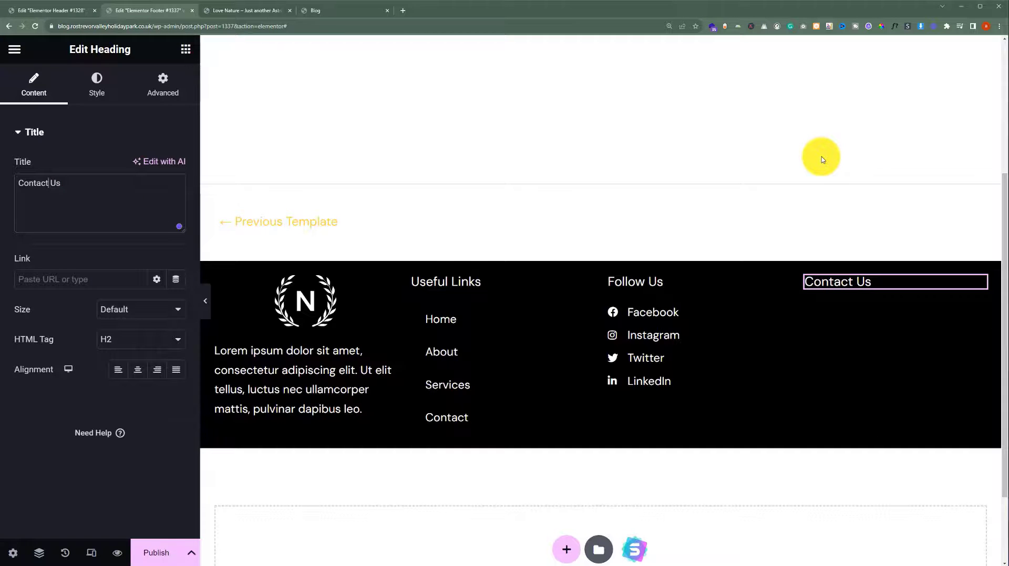
- Copy the social icon list into the fourth footer column below the "Contact Us" heading
{"action": "right_click", "coordinate": [723, 320]}
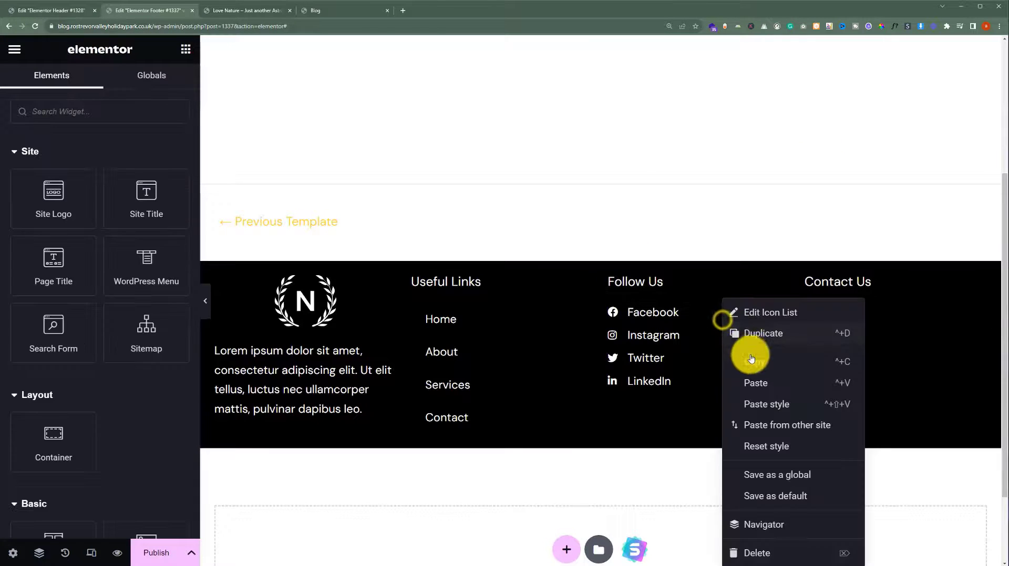
{"action": "left_click", "coordinate": [752, 360]}
{"action": "right_click", "coordinate": [847, 311]}
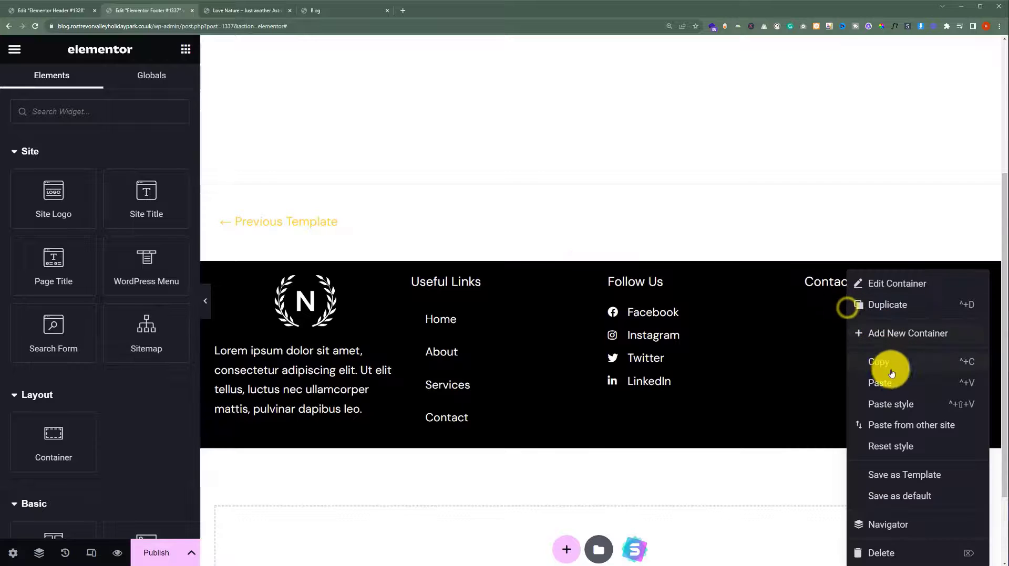
{"action": "left_click", "coordinate": [891, 374]}
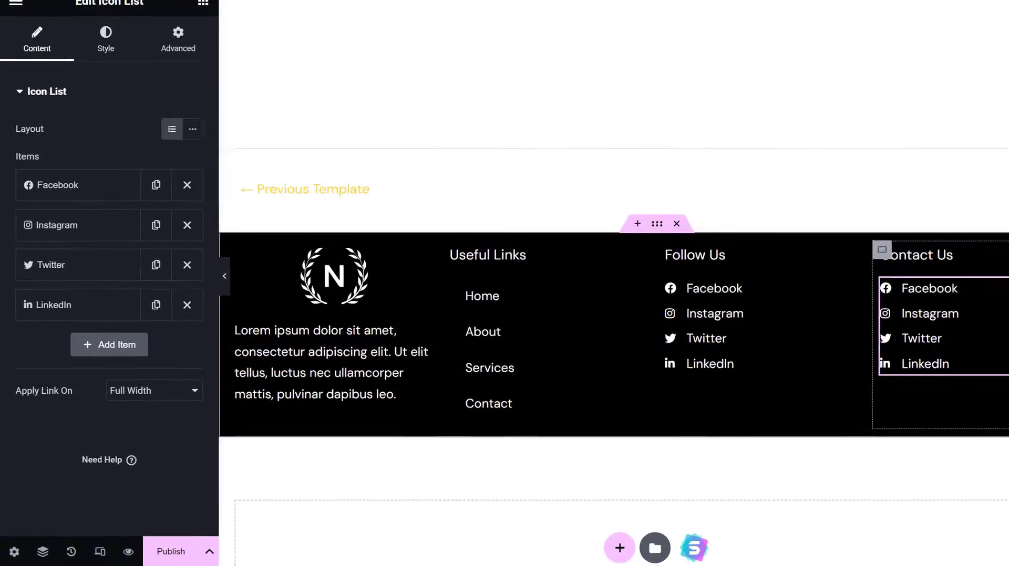
- Replace the copied list's Facebook text with the street address and give that item the location arrow icon from the icon library
{"action": "left_click", "coordinate": [76, 185]}
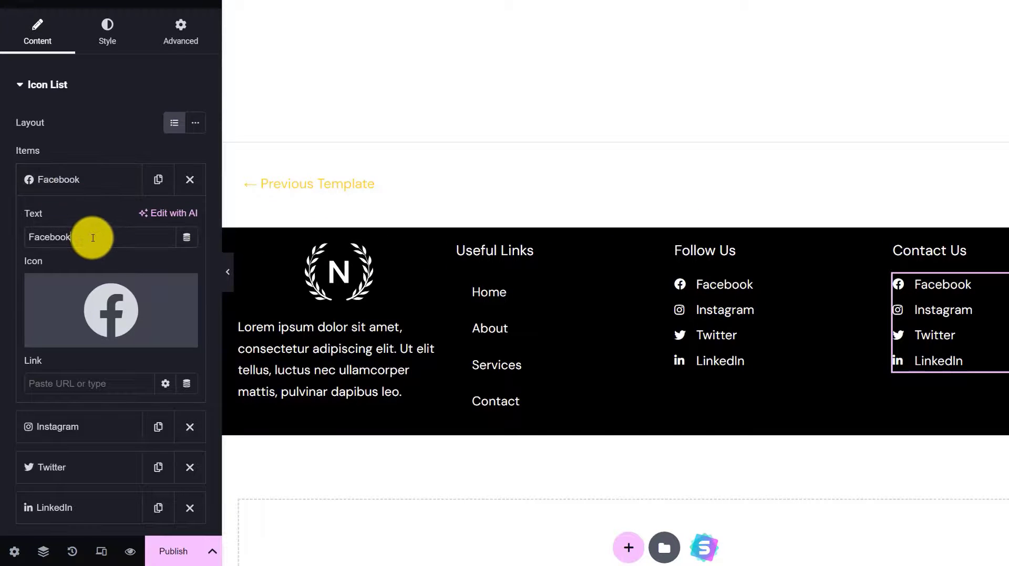
{"action": "key", "text": "ctrl+a"}
{"action": "key", "text": "ctrl+v"}
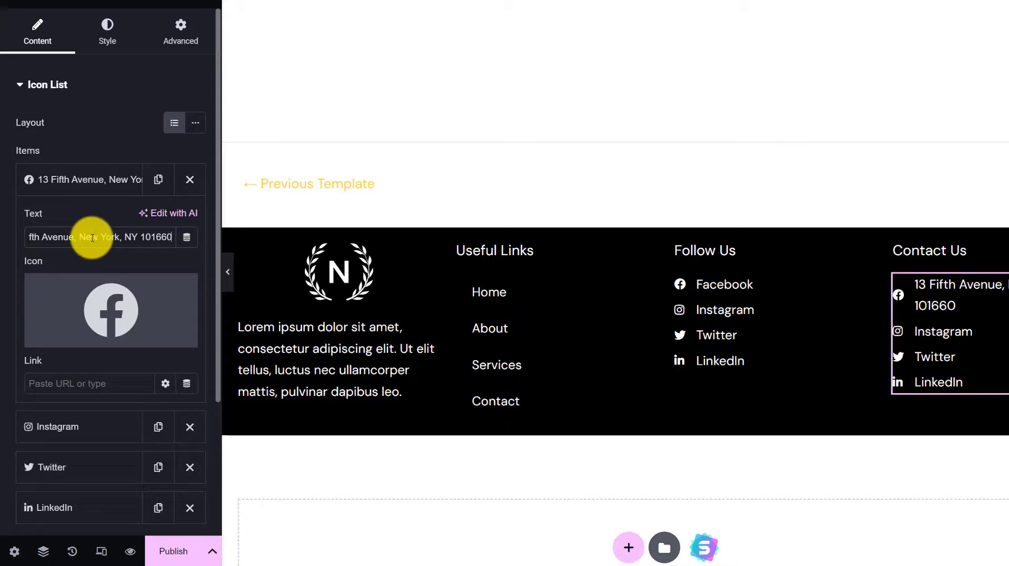
{"action": "left_click", "coordinate": [95, 302]}
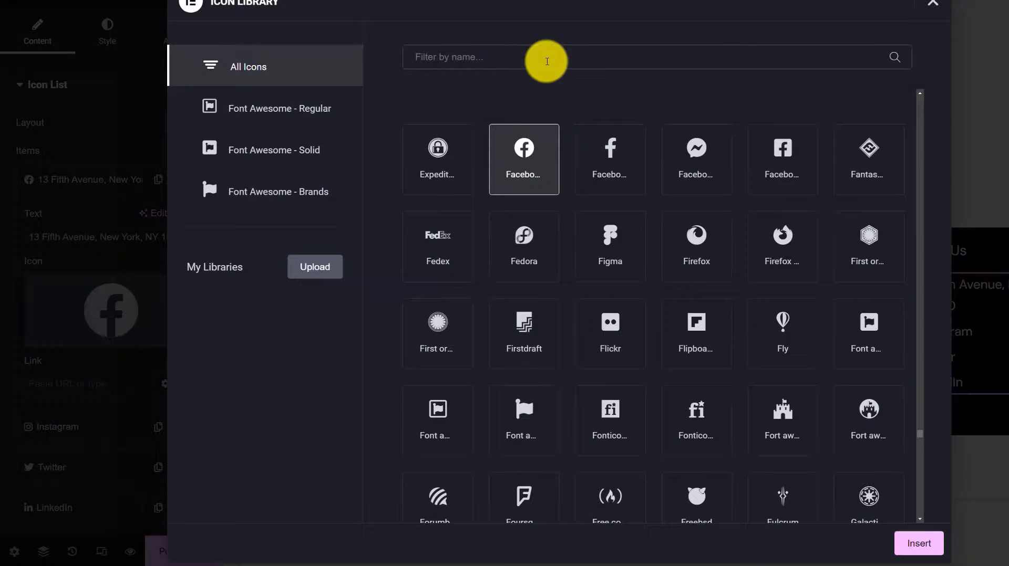
{"action": "left_click", "coordinate": [547, 61]}
{"action": "type", "text": "loca"}
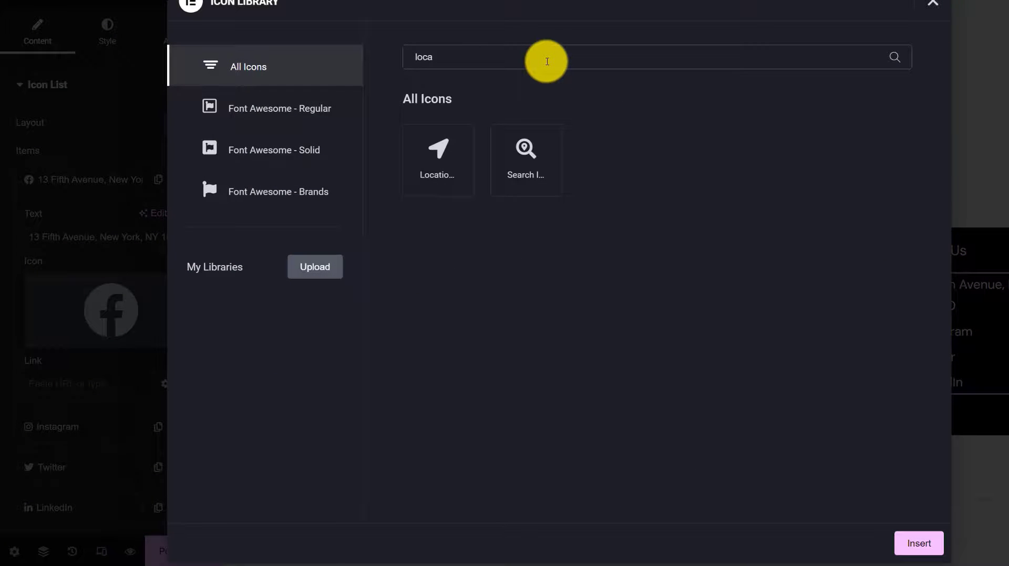
{"action": "left_click", "coordinate": [456, 178]}
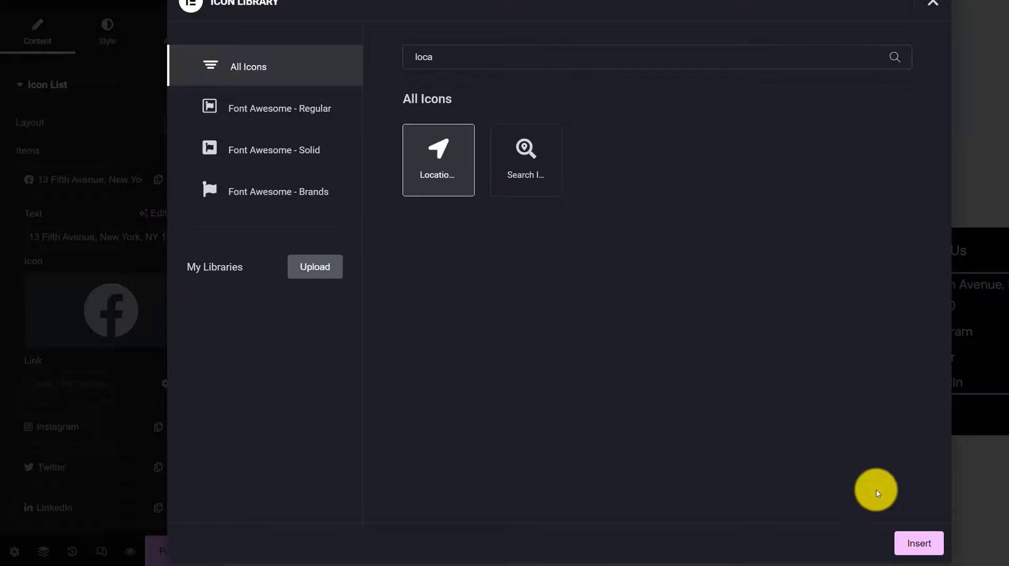
{"action": "left_click", "coordinate": [937, 551]}
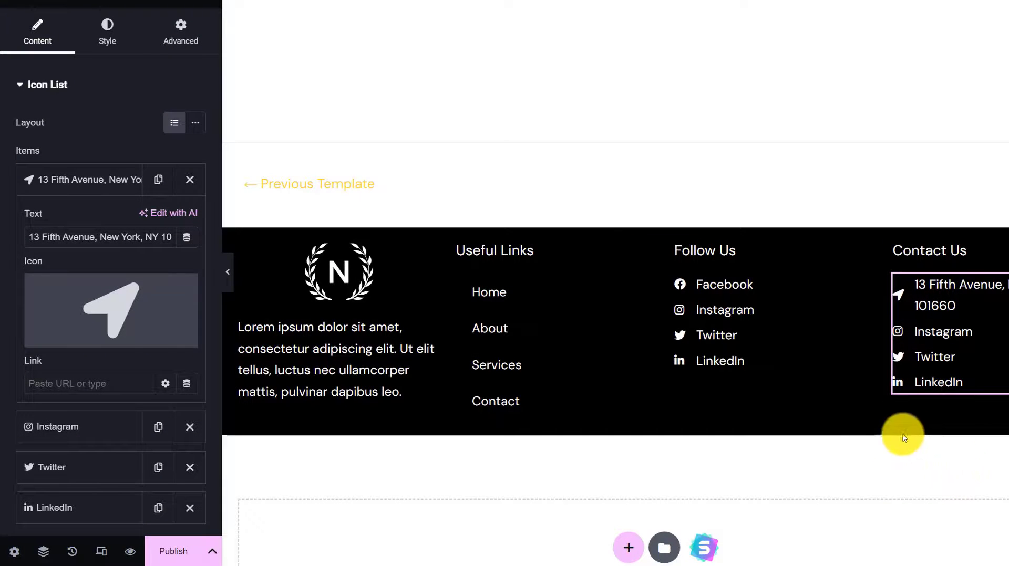
- Replace the copied list's Instagram text with the contact phone number and give that item the "Phone alt" icon
{"action": "left_click", "coordinate": [56, 427]}
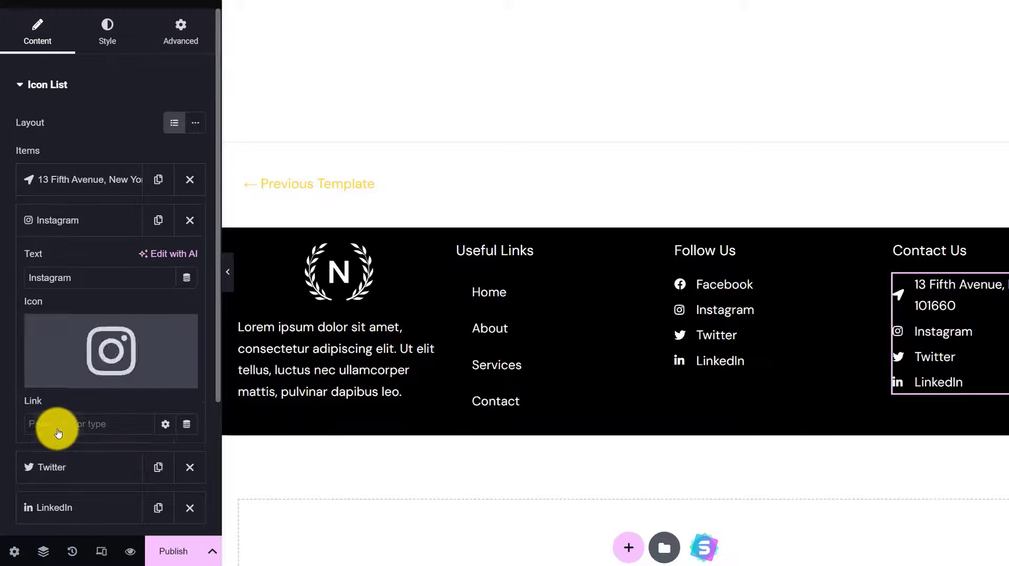
{"action": "mouse_move", "coordinate": [116, 377]}
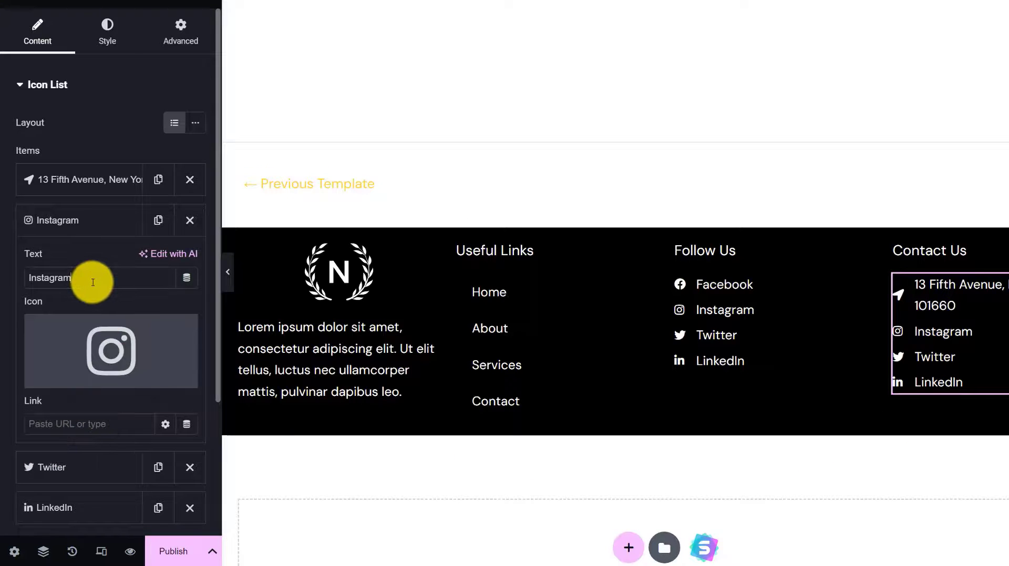
{"action": "key", "text": "ctrl+a"}
{"action": "key", "text": "ctrl+v"}
{"action": "left_click", "coordinate": [109, 348]}
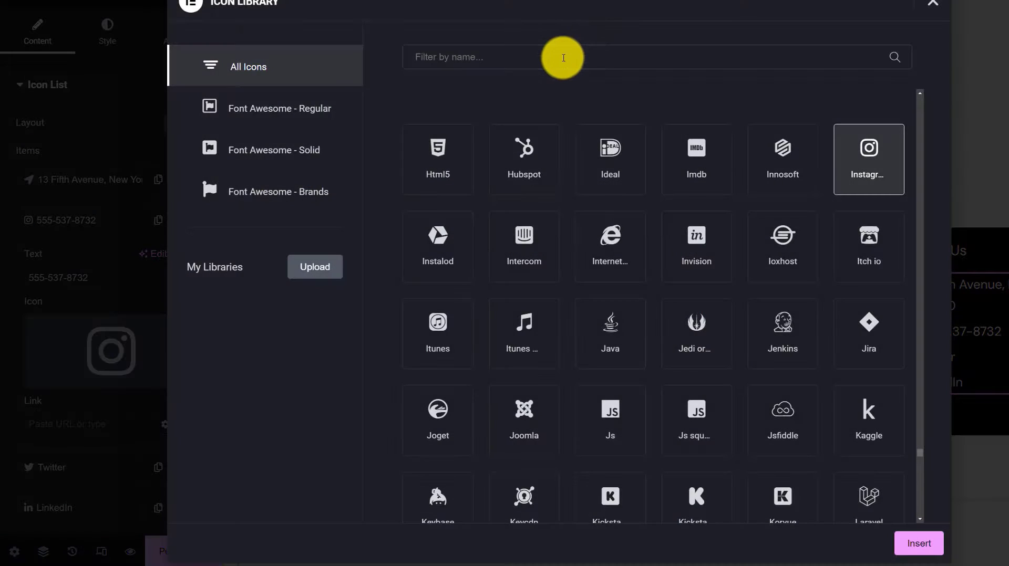
{"action": "type", "text": "phone"}
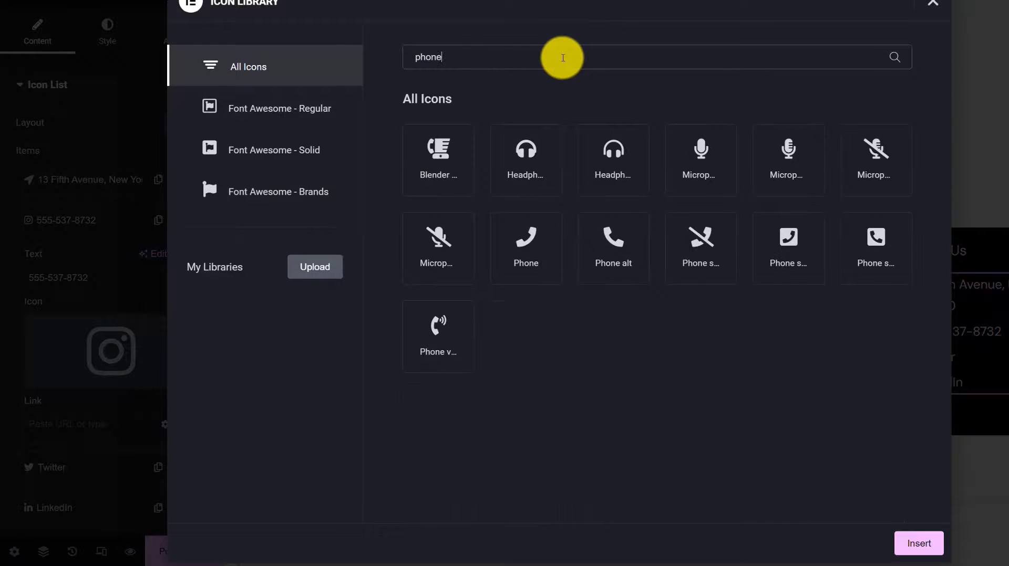
{"action": "left_click", "coordinate": [612, 260]}
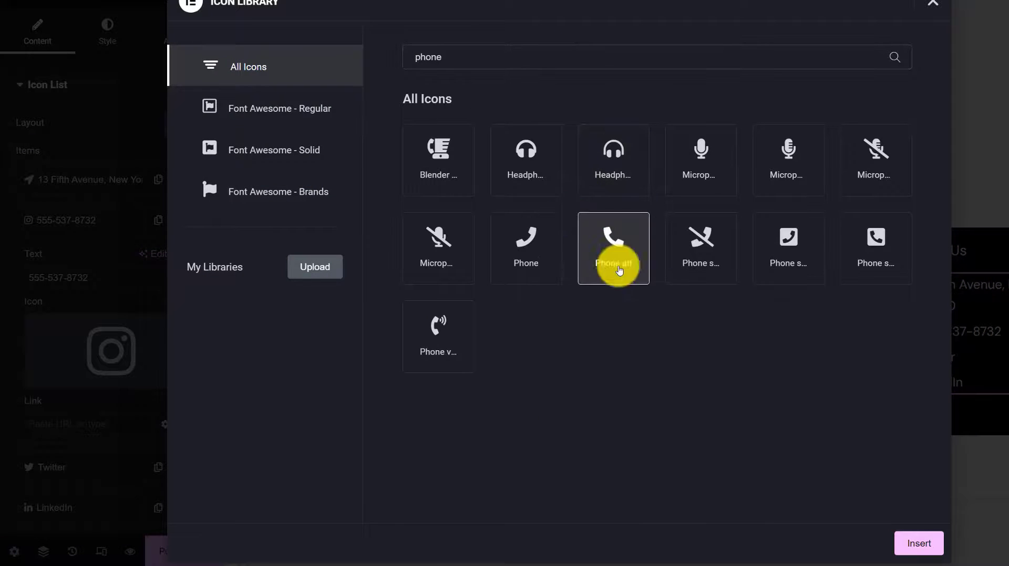
{"action": "left_click", "coordinate": [923, 545]}
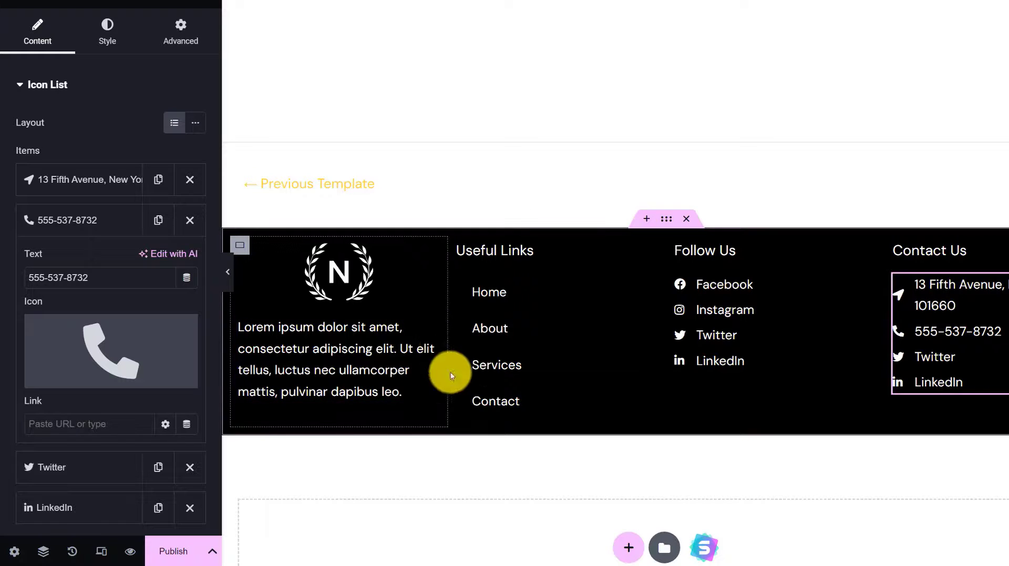
- Replace the copied list's Twitter text with the contact e-mail address, give it the solid Envelope icon, and delete the list's LinkedIn item
{"action": "left_click", "coordinate": [102, 471]}
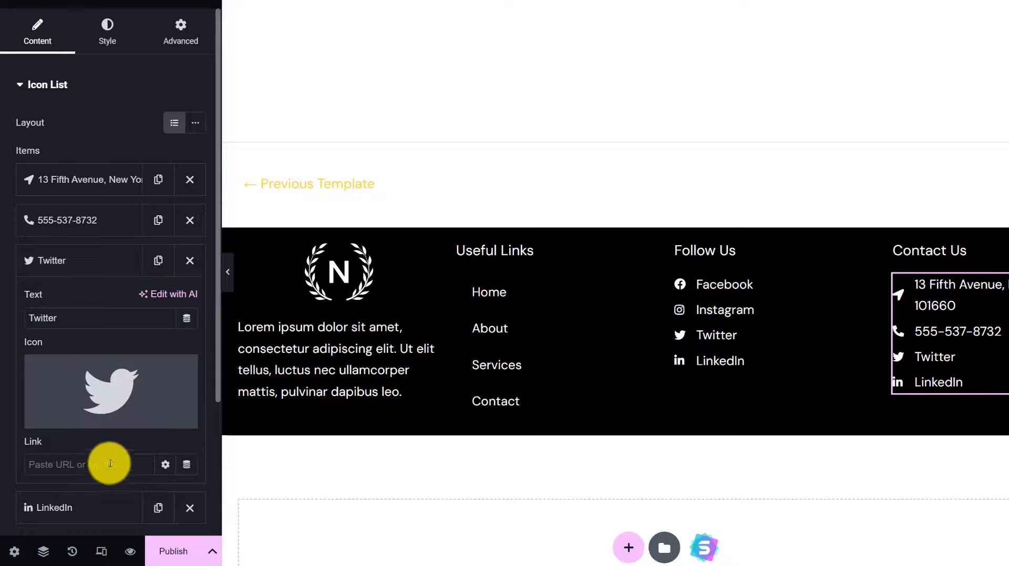
{"action": "double_click", "coordinate": [133, 324]}
{"action": "key", "text": "ctrl+v"}
{"action": "left_click", "coordinate": [108, 372]}
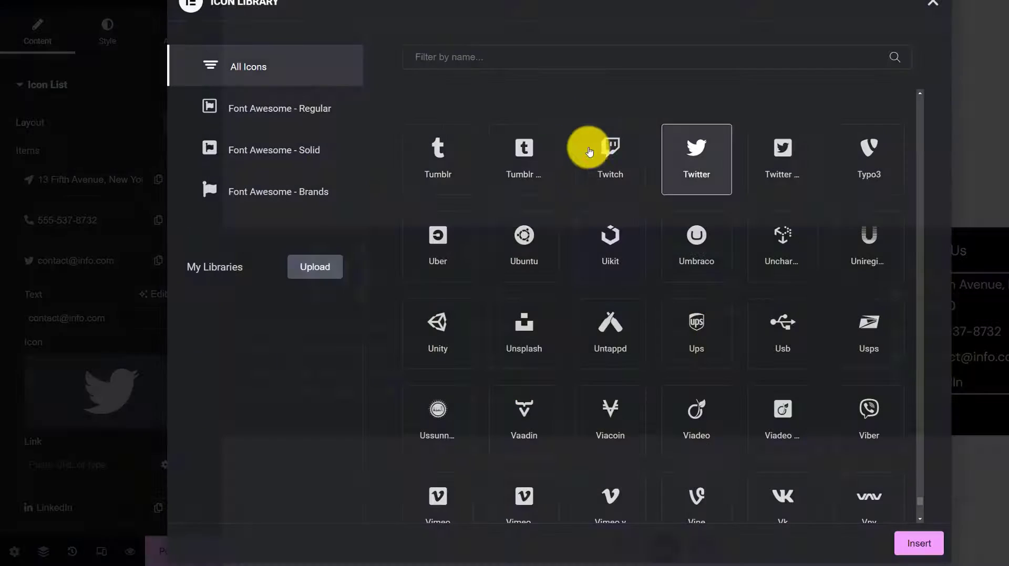
{"action": "left_click", "coordinate": [562, 58]}
{"action": "type", "text": "envel"}
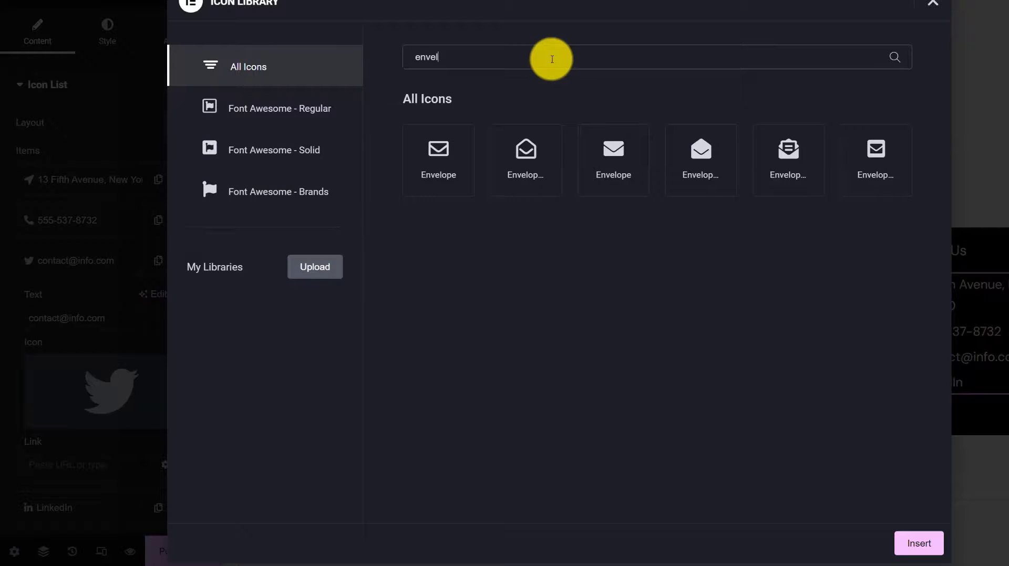
{"action": "left_click", "coordinate": [628, 183]}
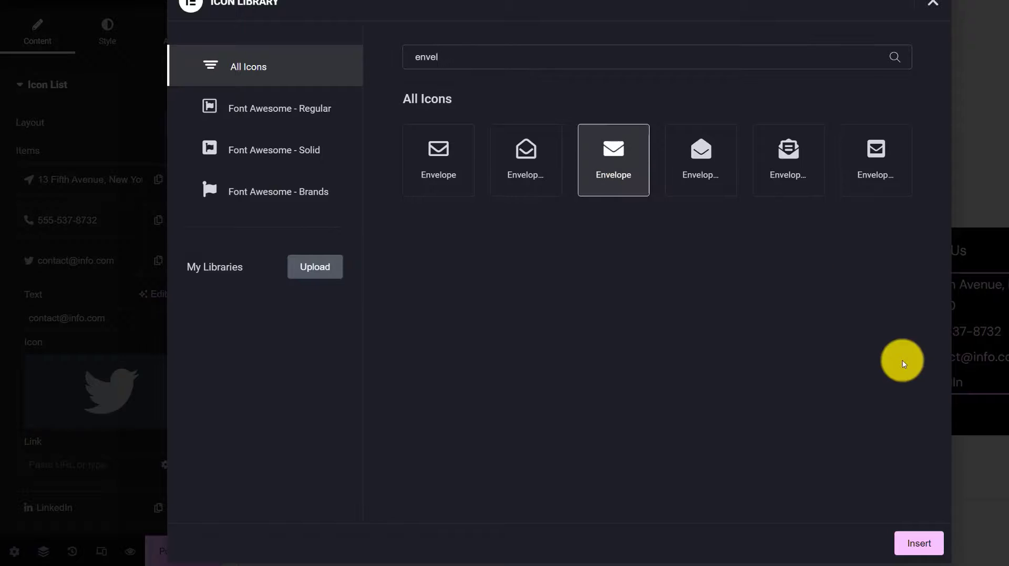
{"action": "left_click", "coordinate": [912, 544]}
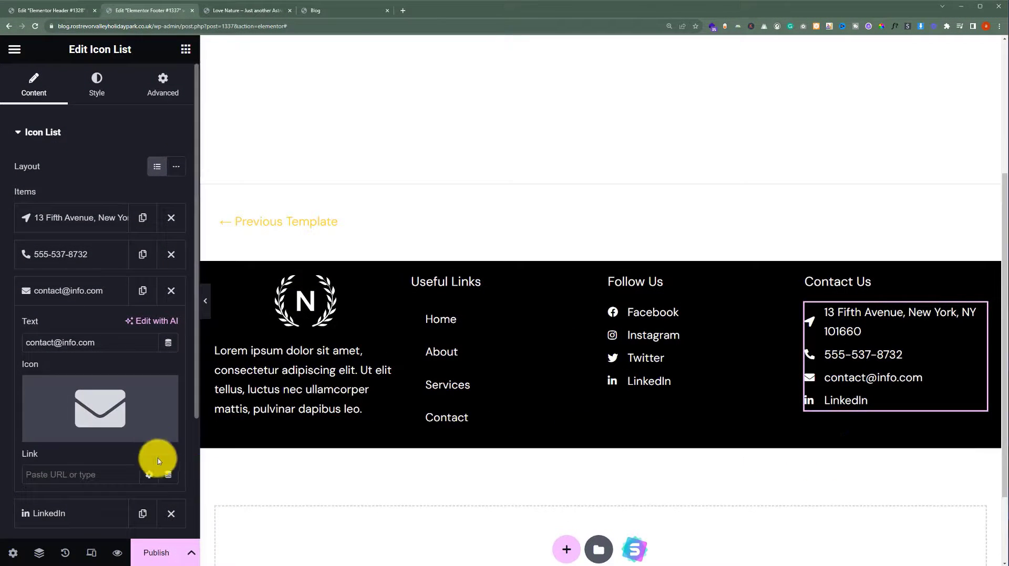
{"action": "left_click", "coordinate": [171, 515]}
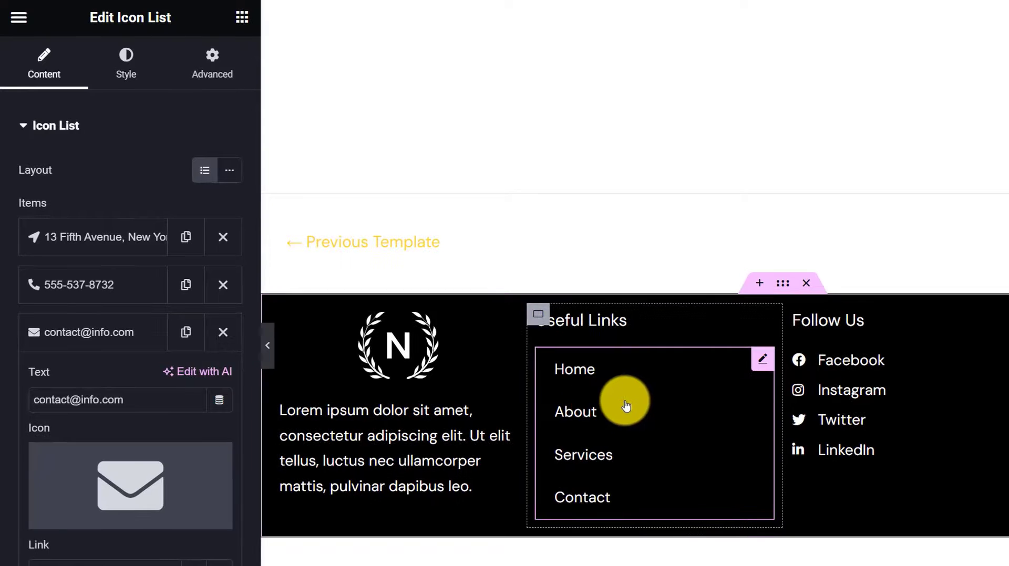
- Set the Useful Links menu's horizontal padding to 0 px and its vertical padding to 10 px
{"action": "left_click", "coordinate": [763, 360]}
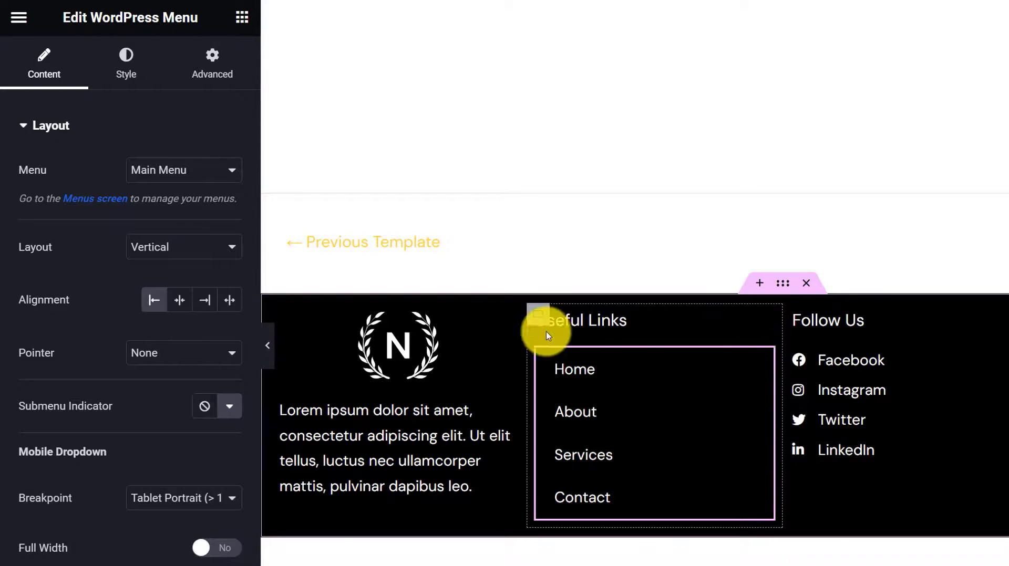
{"action": "scroll", "coordinate": [142, 155], "scroll_direction": "down", "scroll_amount": 5}
{"action": "scroll", "coordinate": [140, 157], "scroll_direction": "up", "scroll_amount": 5}
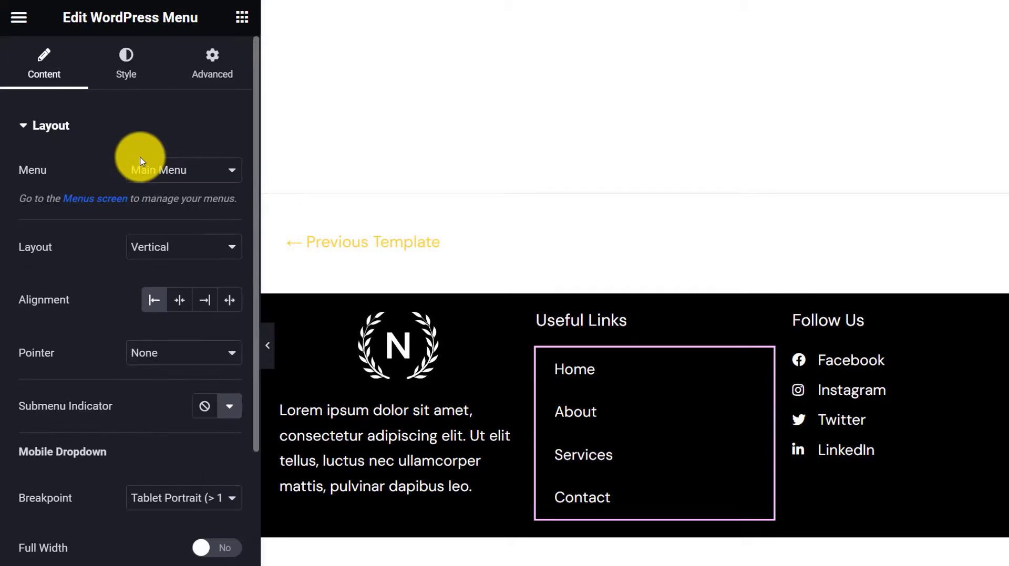
{"action": "left_click", "coordinate": [129, 79]}
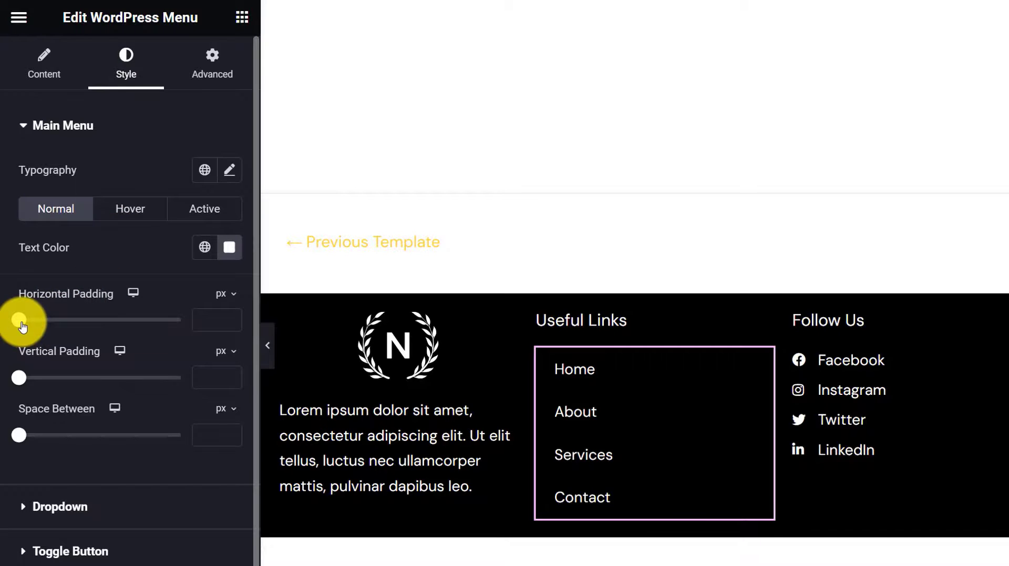
{"action": "left_click_drag", "start_coordinate": [22, 327], "coordinate": [14, 327]}
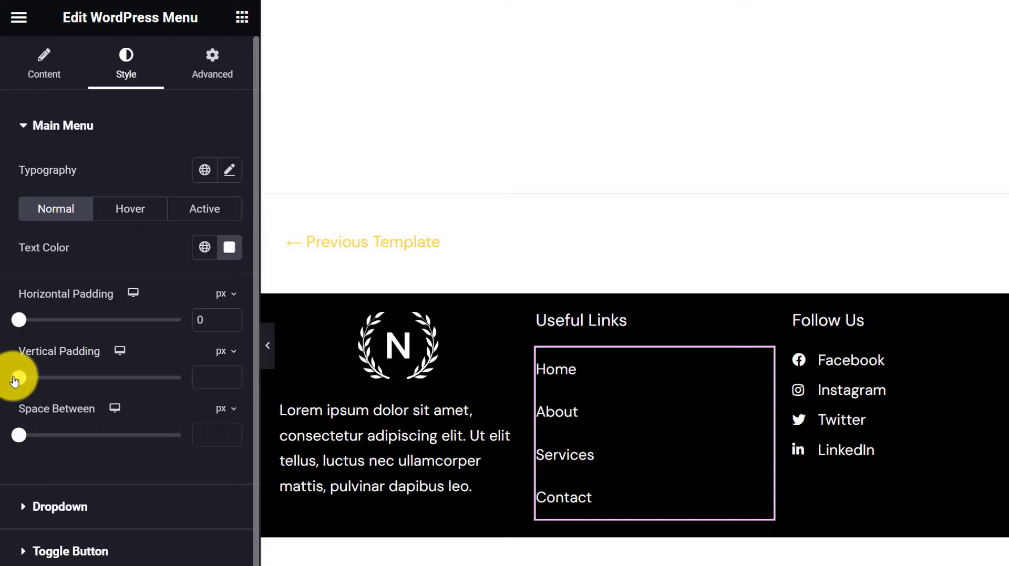
{"action": "left_click_drag", "start_coordinate": [16, 380], "coordinate": [49, 379]}
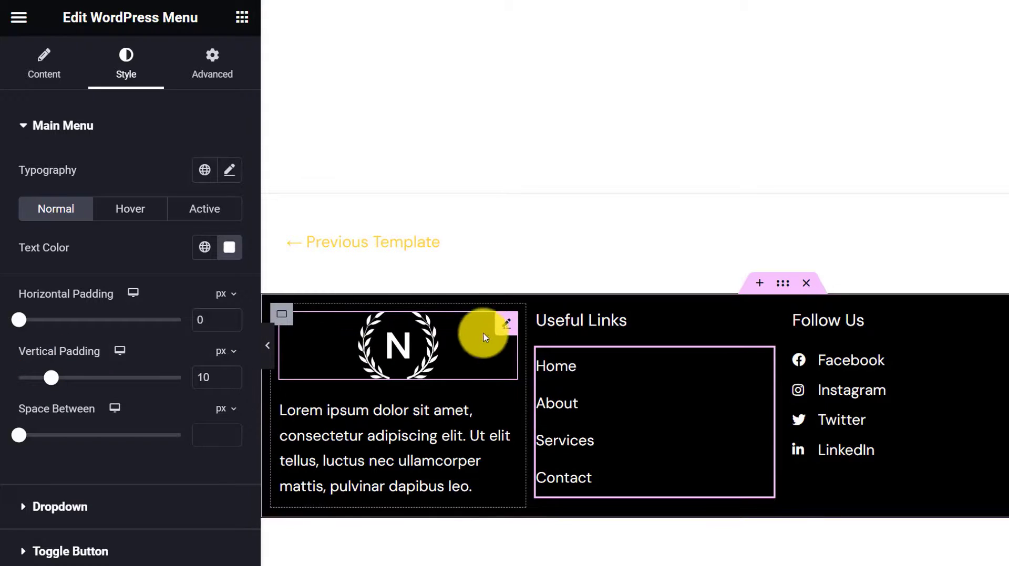
- Align the site logo in the first footer column to the left
{"action": "left_click", "coordinate": [508, 325]}
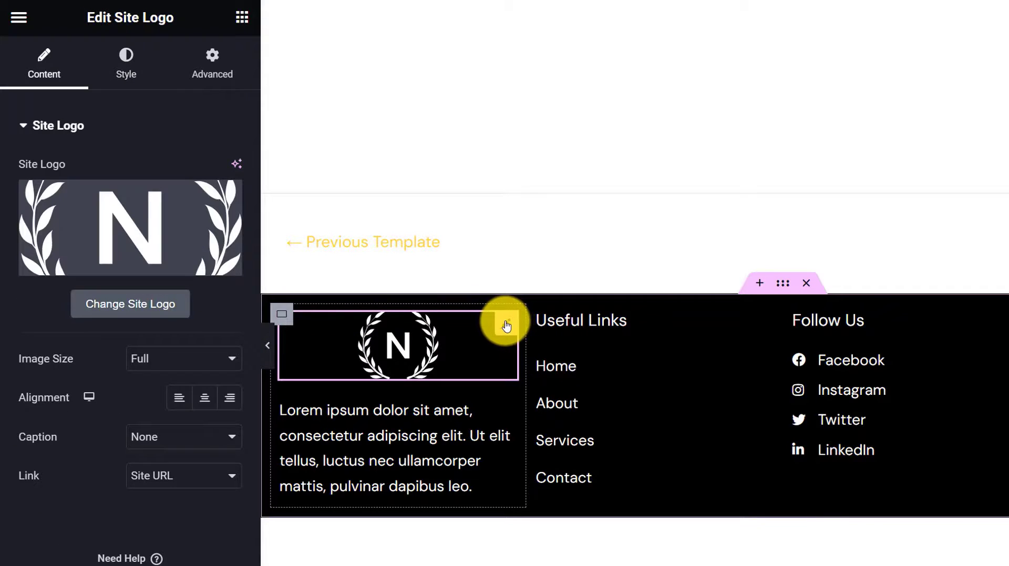
{"action": "left_click", "coordinate": [179, 402]}
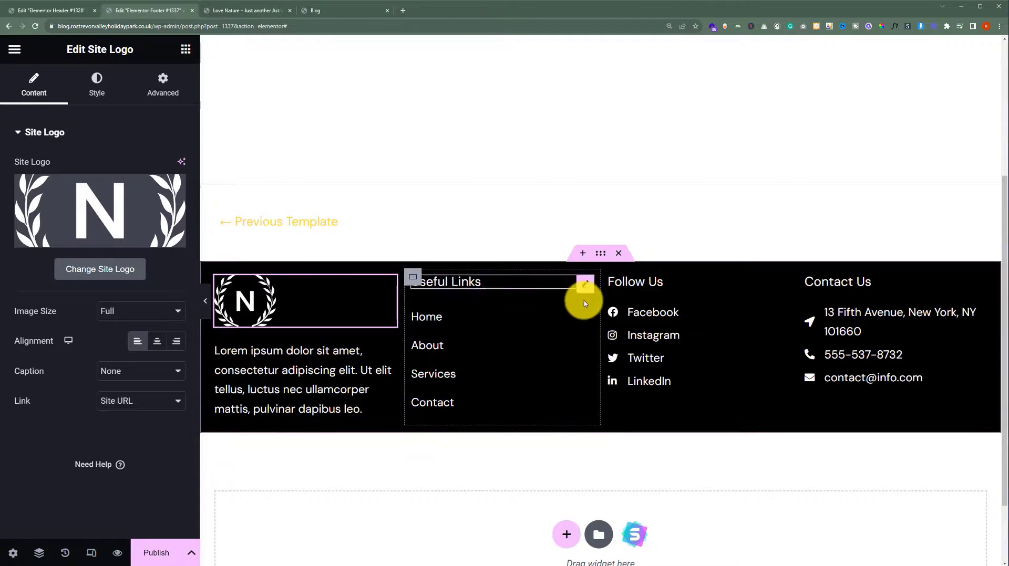
- Unlink the main footer container's padding values and set them to 50 px top and bottom, 0 px right and left
{"action": "left_click", "coordinate": [598, 257]}
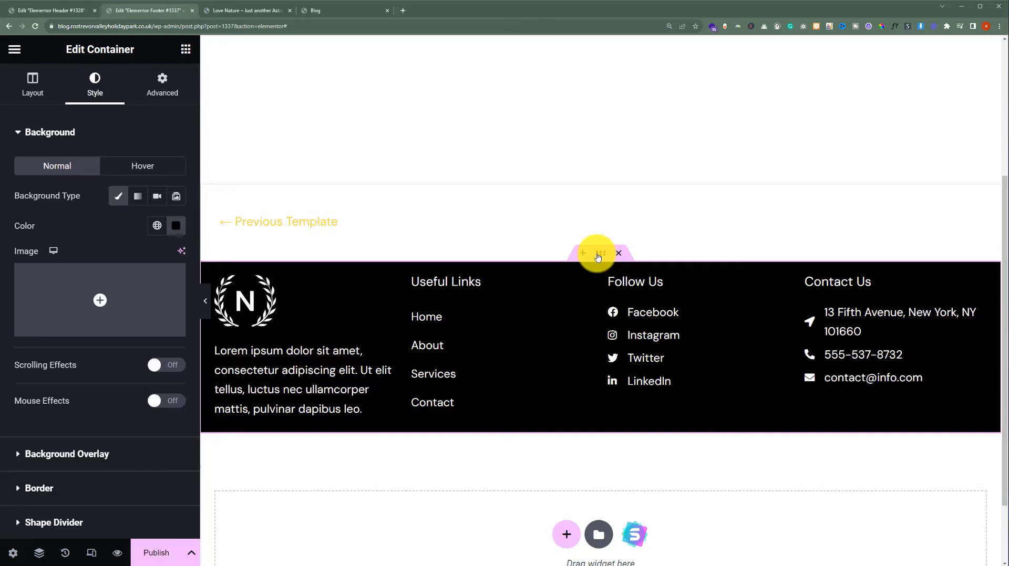
{"action": "left_click", "coordinate": [161, 85]}
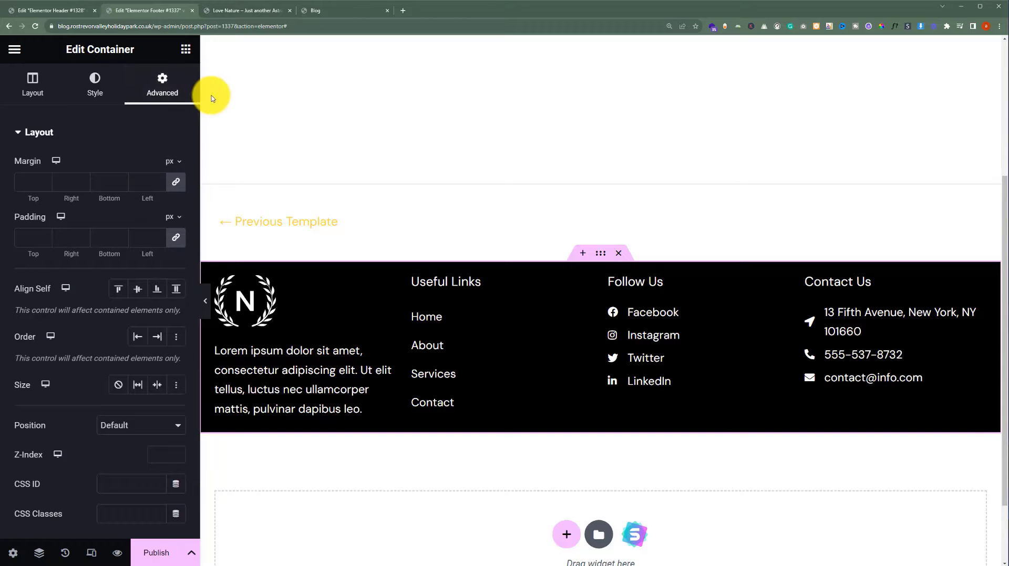
{"action": "left_click", "coordinate": [176, 241]}
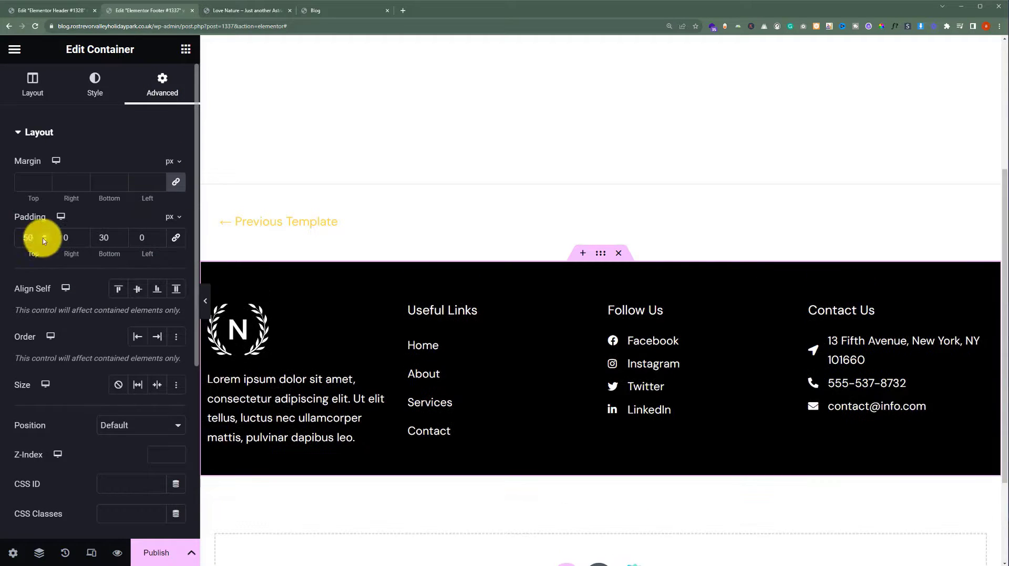
{"action": "double_click", "coordinate": [32, 238]}
{"action": "type", "text": "50"}
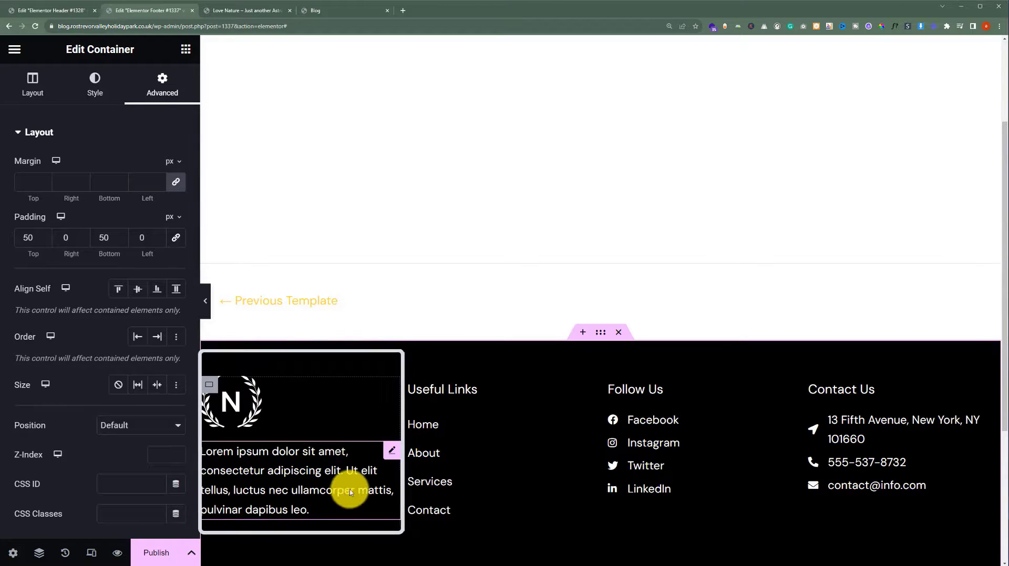
- Set the first footer column's padding to 40 px right and 0 px on the other sides, and preview the footer at full width
{"action": "left_click", "coordinate": [208, 389]}
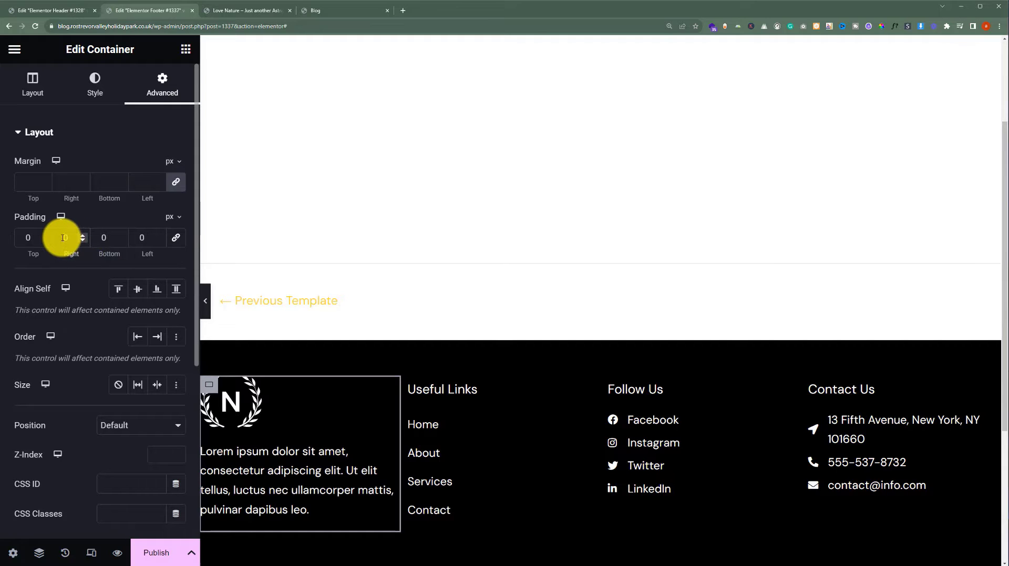
{"action": "type", "text": "40"}
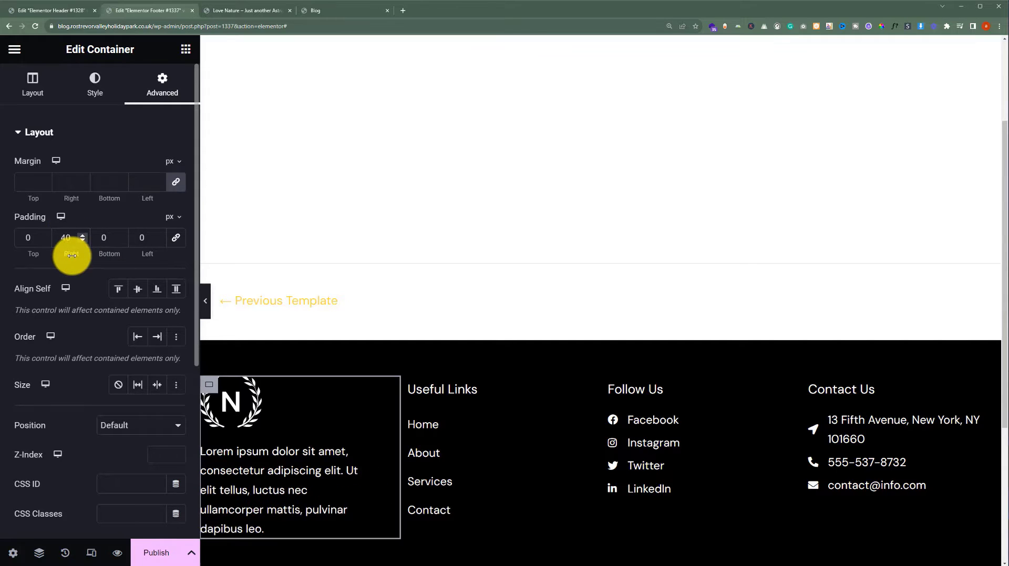
{"action": "left_click", "coordinate": [204, 301]}
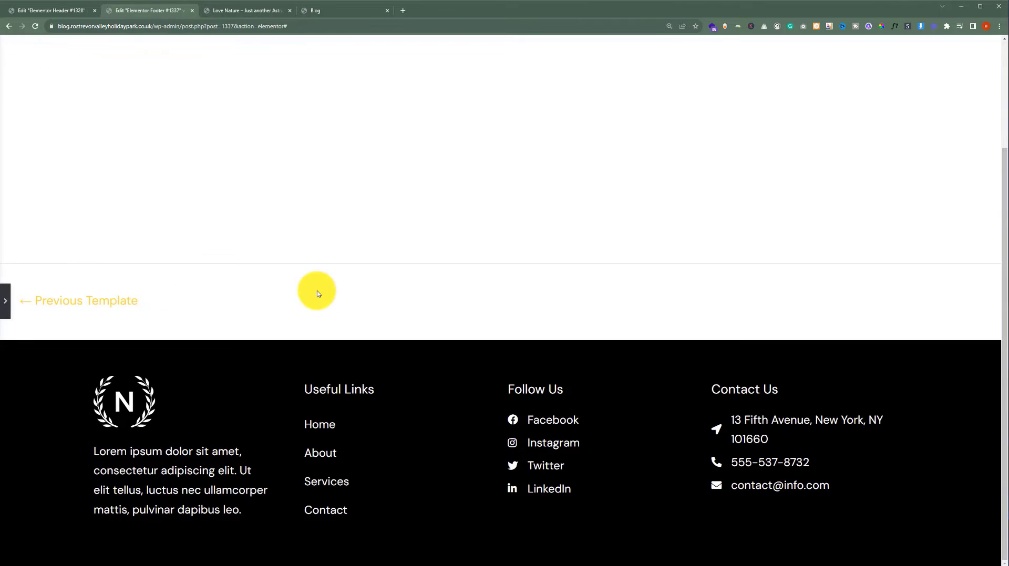
{"action": "left_click", "coordinate": [5, 301]}
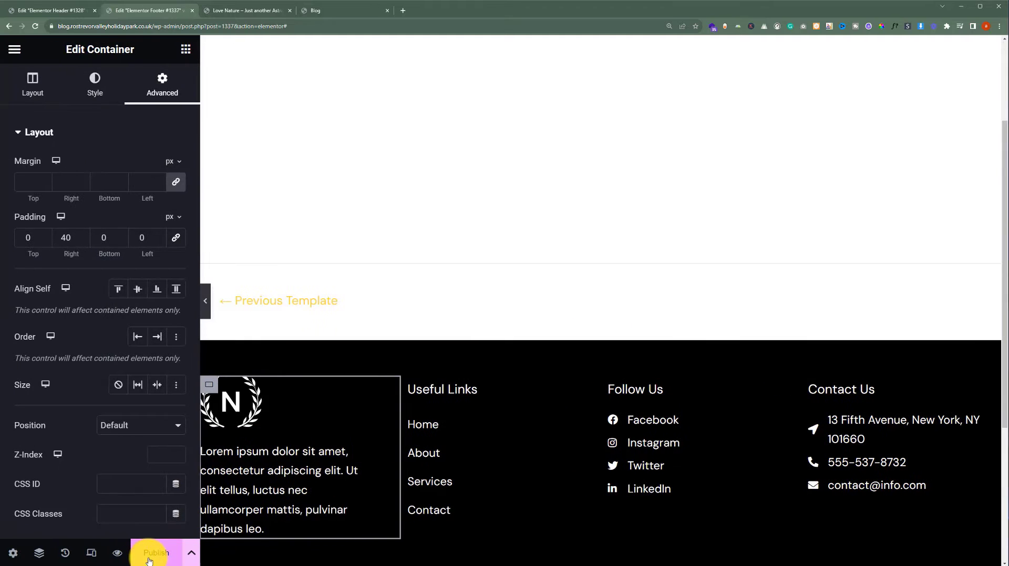
- Publish the footer template with a display condition that includes the Entire Site
{"action": "left_click", "coordinate": [149, 558]}
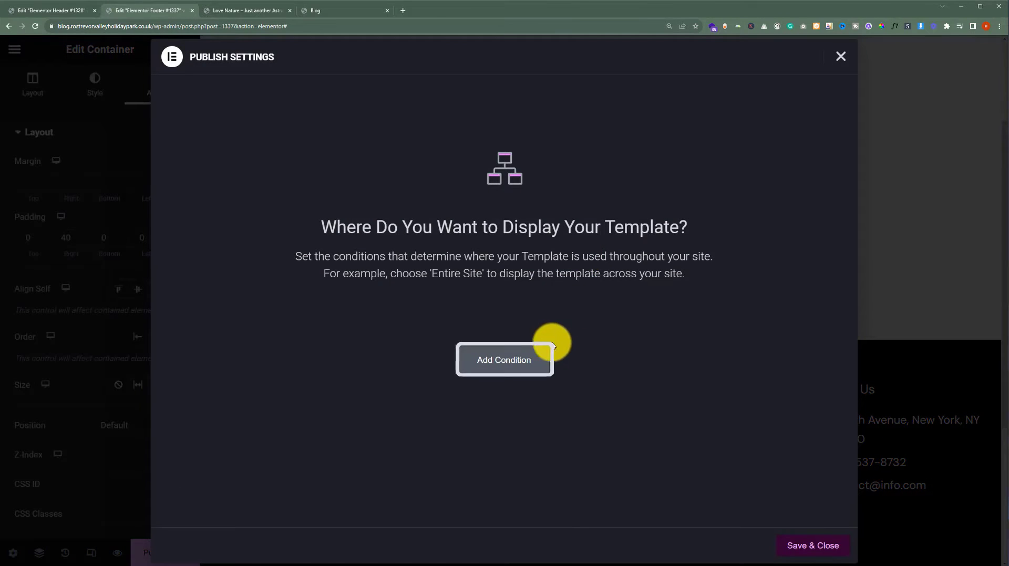
{"action": "left_click", "coordinate": [526, 366]}
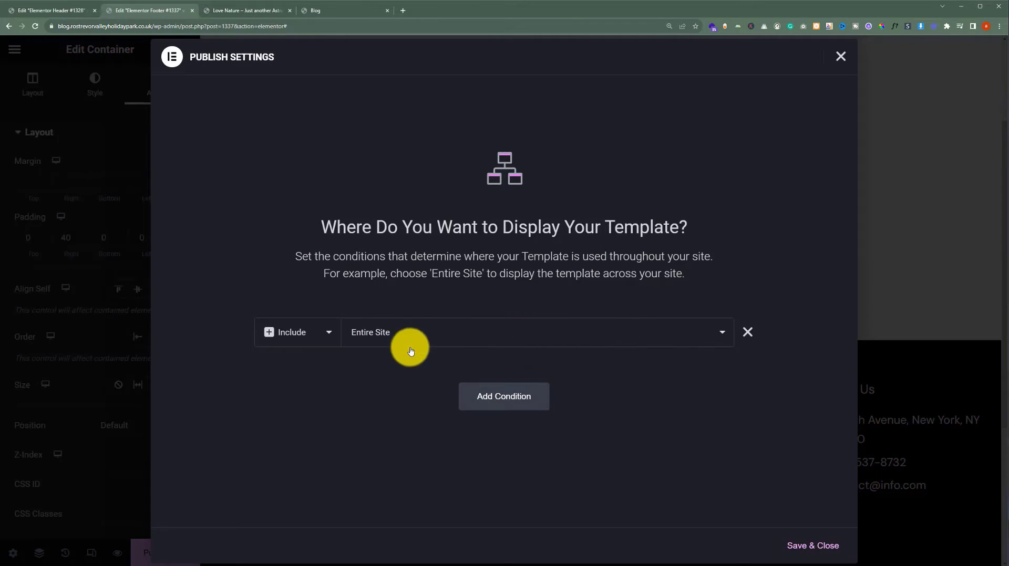
{"action": "left_click", "coordinate": [822, 549]}
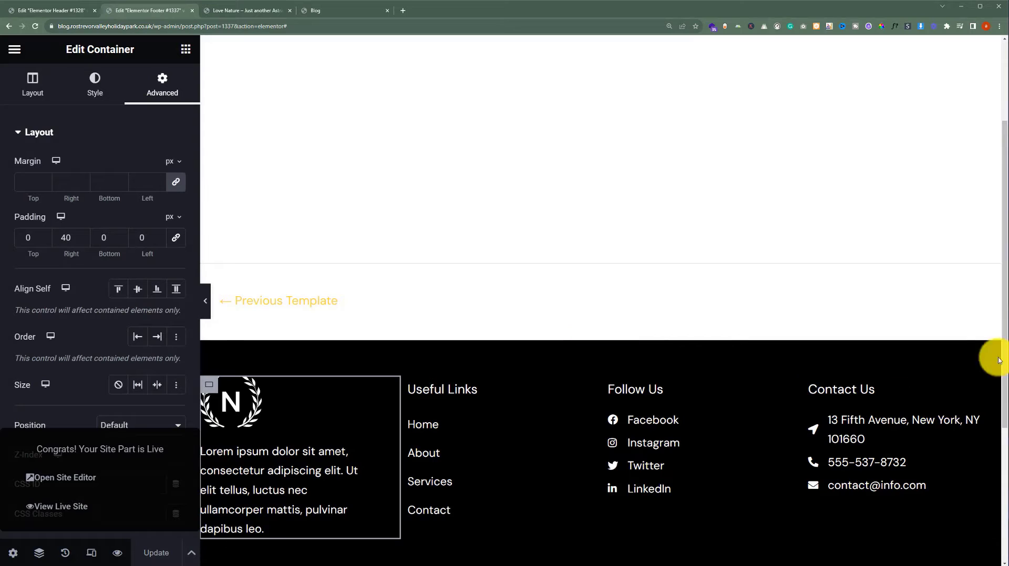
- Check the published footer at the end of the live Love Nature home page
{"action": "left_click", "coordinate": [238, 11]}
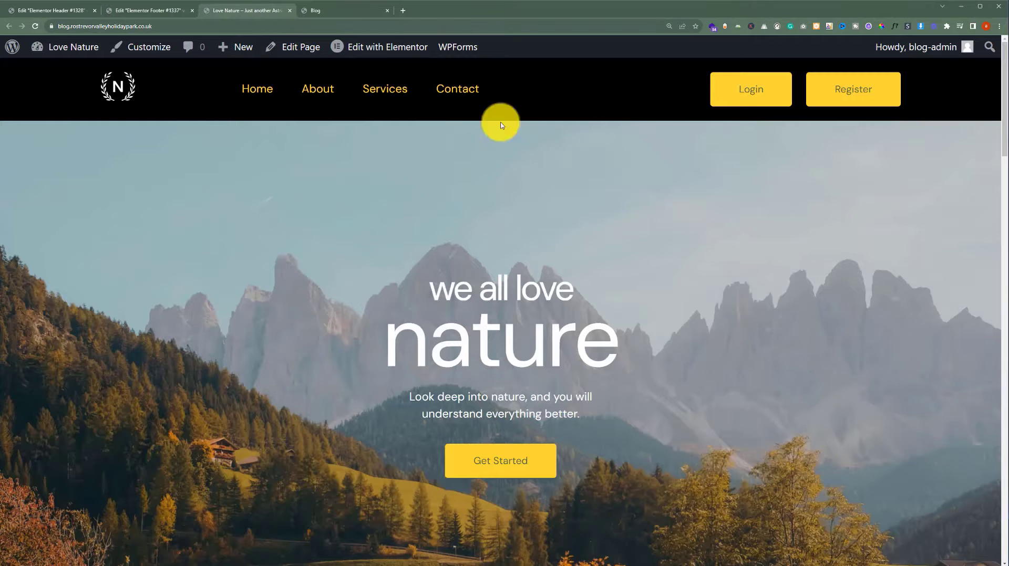
{"action": "scroll", "coordinate": [588, 241], "scroll_direction": "down", "scroll_amount": 10}
{"action": "scroll", "coordinate": [583, 295], "scroll_direction": "down", "scroll_amount": 8}
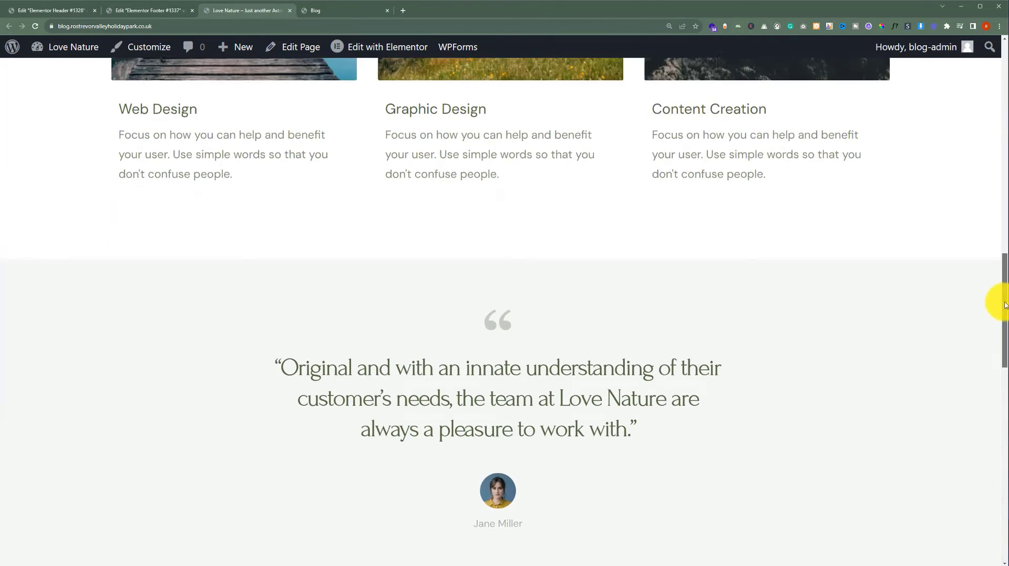
{"action": "left_click_drag", "start_coordinate": [1004, 295], "coordinate": [985, 520]}
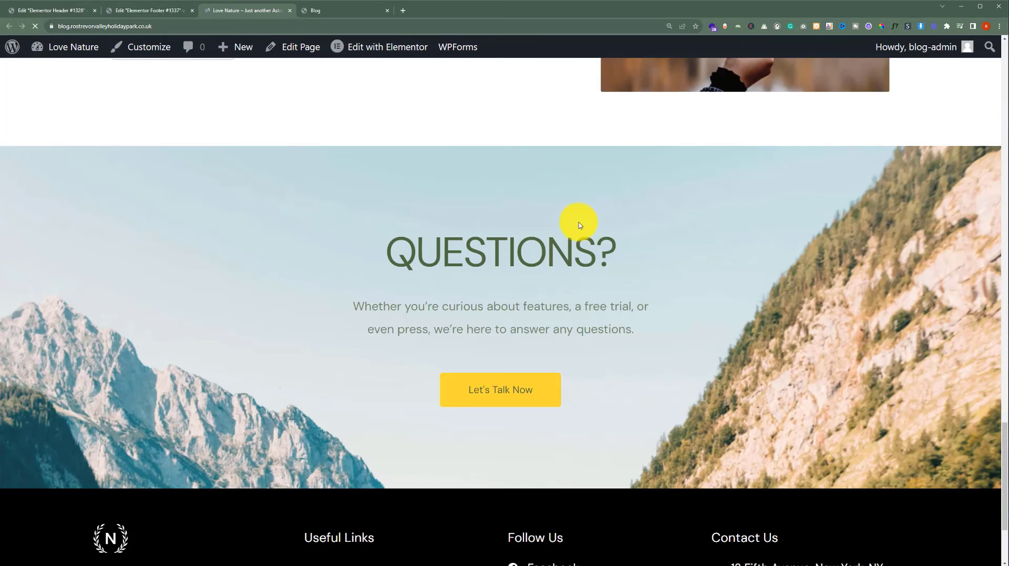
{"action": "scroll", "coordinate": [580, 225], "scroll_direction": "down", "scroll_amount": 3}
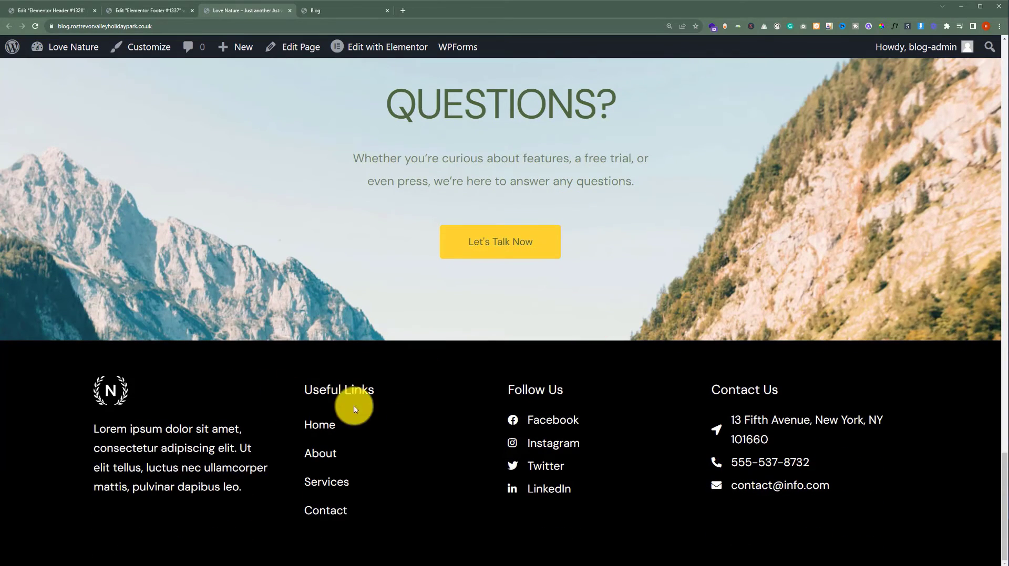